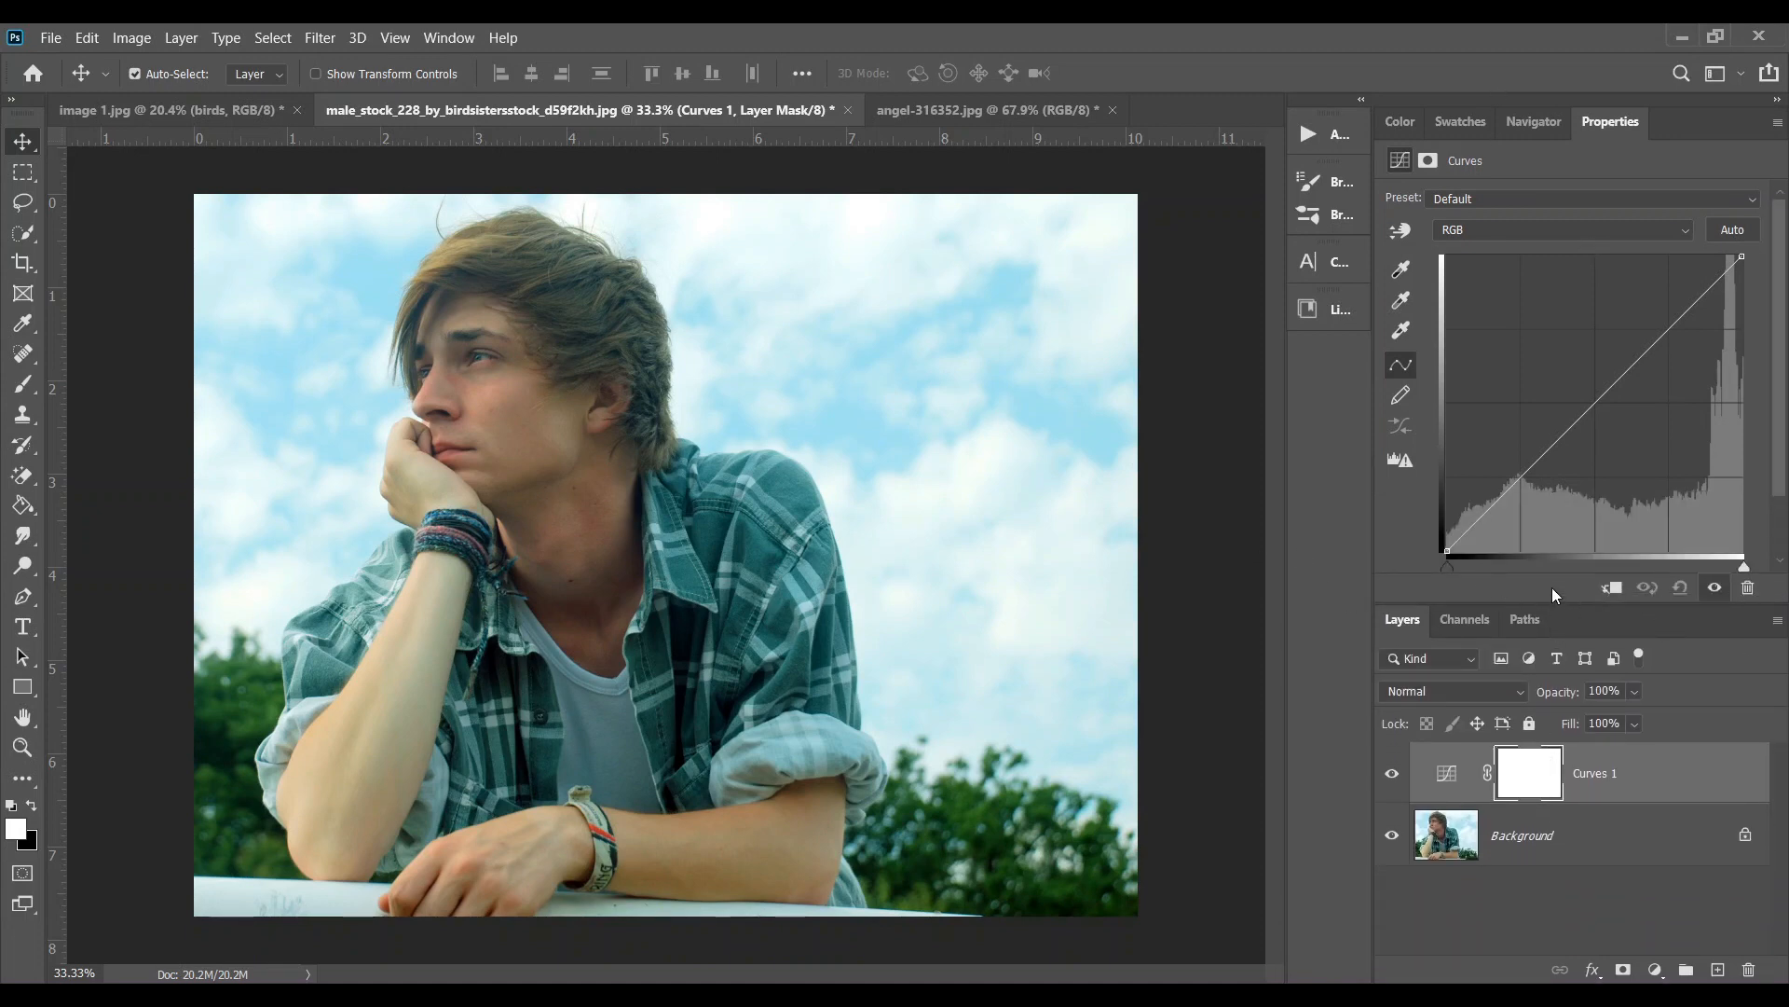
# Try the Auto correction on the Curves adjustment layer and undo it
pyautogui.moveTo(1526, 606); pyautogui.dragTo(1518, 644)
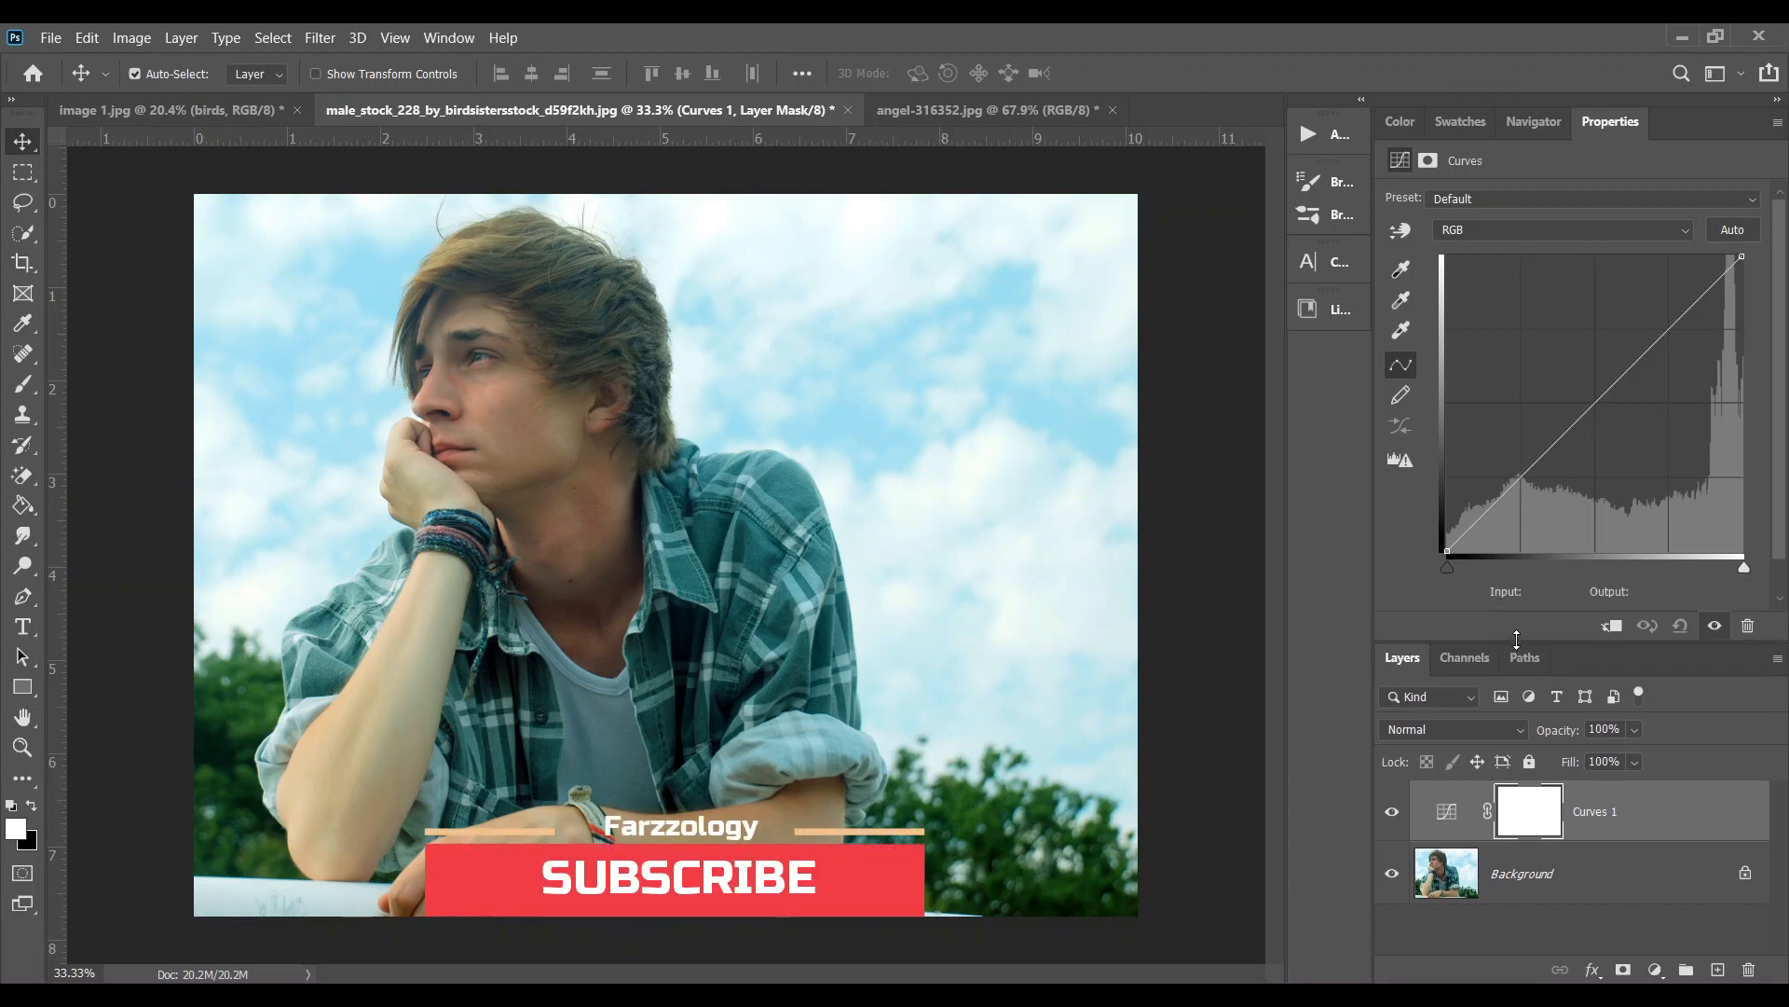
pyautogui.click(1724, 231)
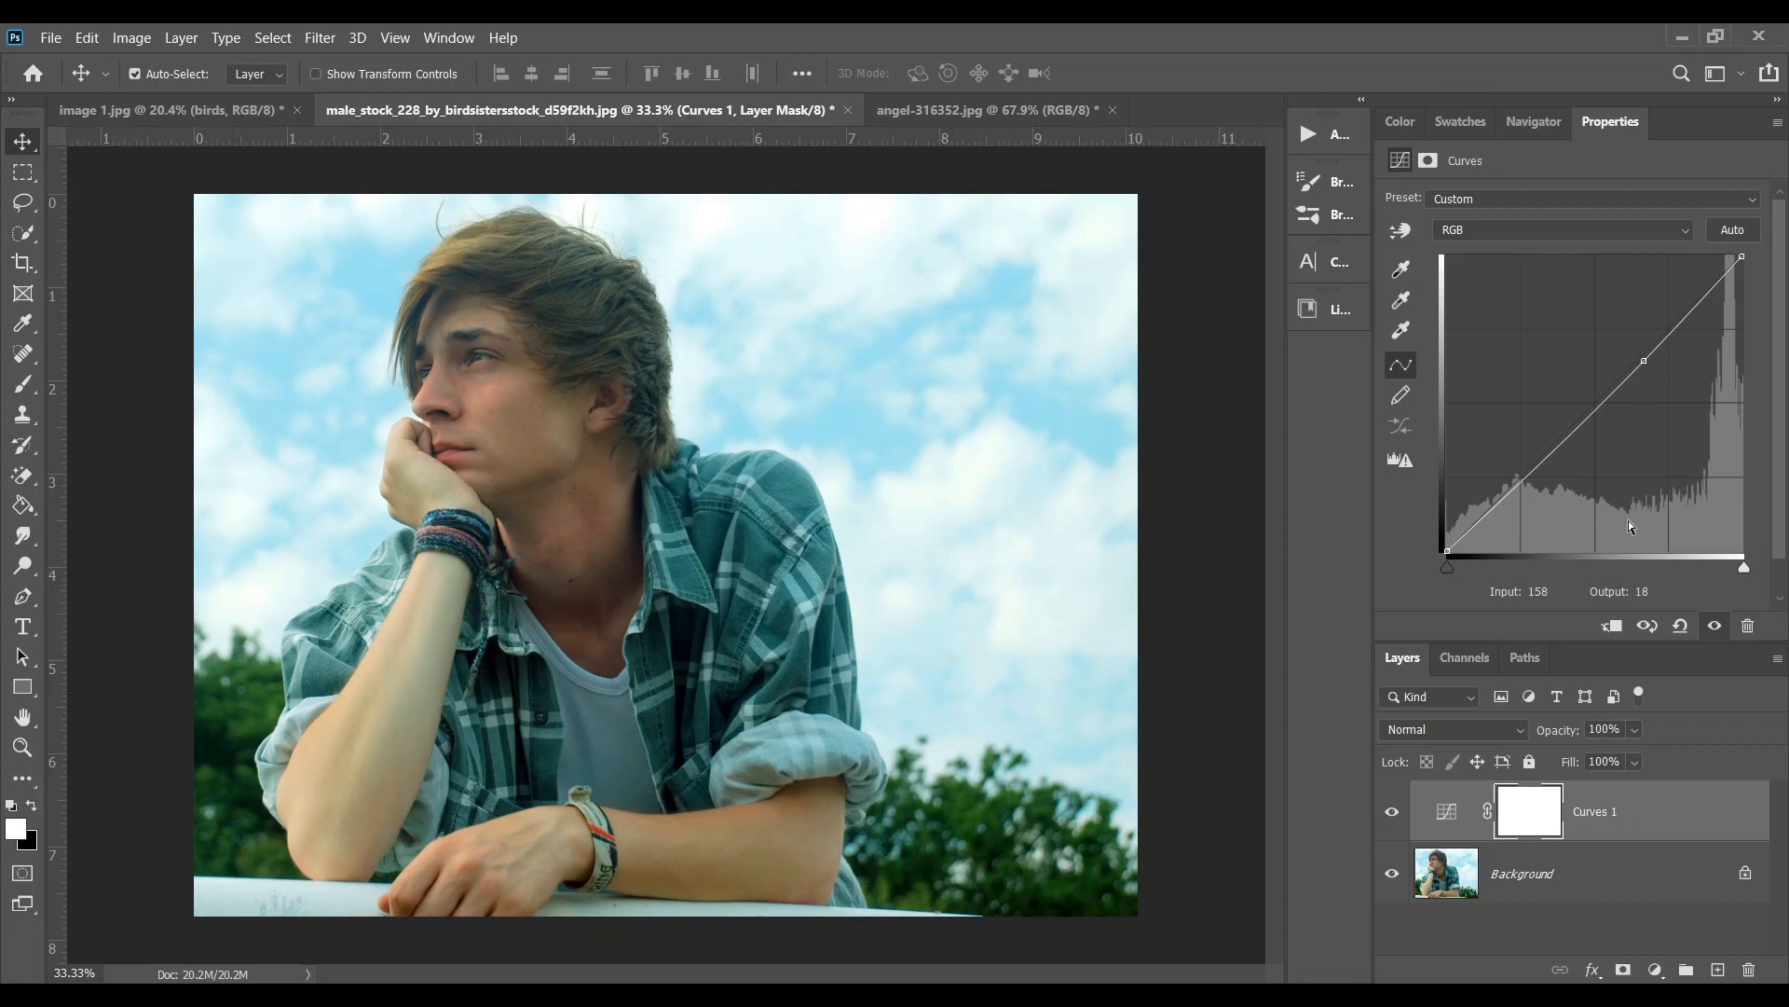
pyautogui.hotkey('ctrl', 'z')
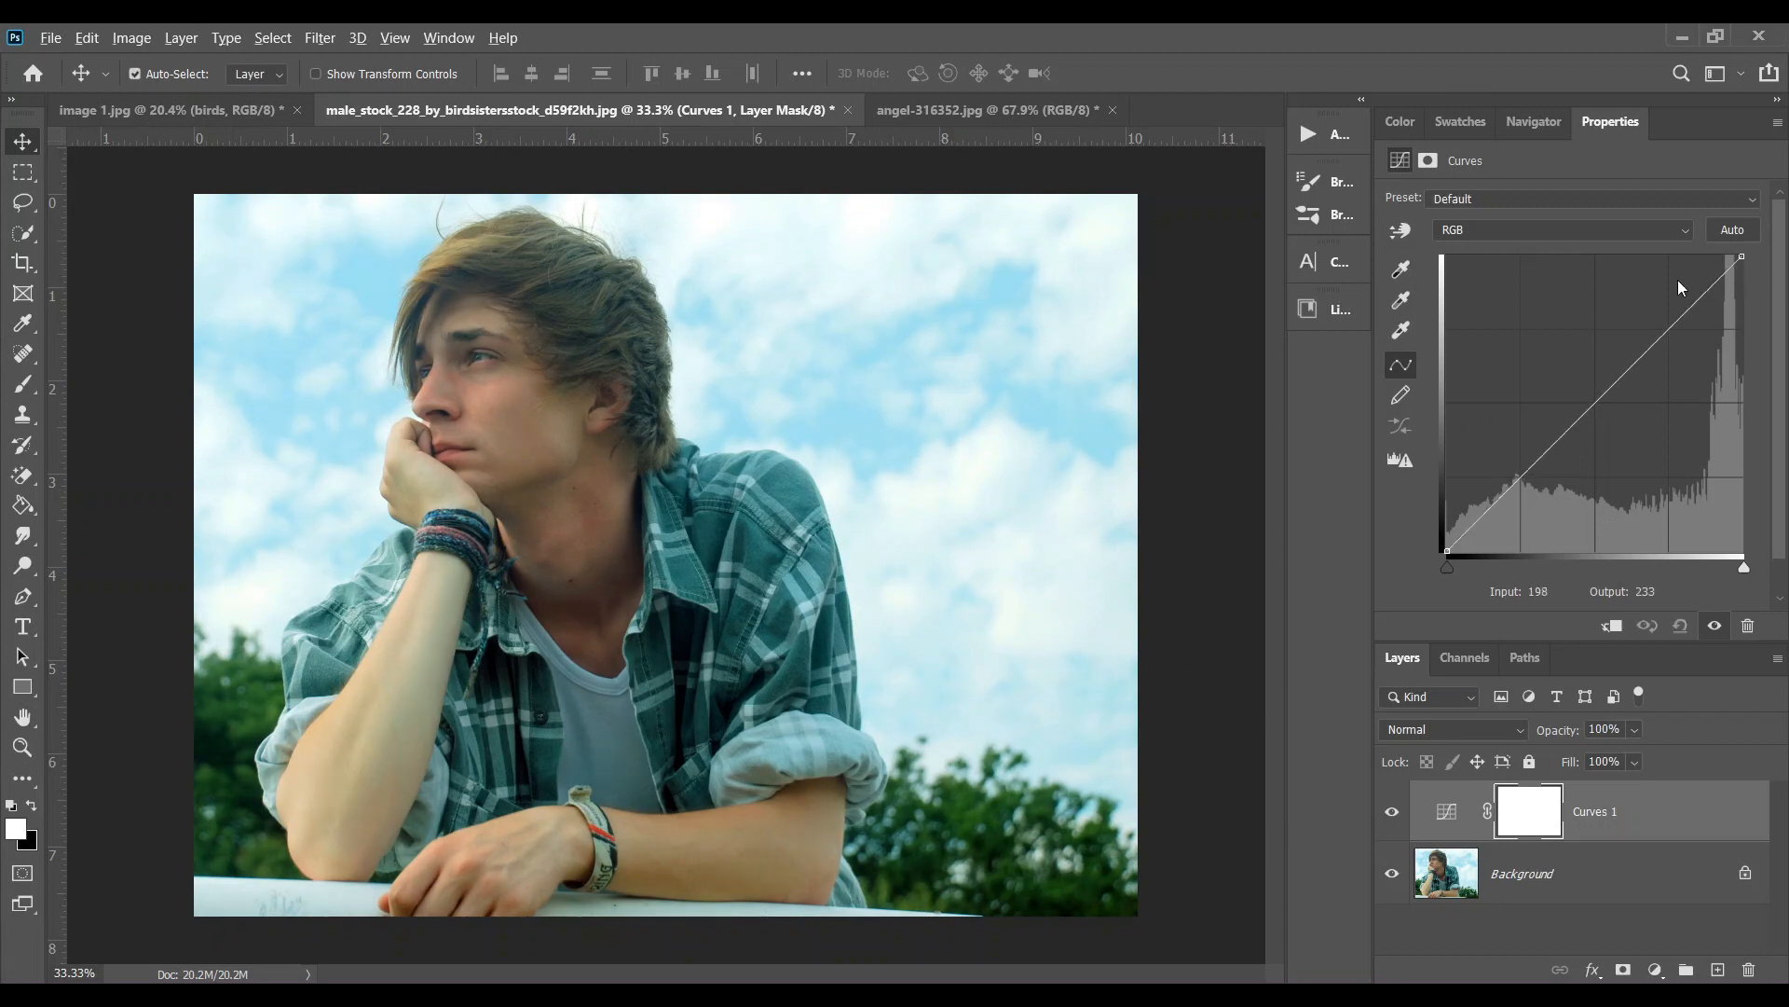
# Set the Curves auto color correction options to Find Dark & Light Colors with Snap Neutral Midtones, saved as defaults
pyautogui.keyDown('alt'); pyautogui.click(1734, 232); pyautogui.keyUp('alt')
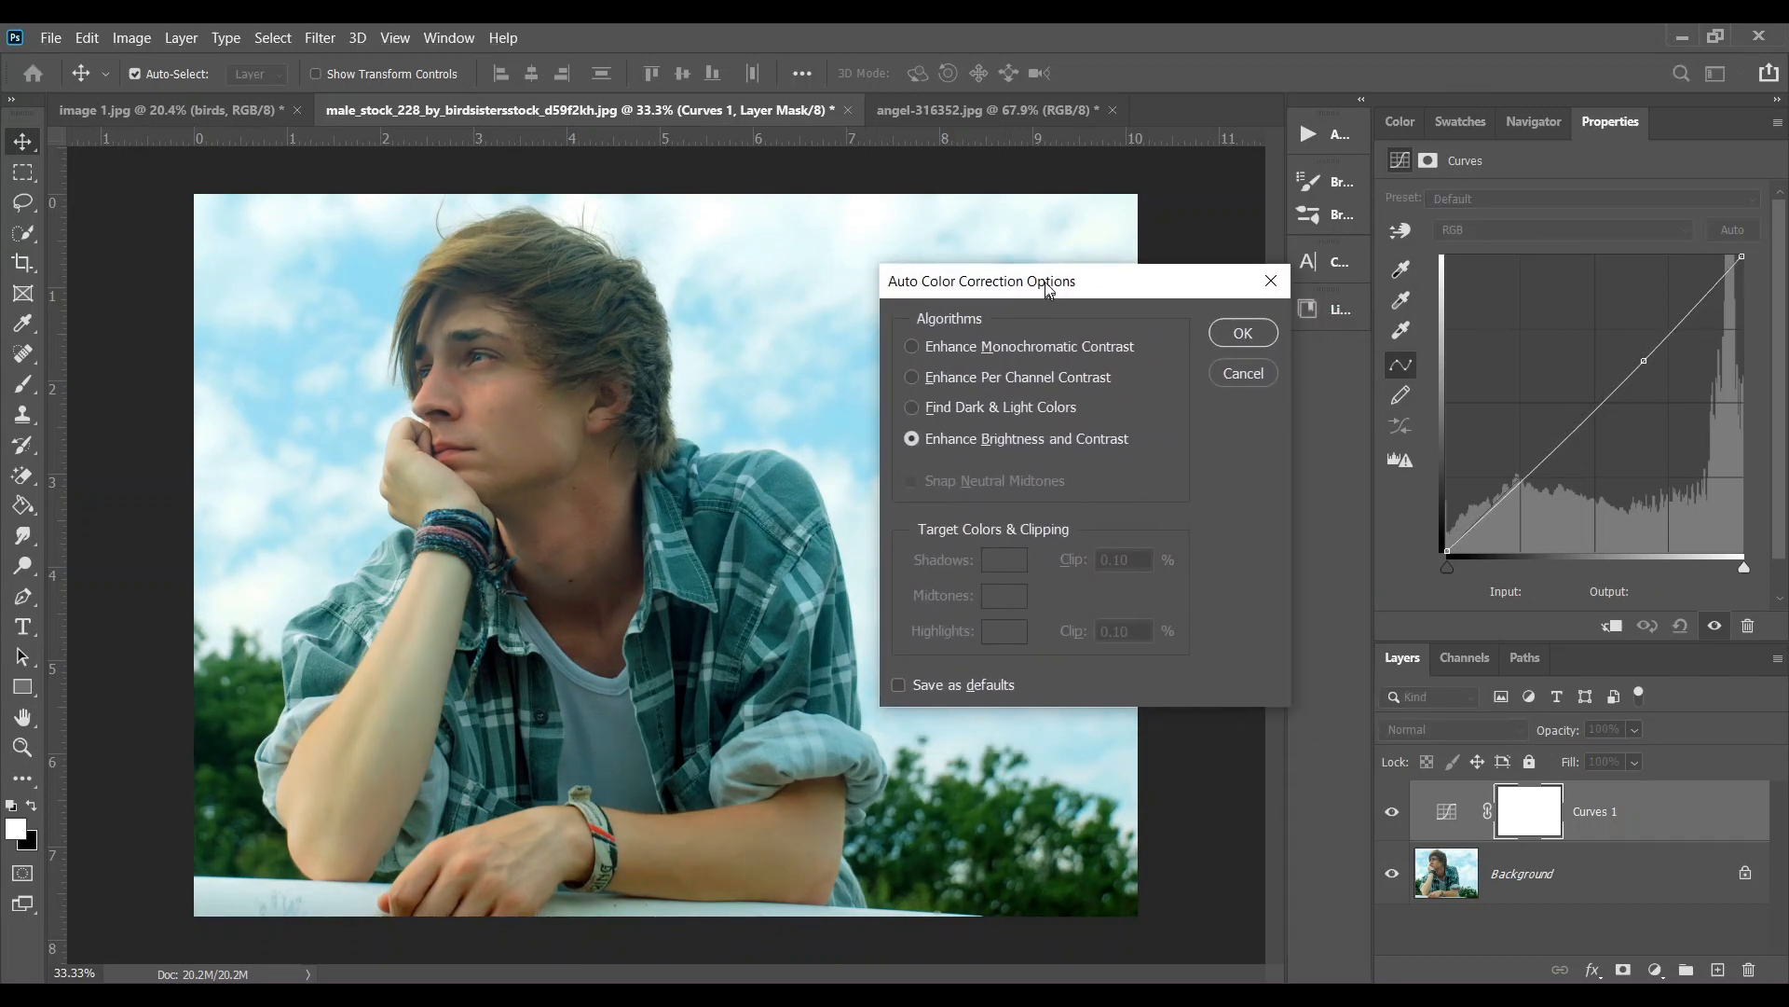
pyautogui.moveTo(1048, 291); pyautogui.dragTo(1050, 260)
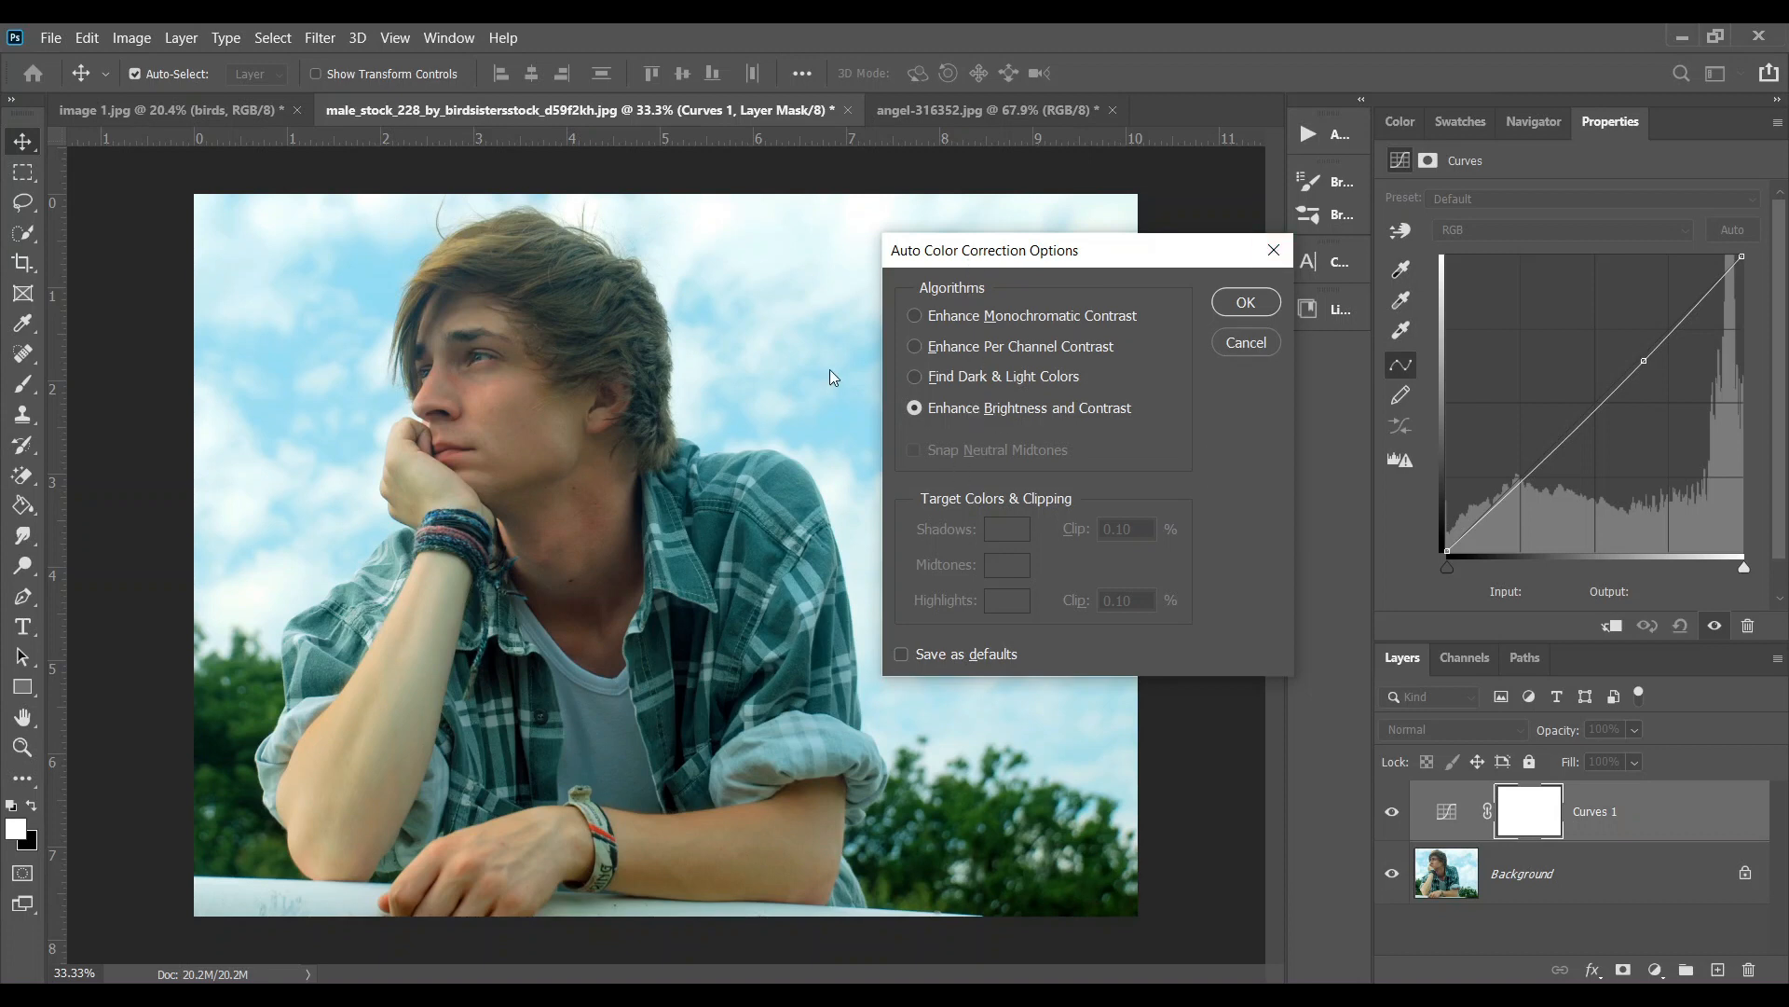
pyautogui.click(987, 377)
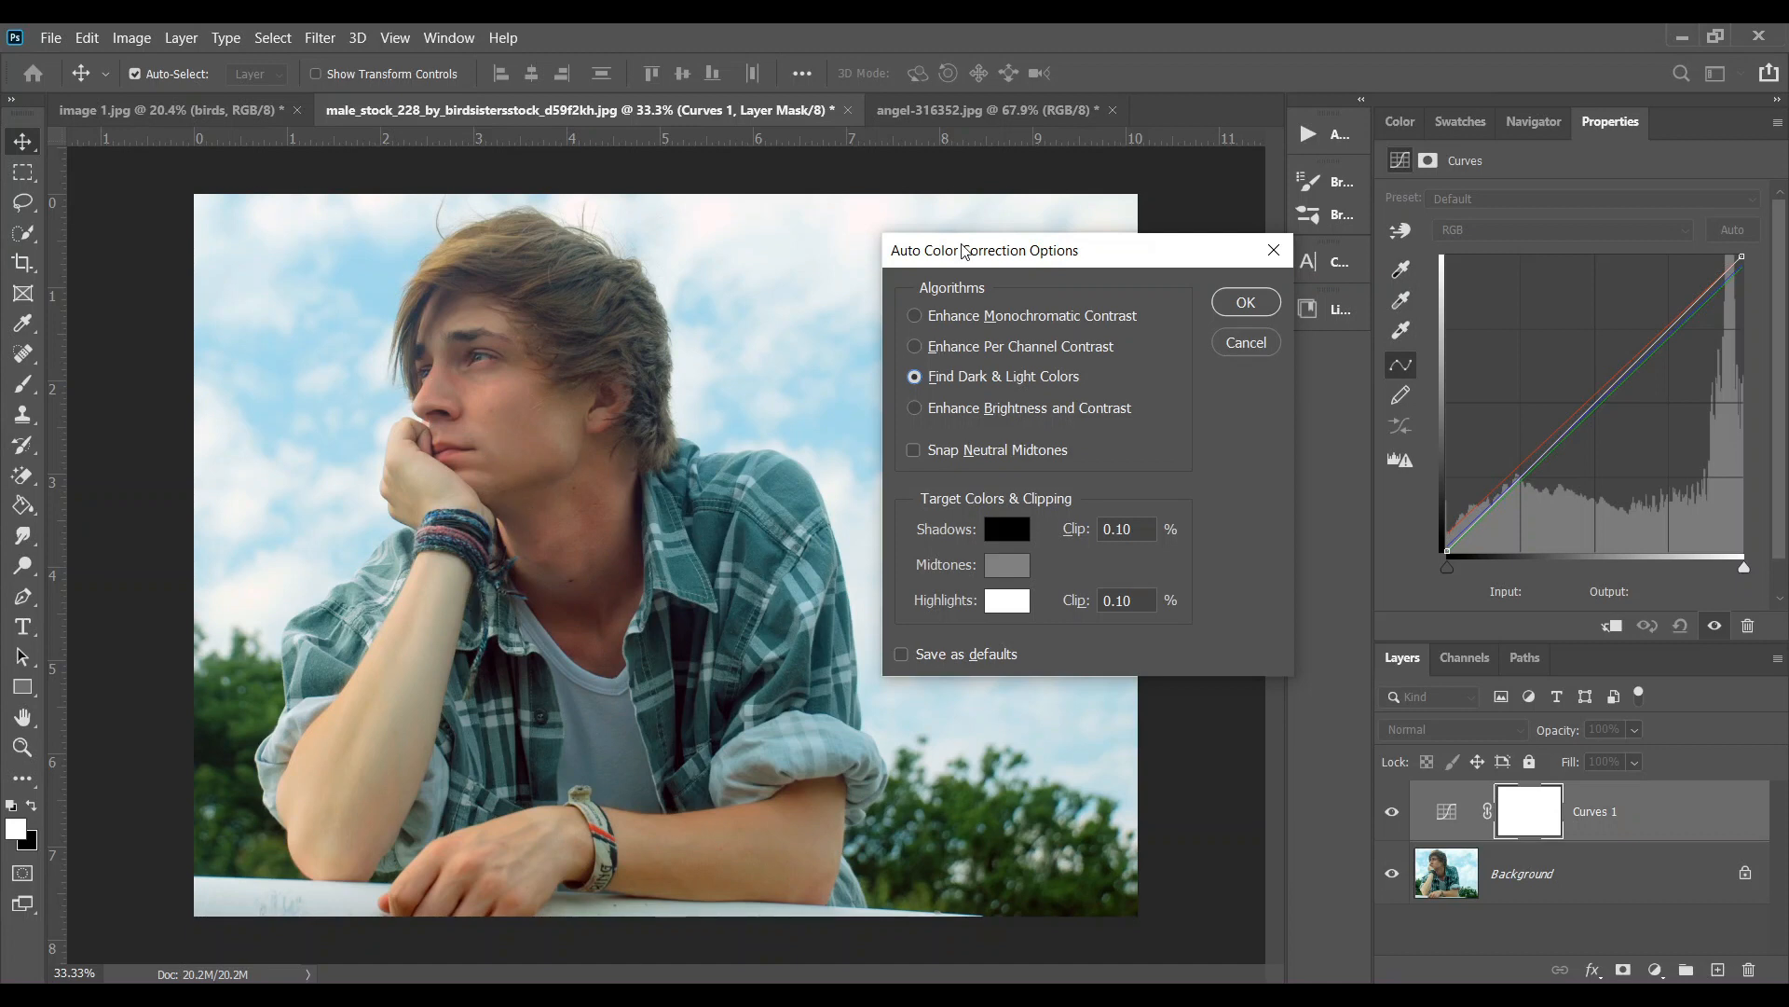
pyautogui.moveTo(961, 245); pyautogui.dragTo(1019, 241)
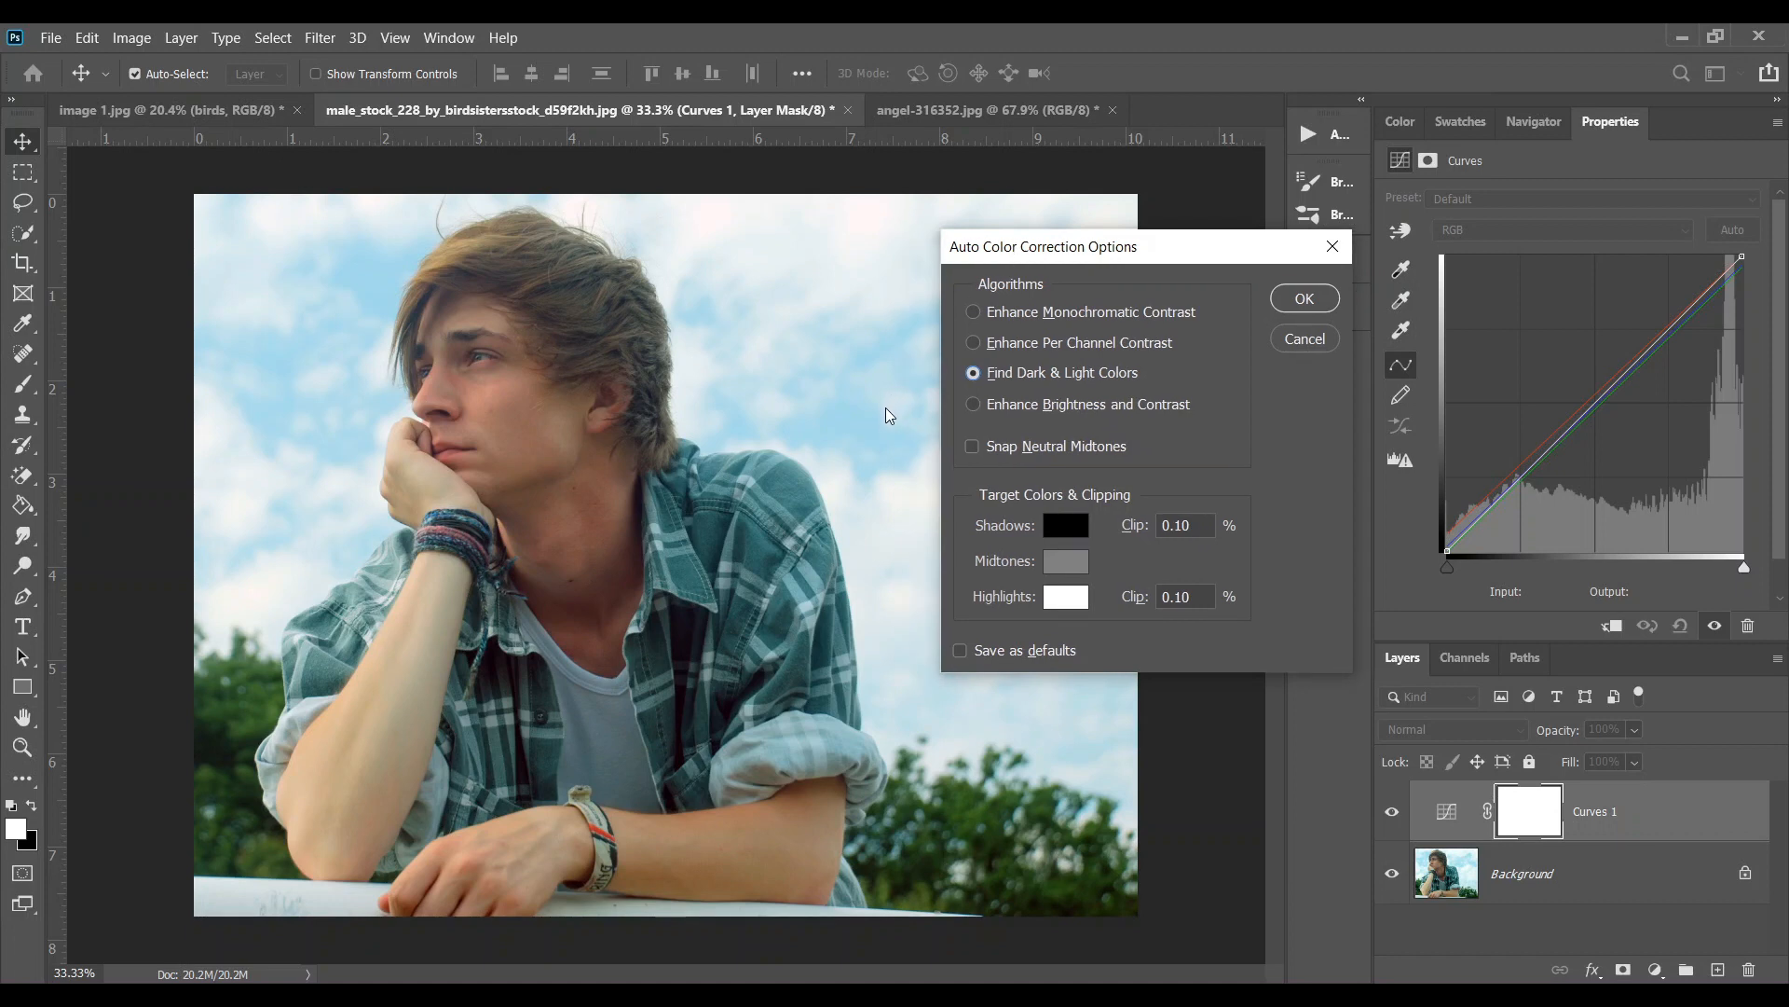
pyautogui.click(1028, 454)
pyautogui.click(1015, 660)
pyautogui.click(1305, 298)
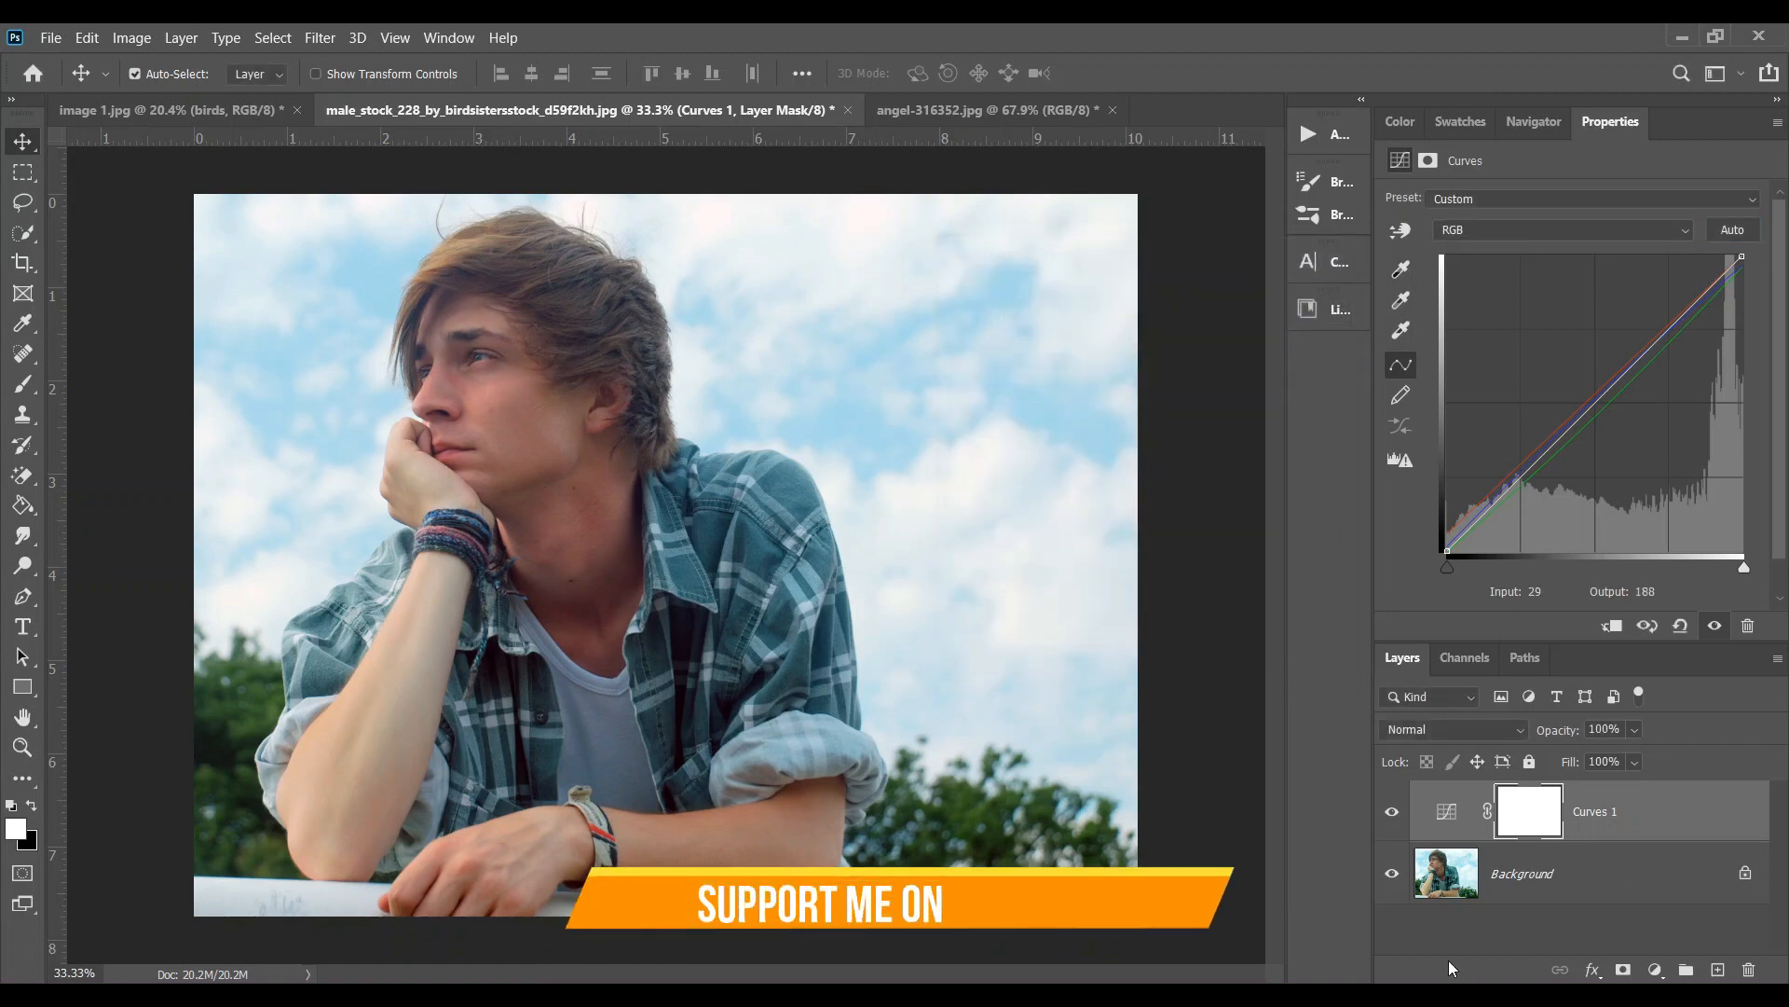
# Toggle the Curves layer's visibility to compare the portrait before and after the color correction
pyautogui.click(1391, 819)
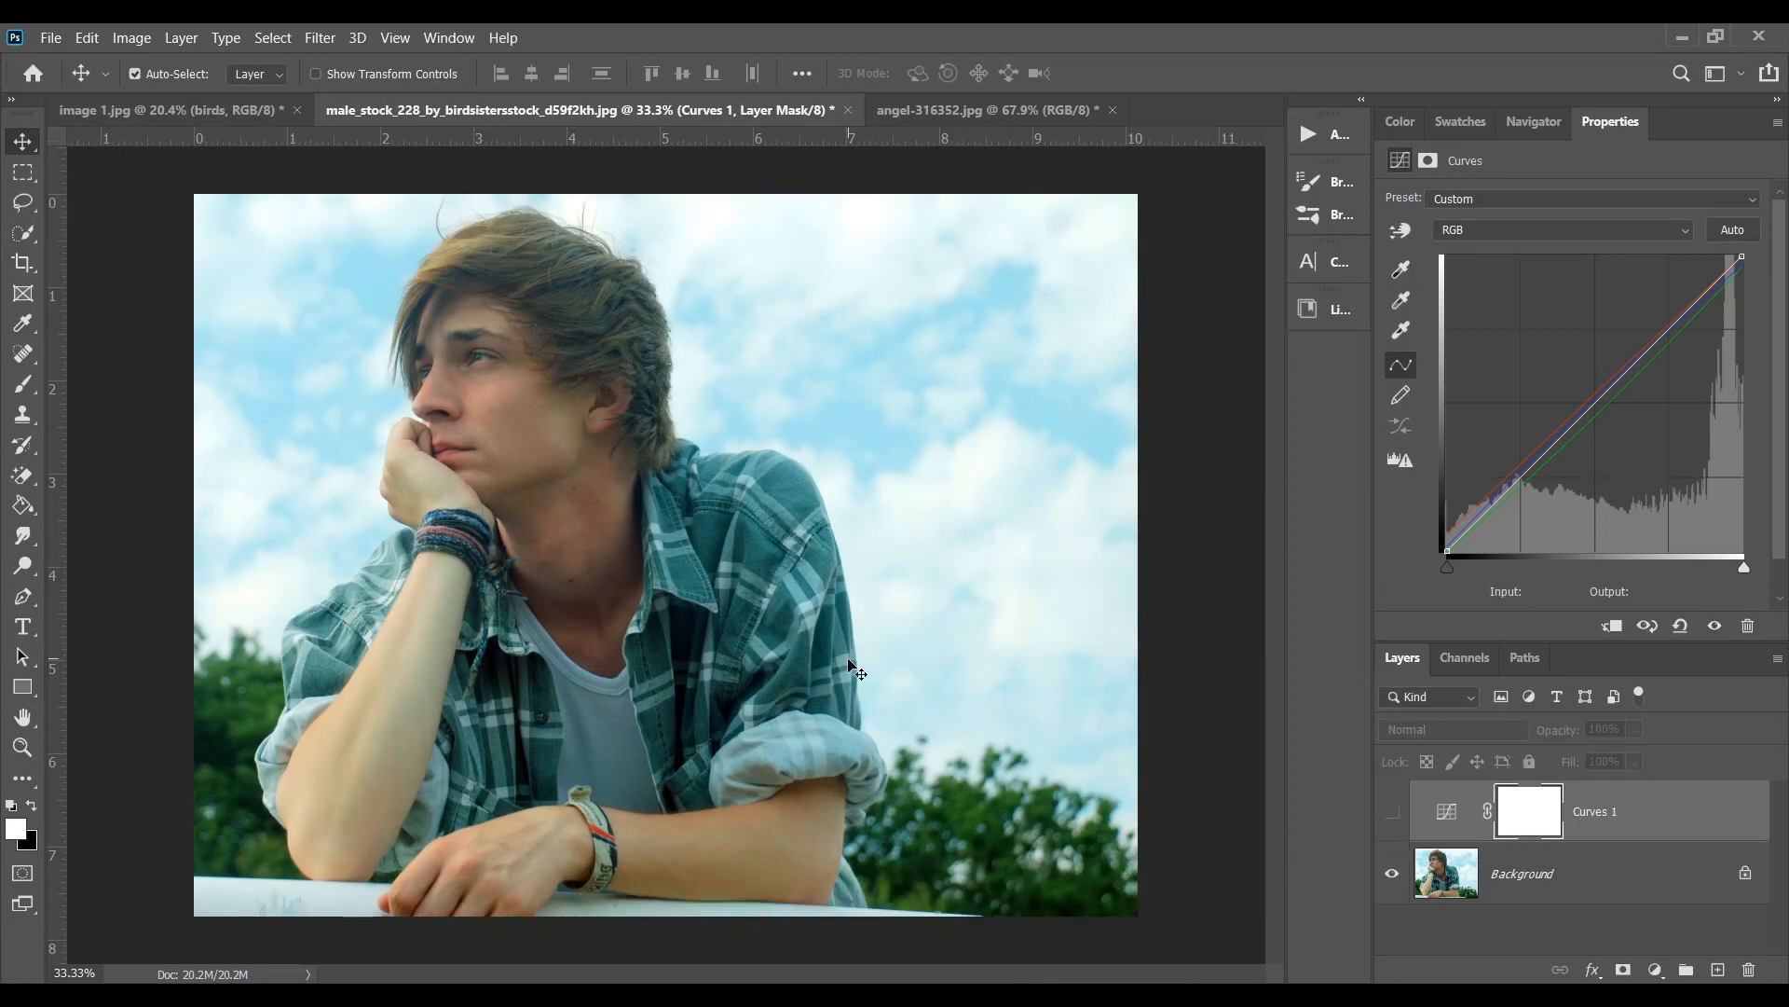
pyautogui.click(1390, 815)
pyautogui.click(1393, 814)
pyautogui.click(1392, 814)
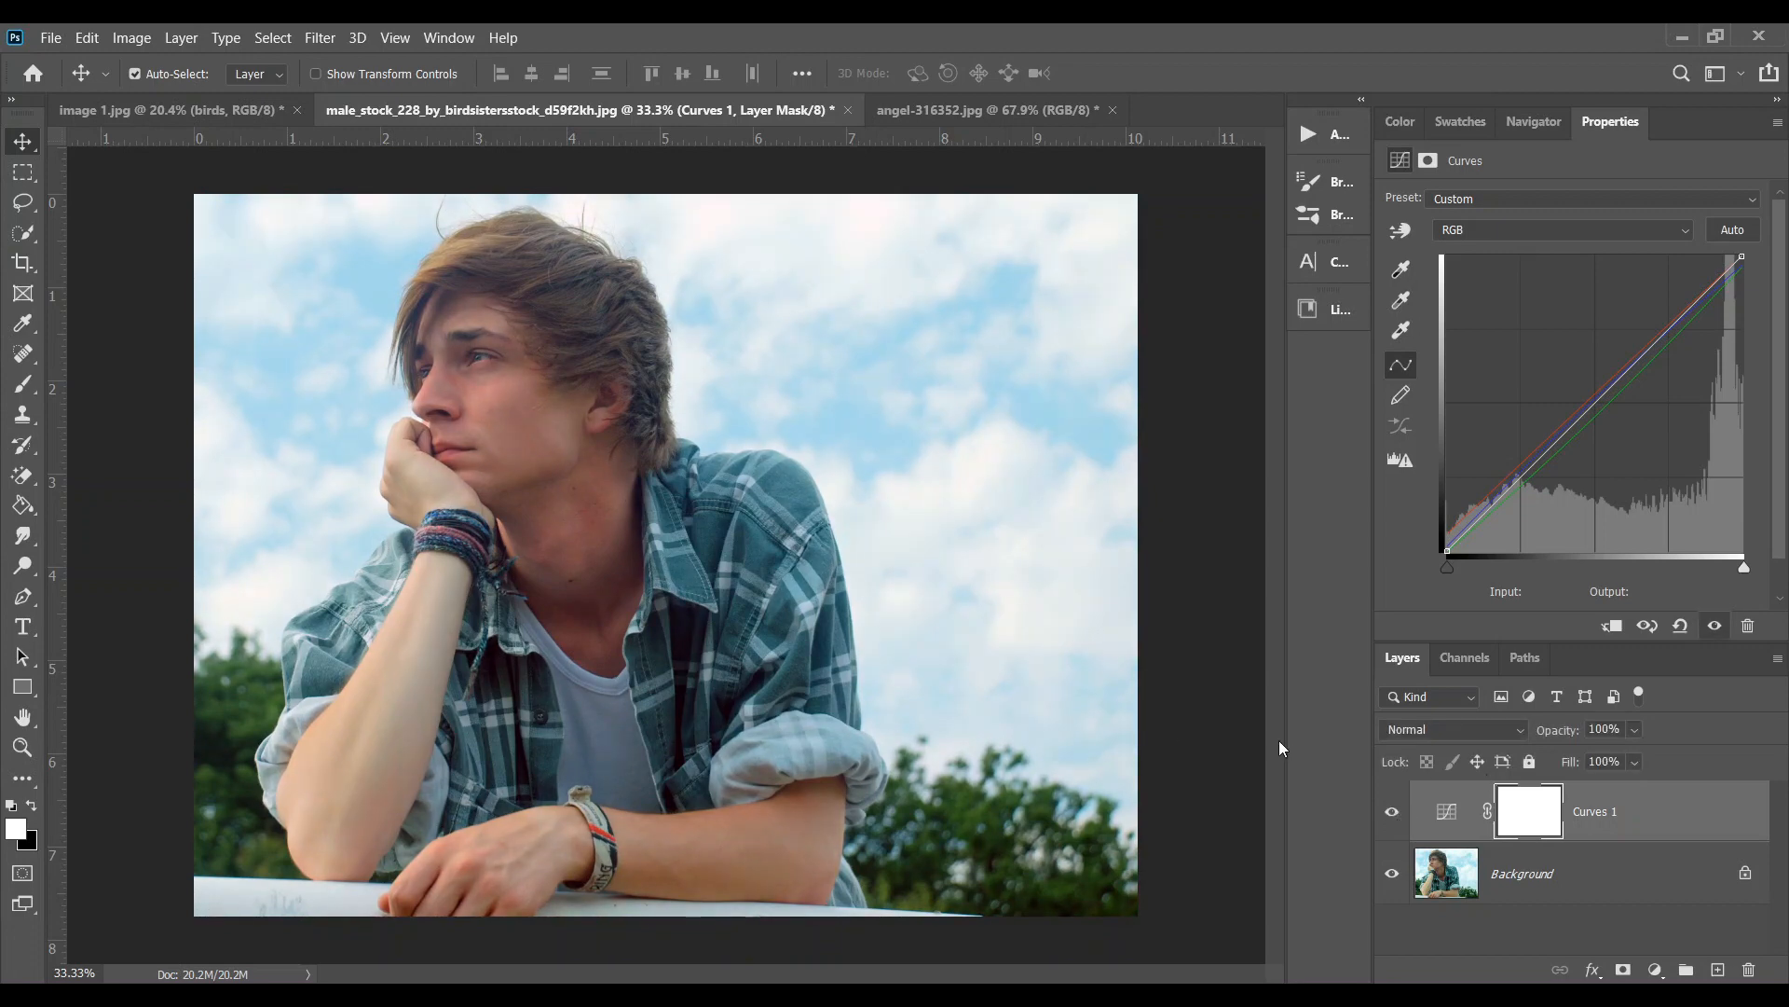
# Replace the Curves adjustment layer with a new one and apply the Auto correction to it
pyautogui.press('Delete')
pyautogui.click(1749, 970)
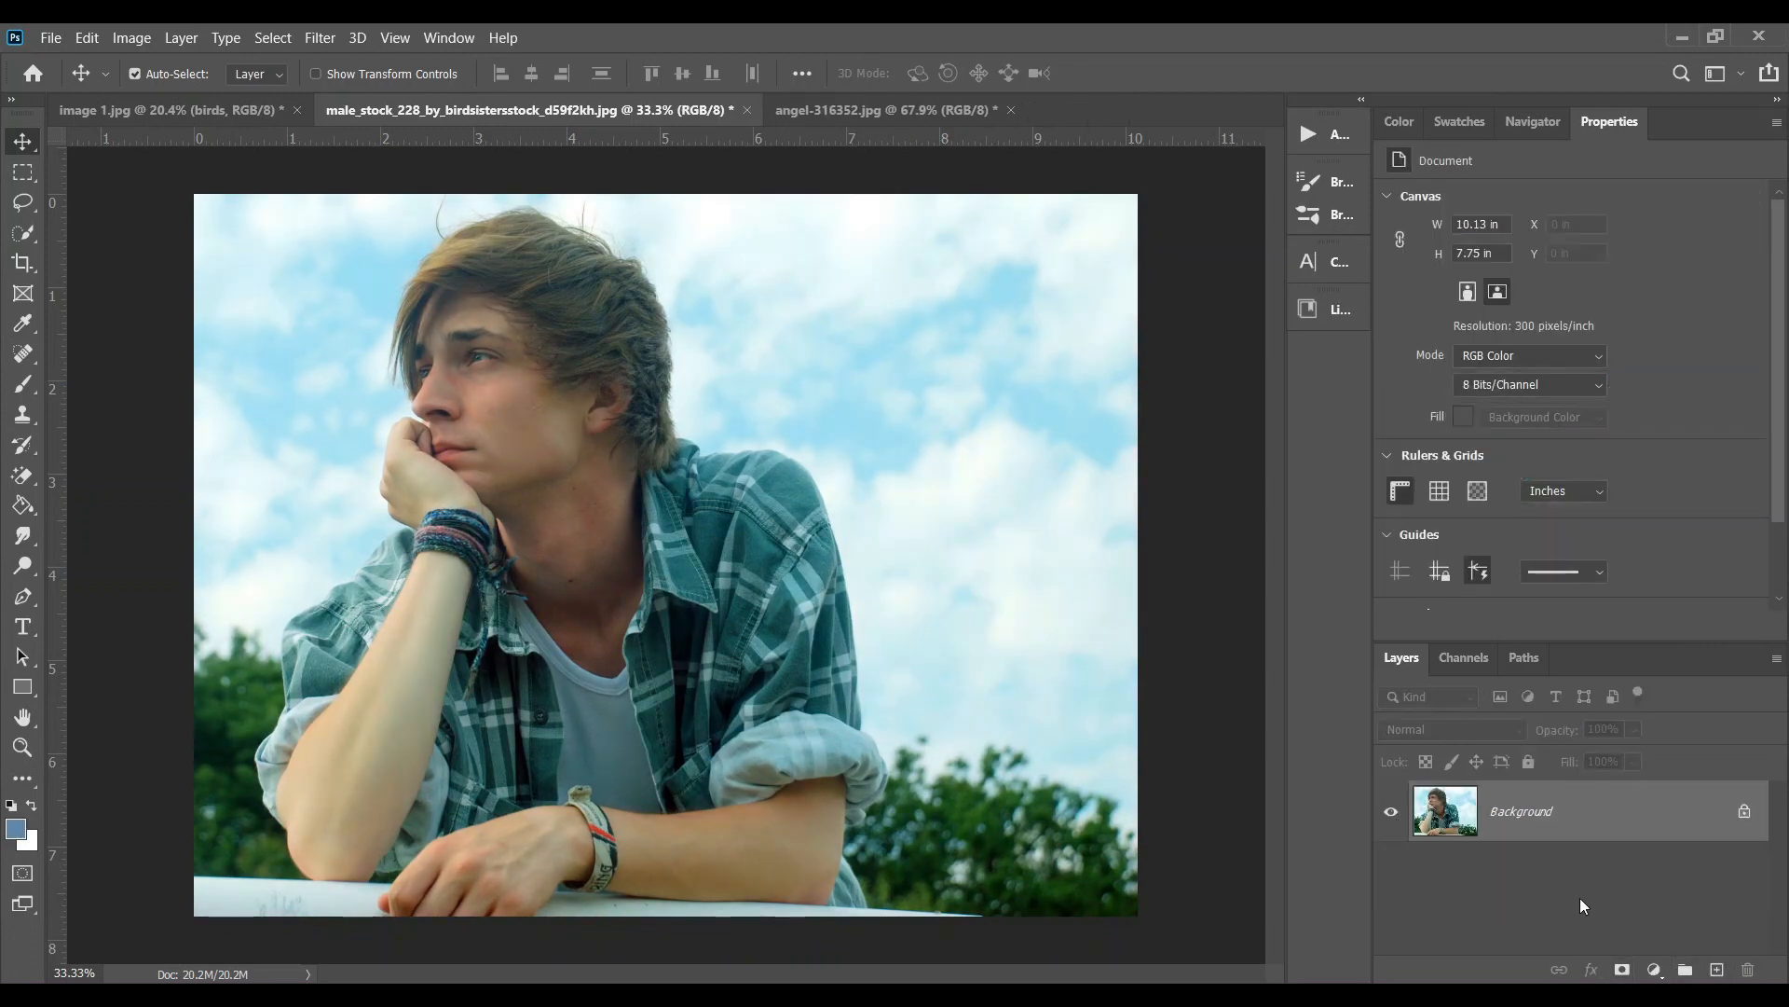
pyautogui.click(1652, 970)
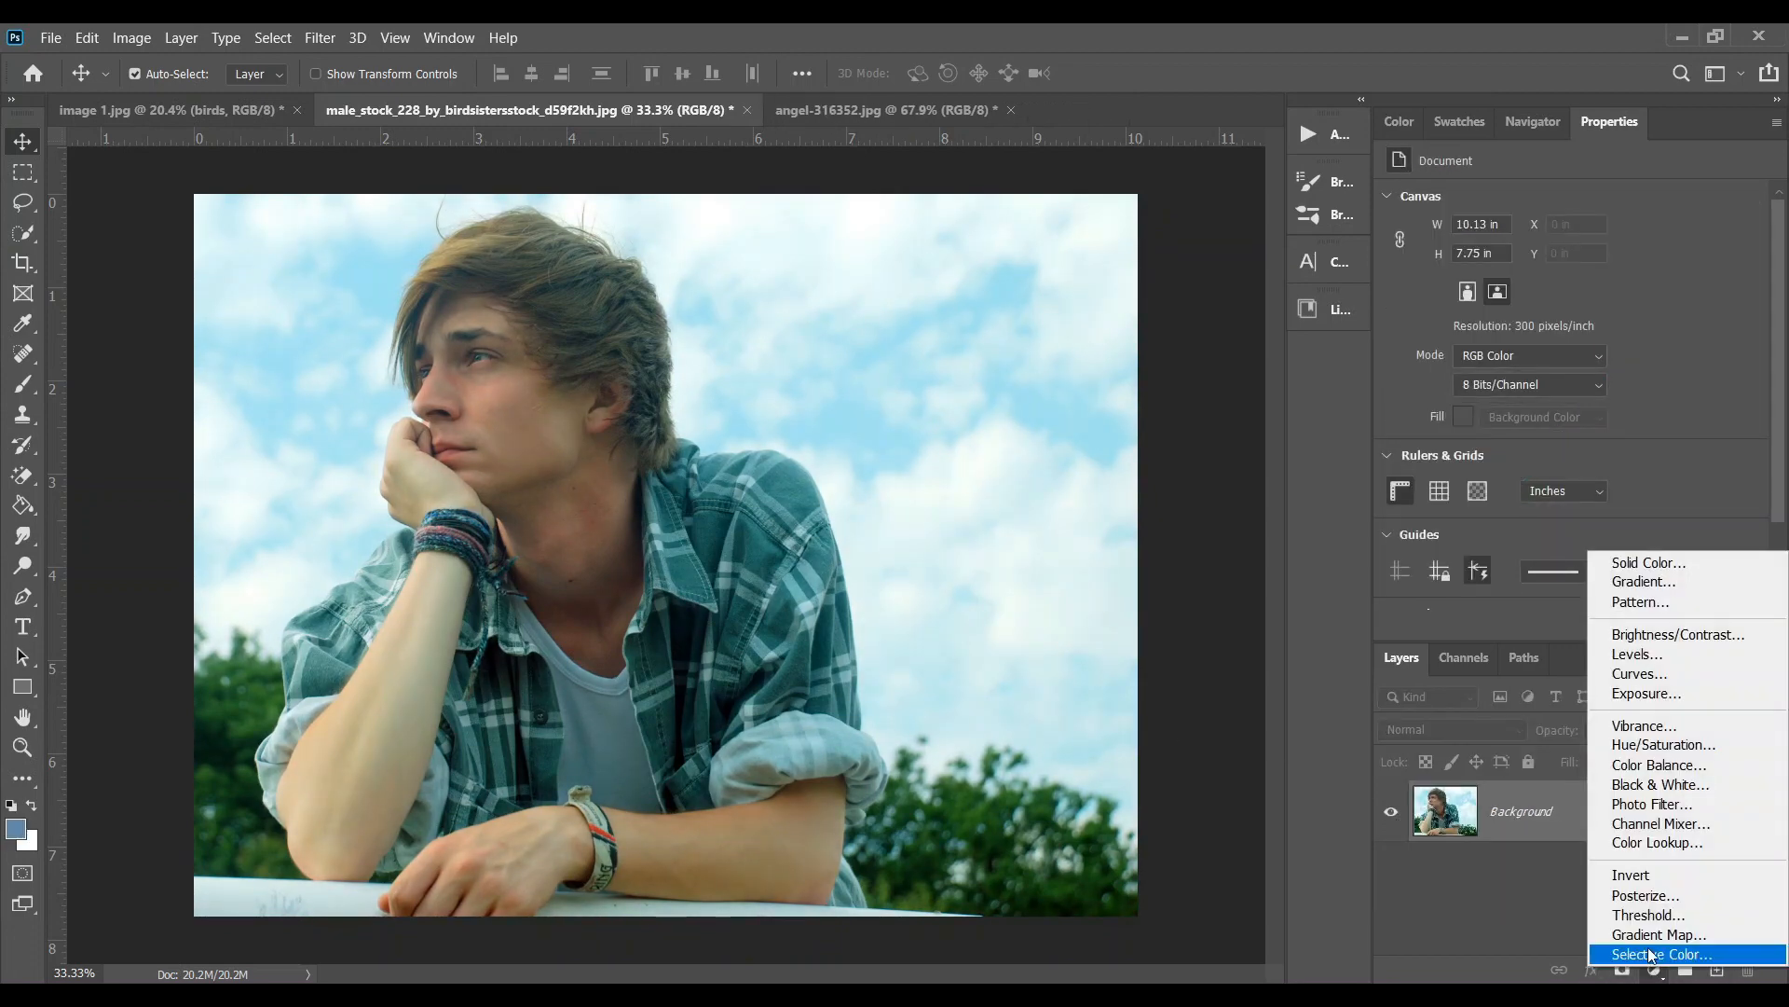
pyautogui.click(1696, 672)
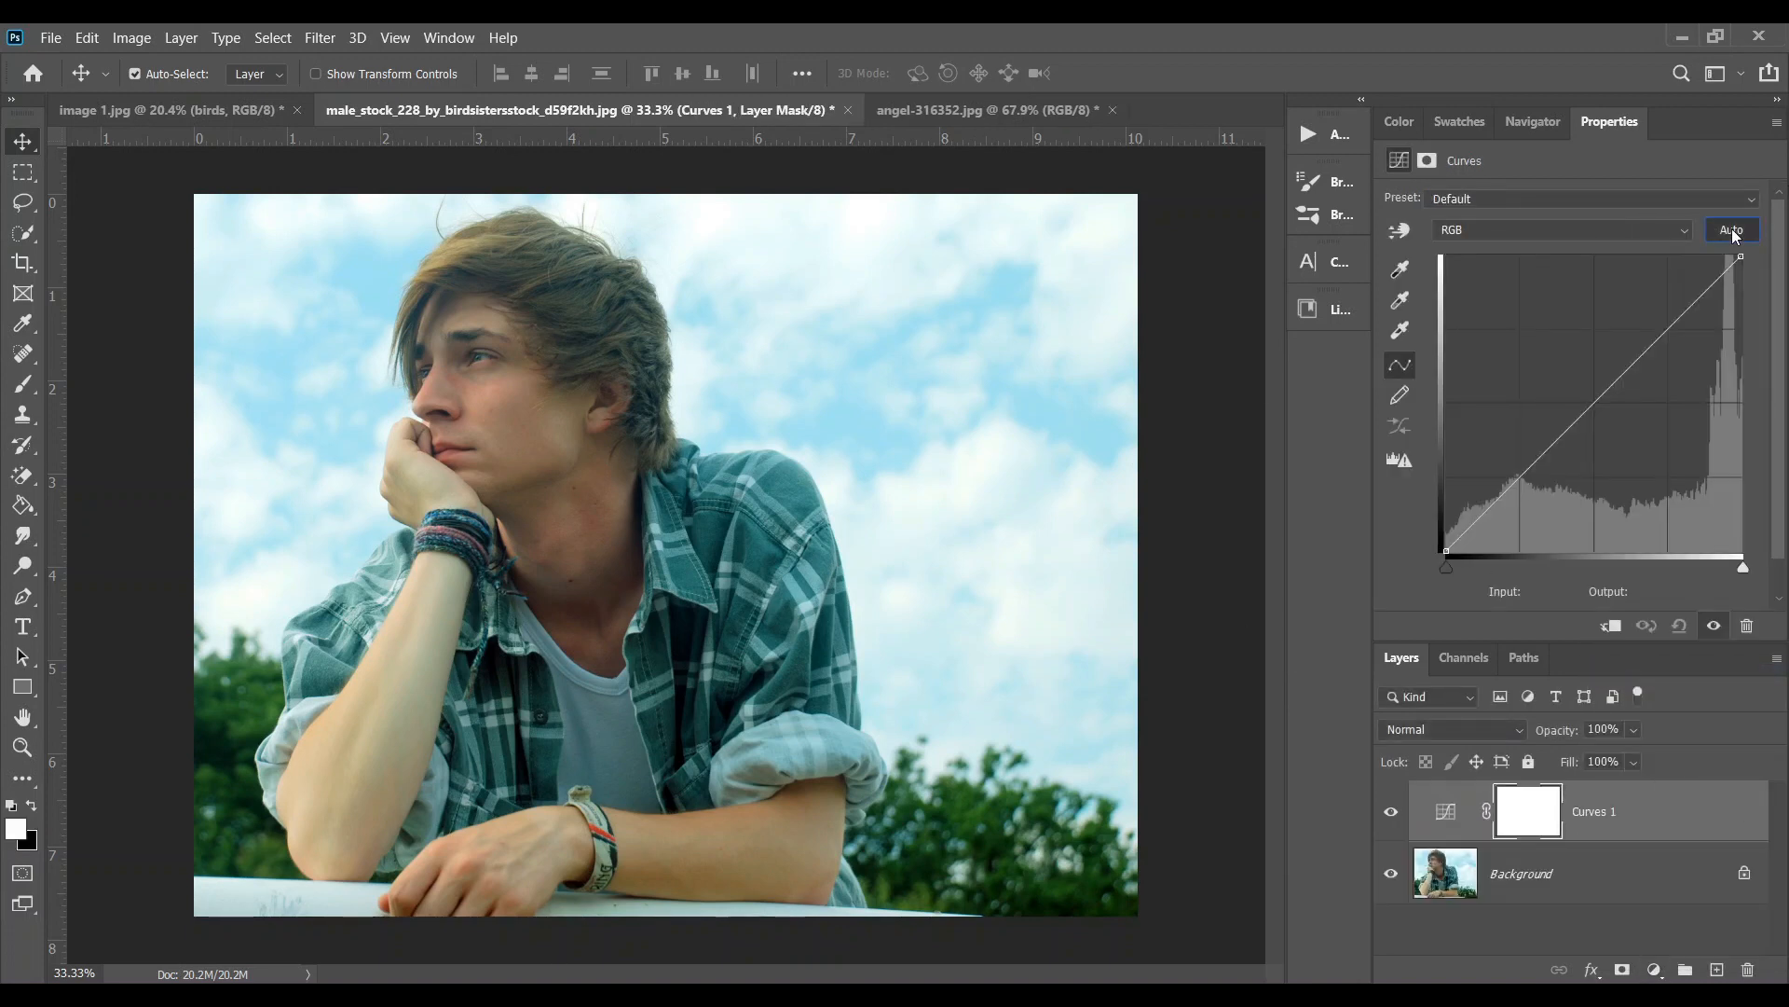
pyautogui.click(1731, 230)
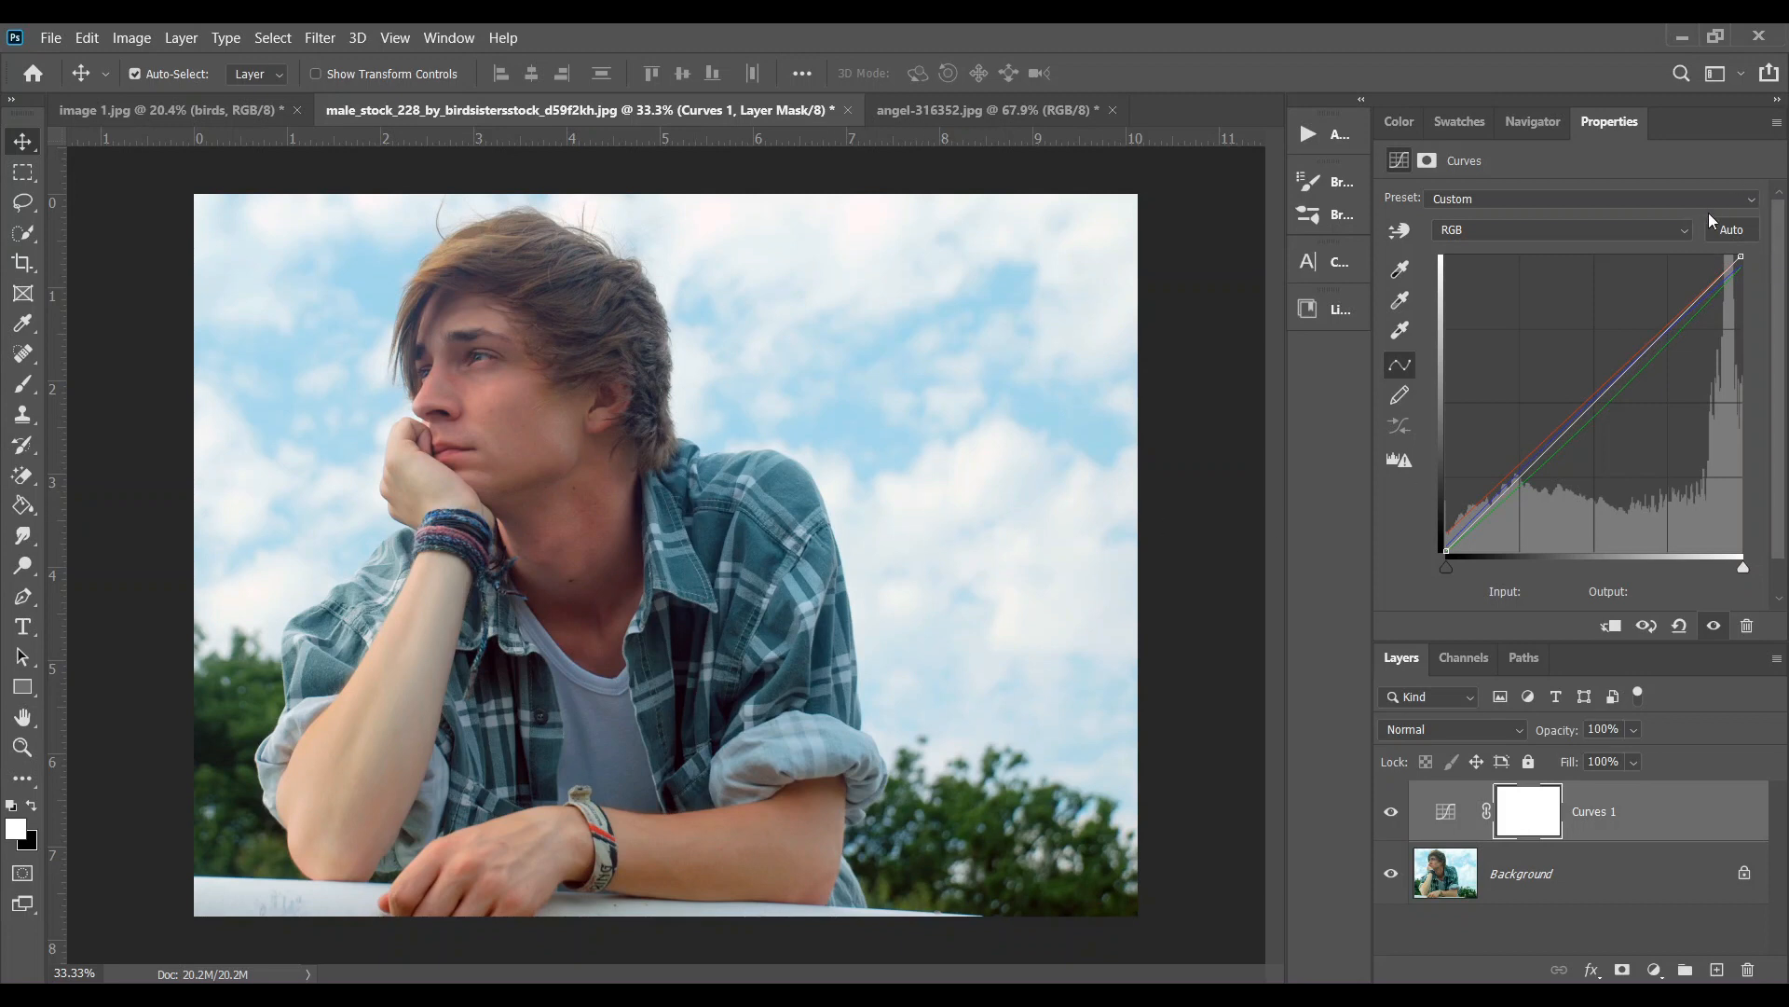
# Compare the portrait with and without the new Curves adjustment, leaving its layer visible and selected
pyautogui.click(1390, 812)
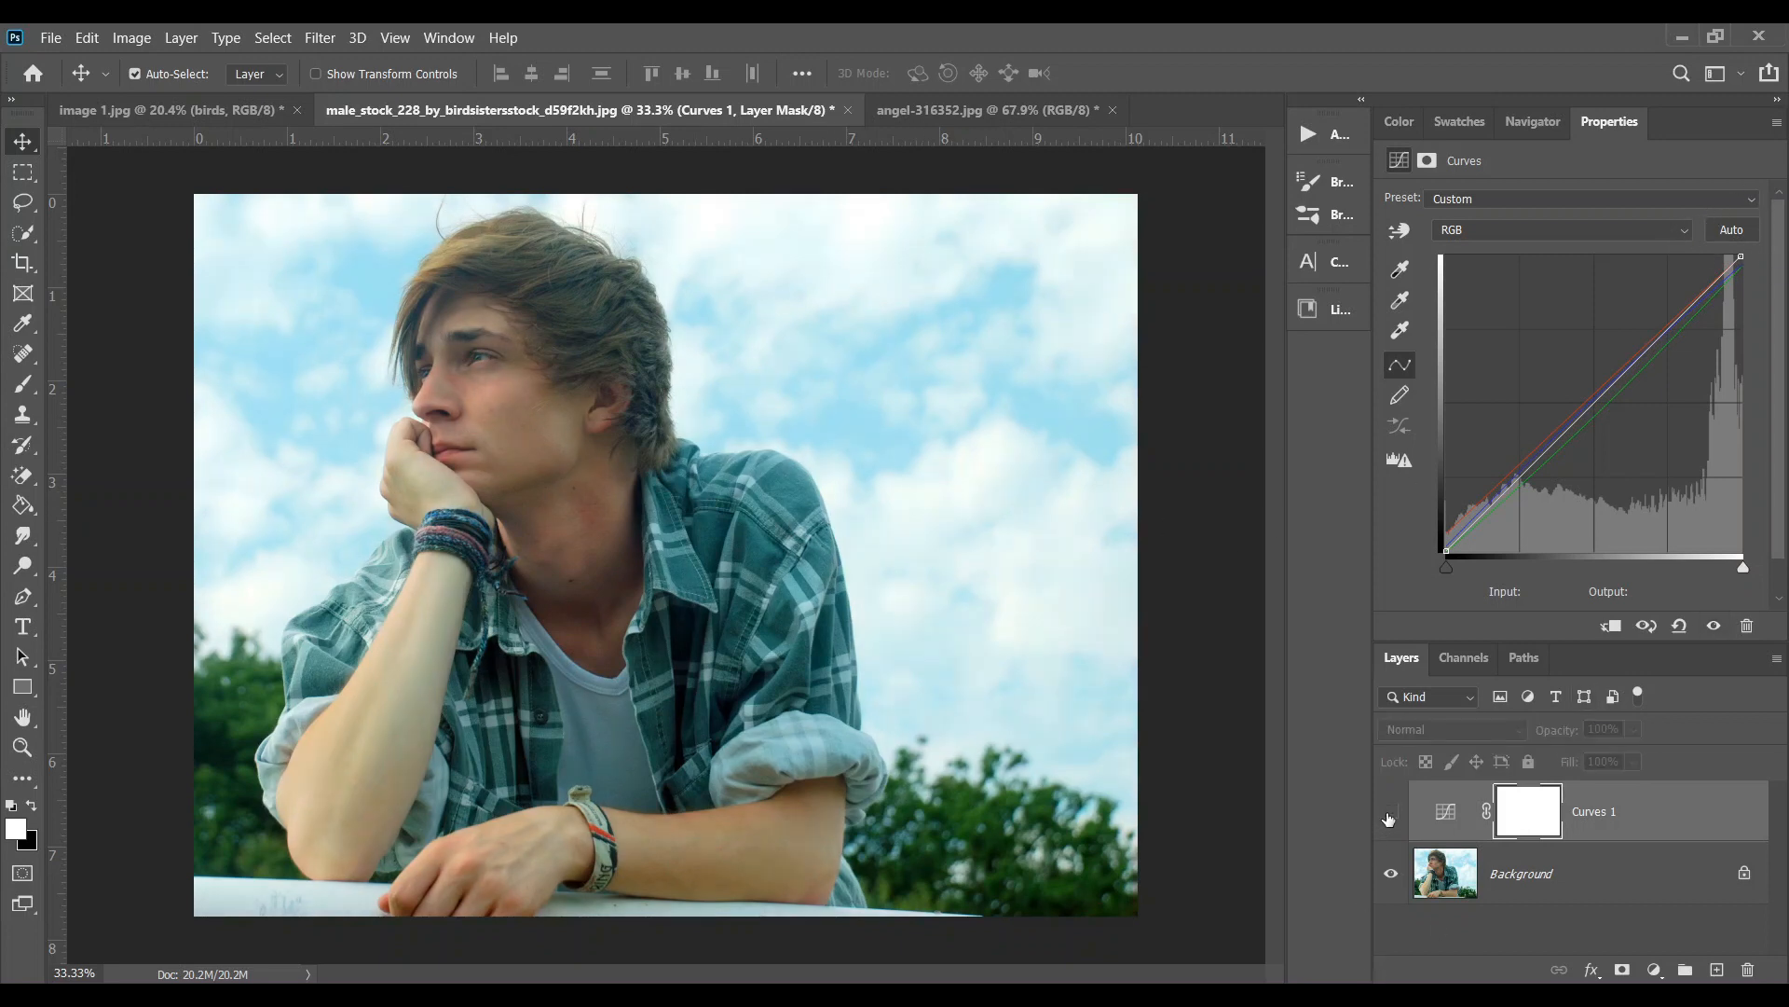
pyautogui.click(1388, 817)
pyautogui.click(1621, 813)
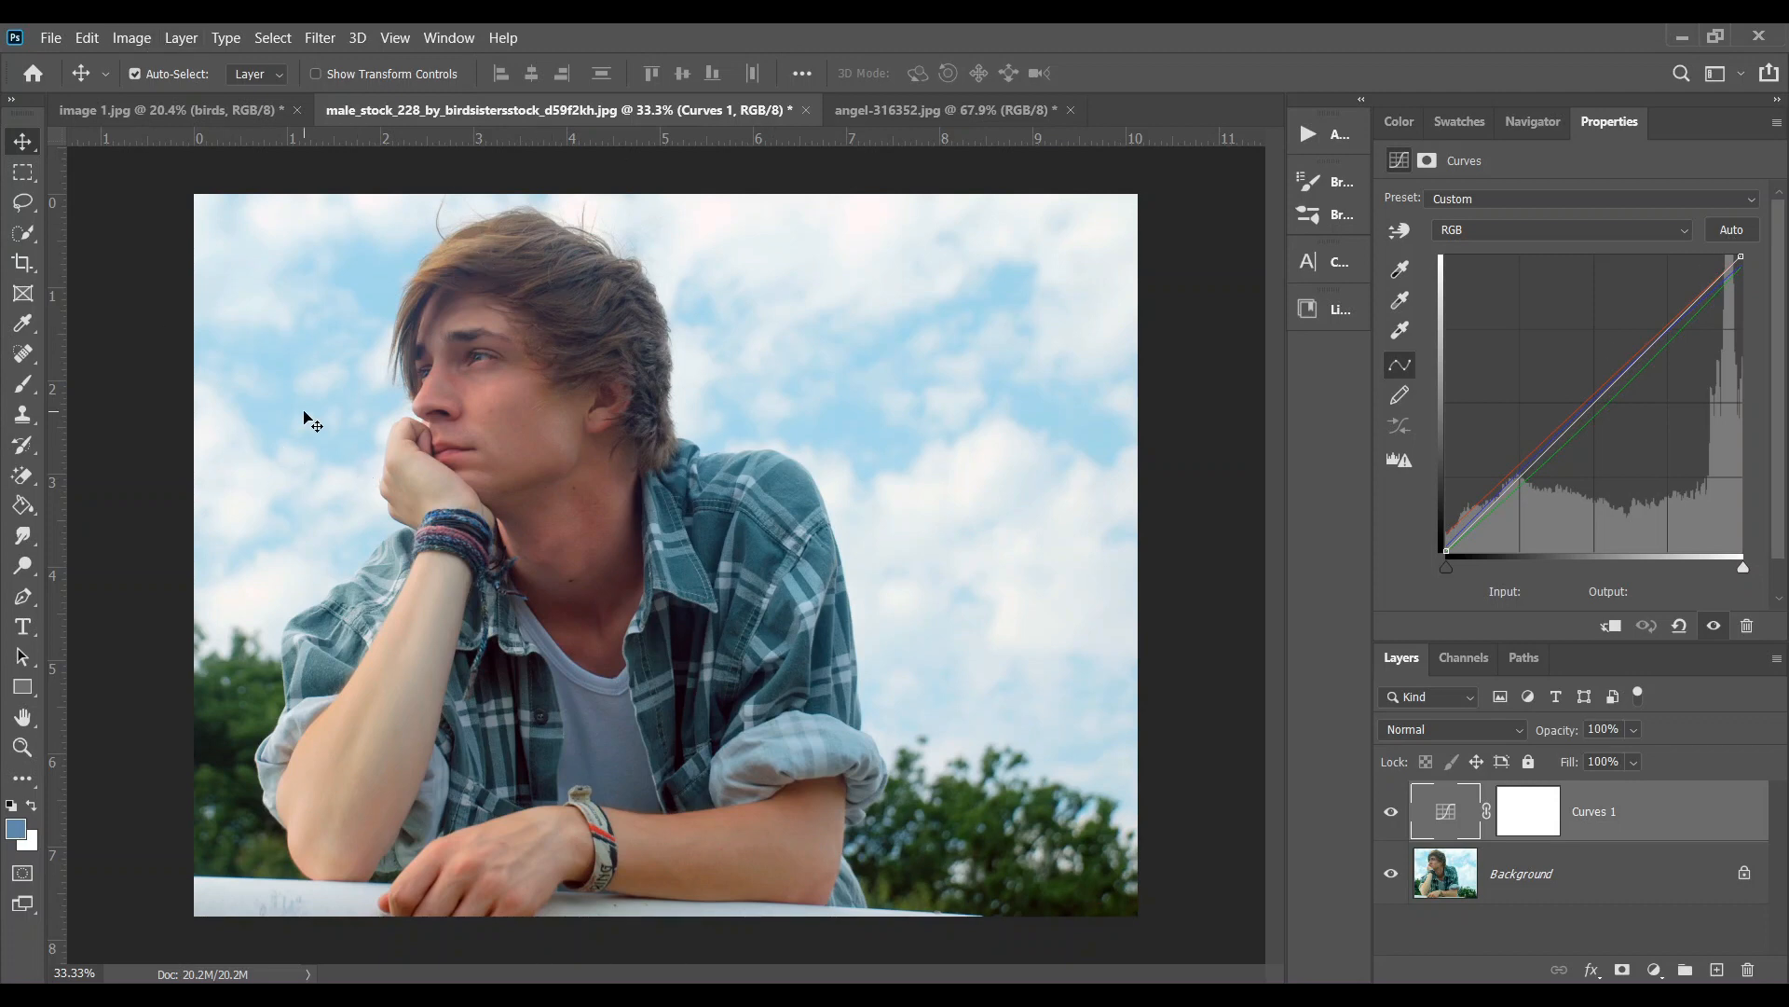
# Select the Eyedropper tool and sample foreground colors from several areas of the portrait
pyautogui.click(22, 325)
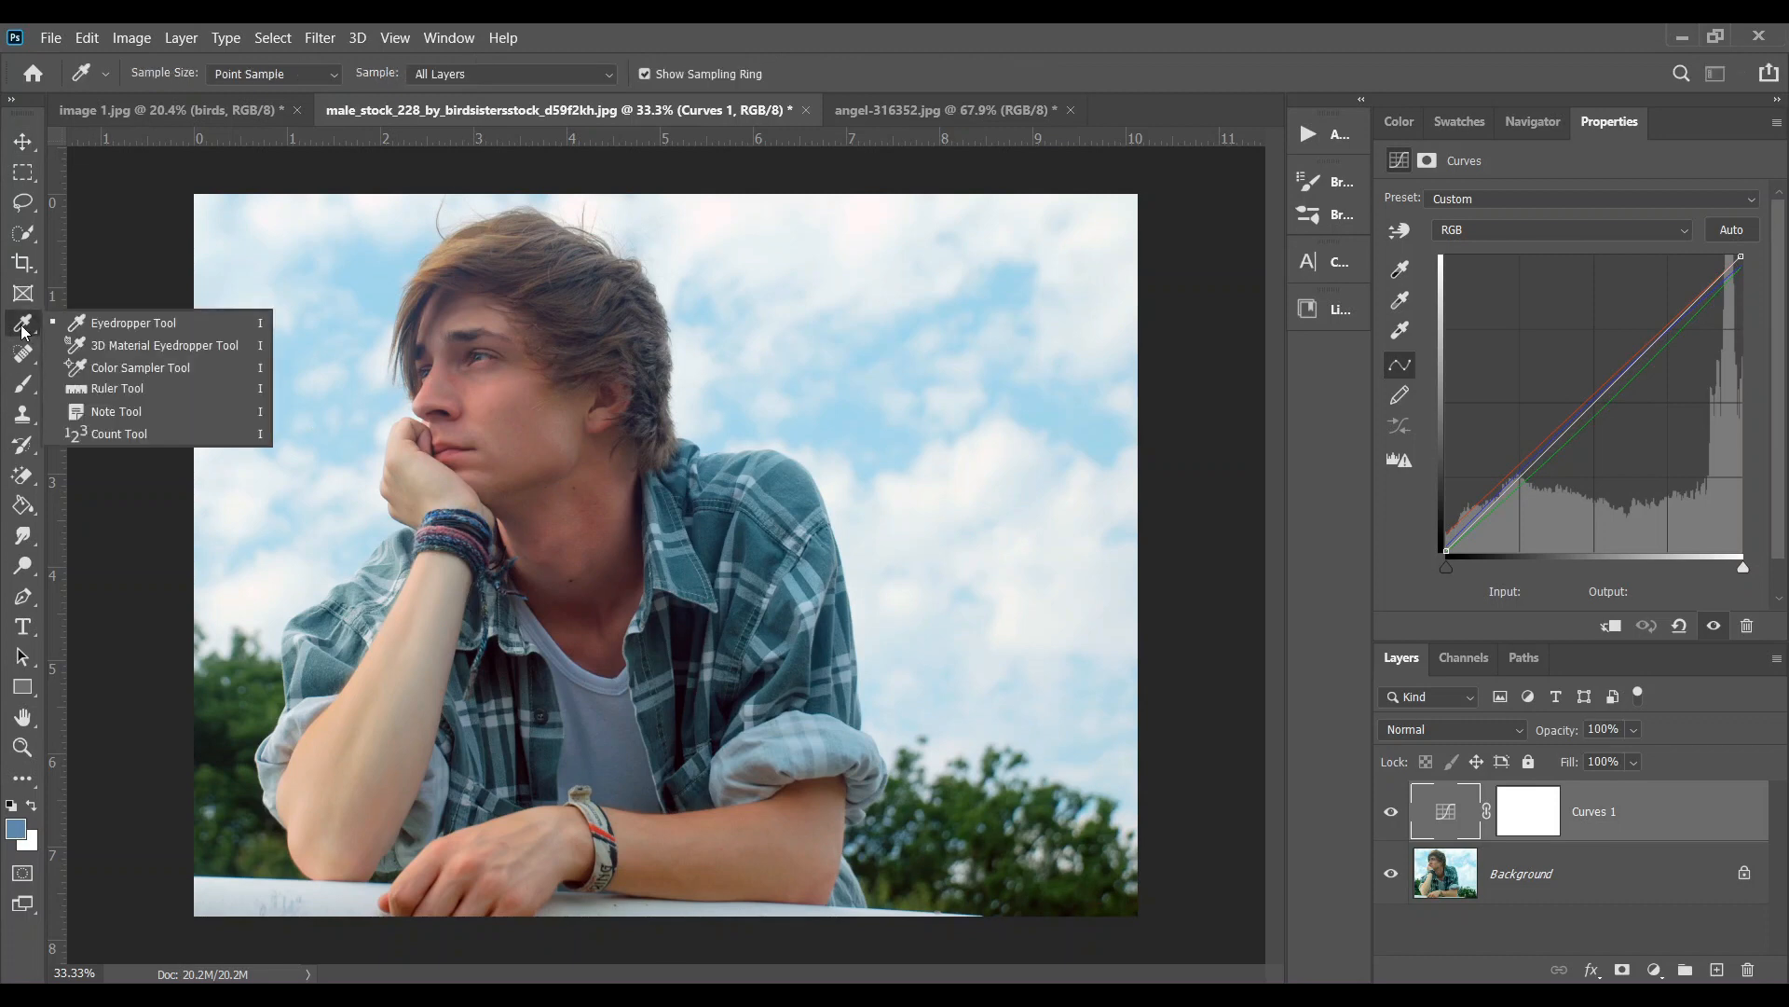
pyautogui.click(130, 324)
pyautogui.click(650, 402)
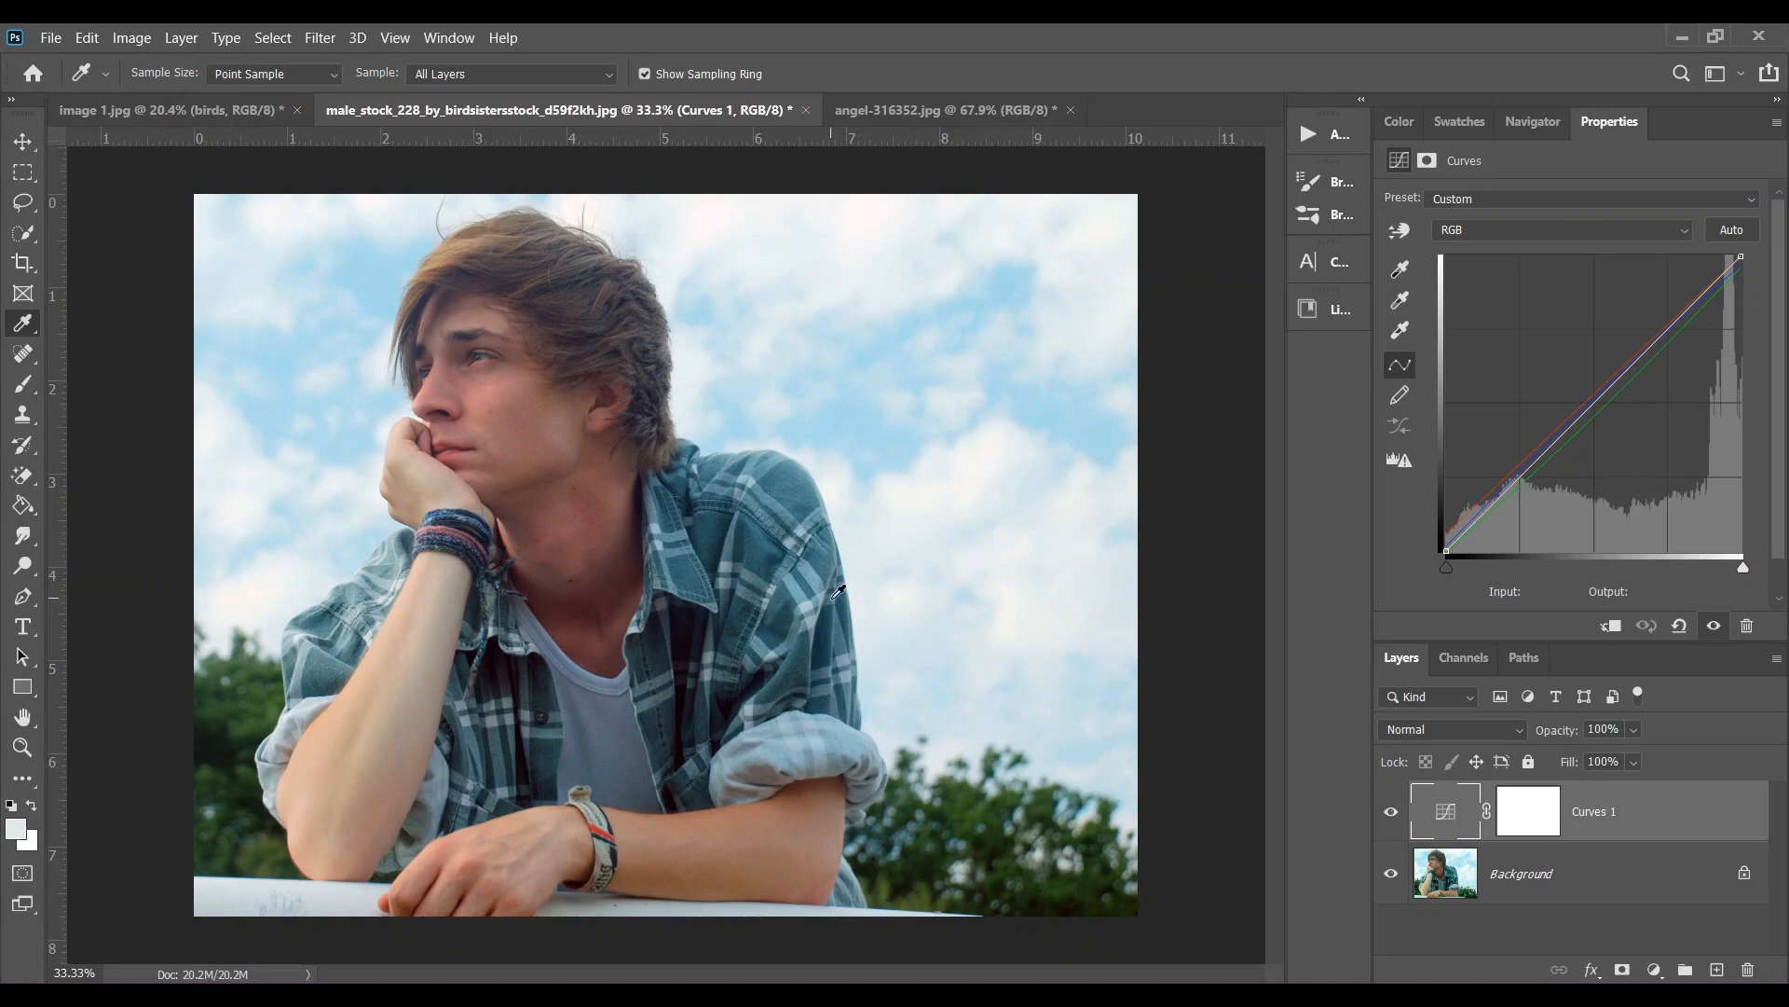
pyautogui.click(697, 546)
pyautogui.moveTo(611, 408); pyautogui.dragTo(992, 664)
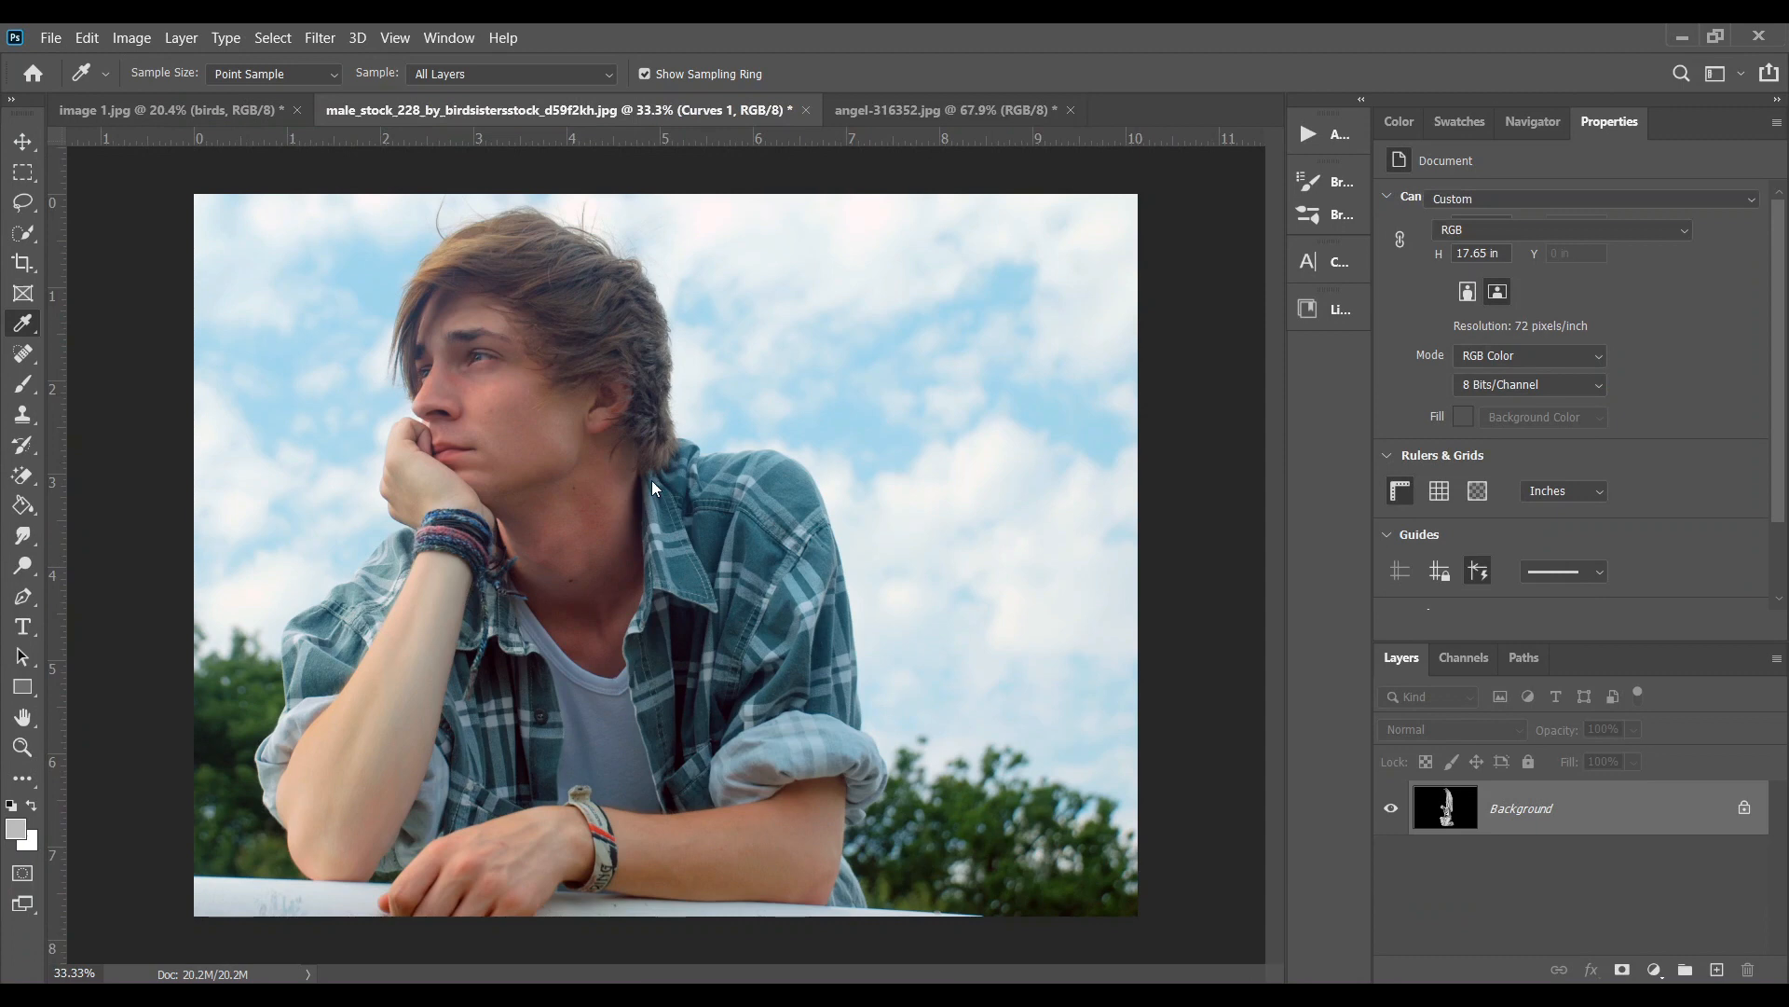
pyautogui.moveTo(479, 445); pyautogui.dragTo(744, 588)
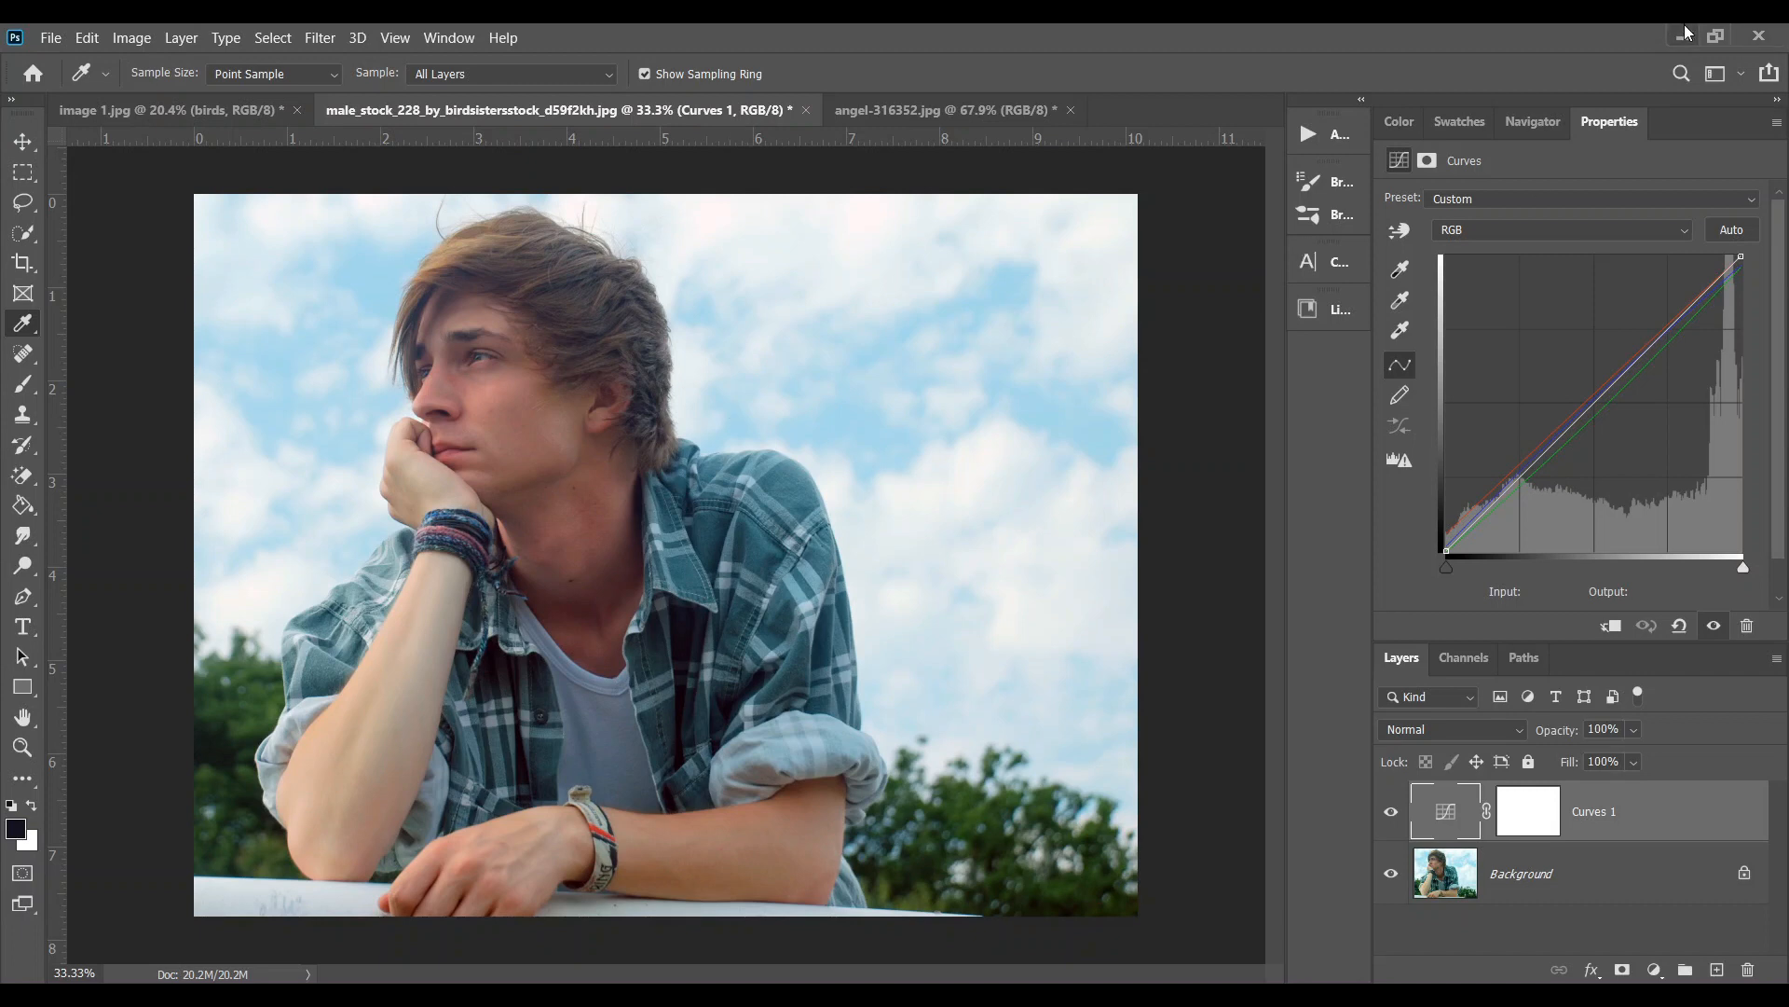
# Tile the Photoshop window side by side with the Chrome window showing the Farzzology YouTube channel
pyautogui.click(1716, 35)
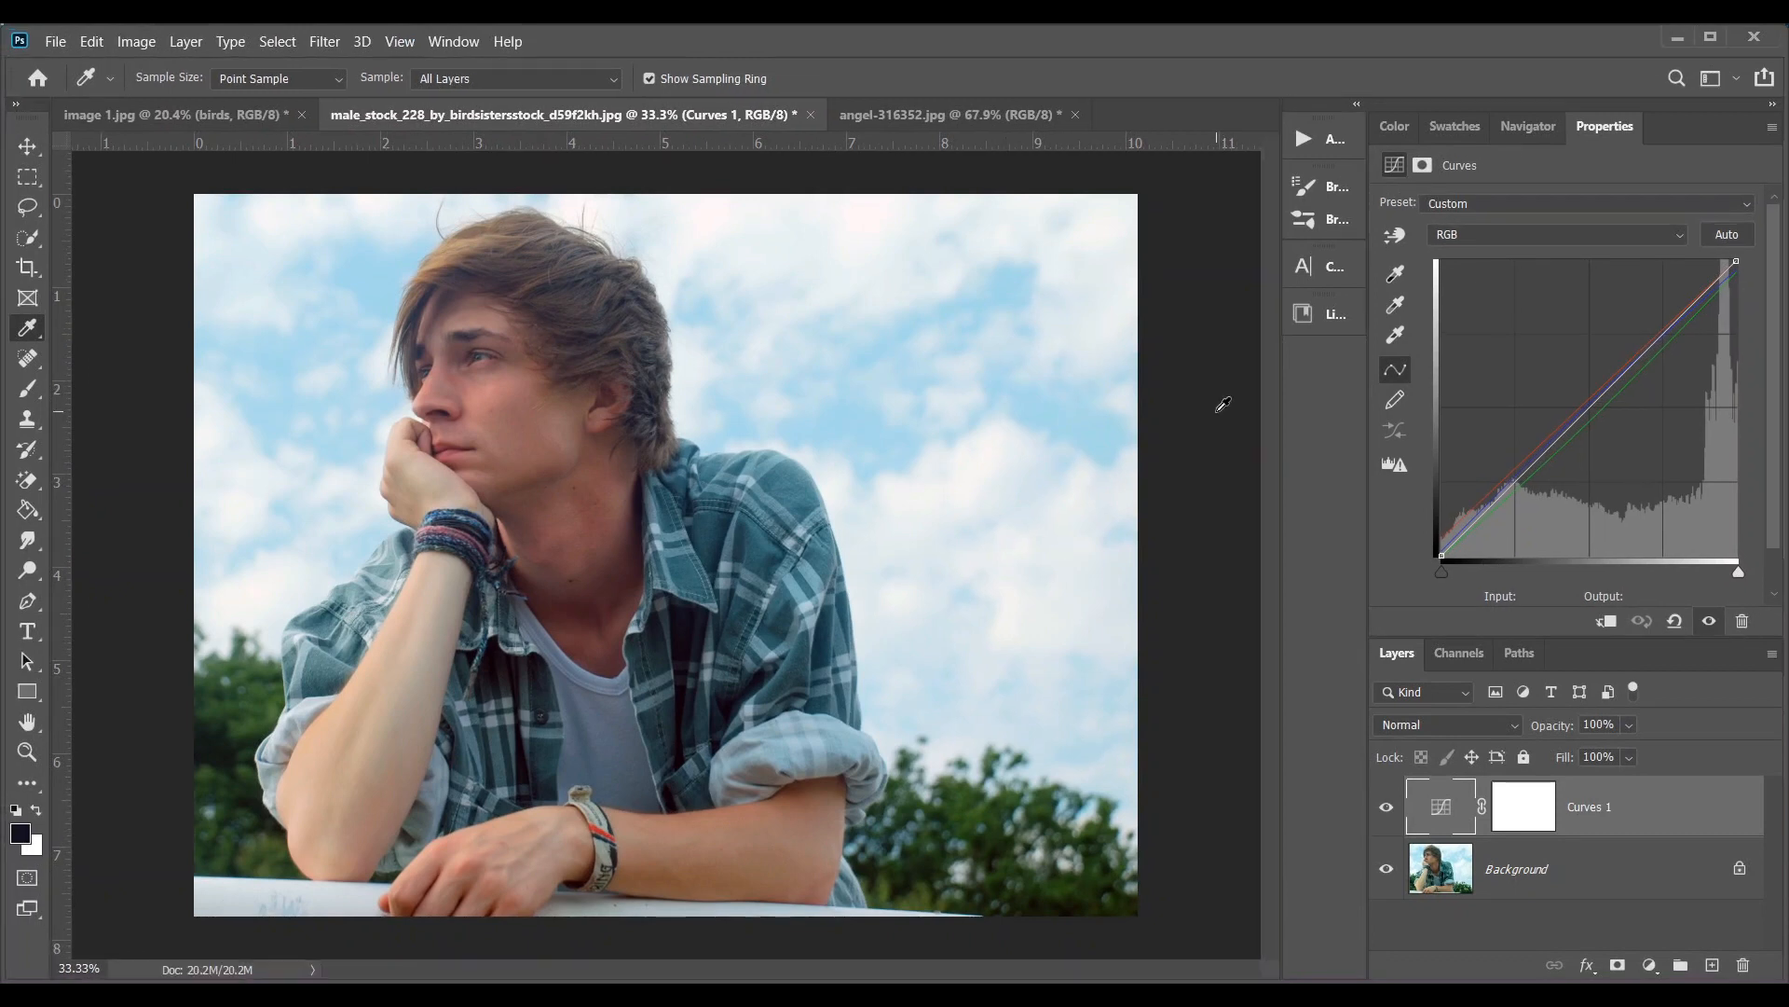
pyautogui.moveTo(948, 52); pyautogui.dragTo(1782, 400)
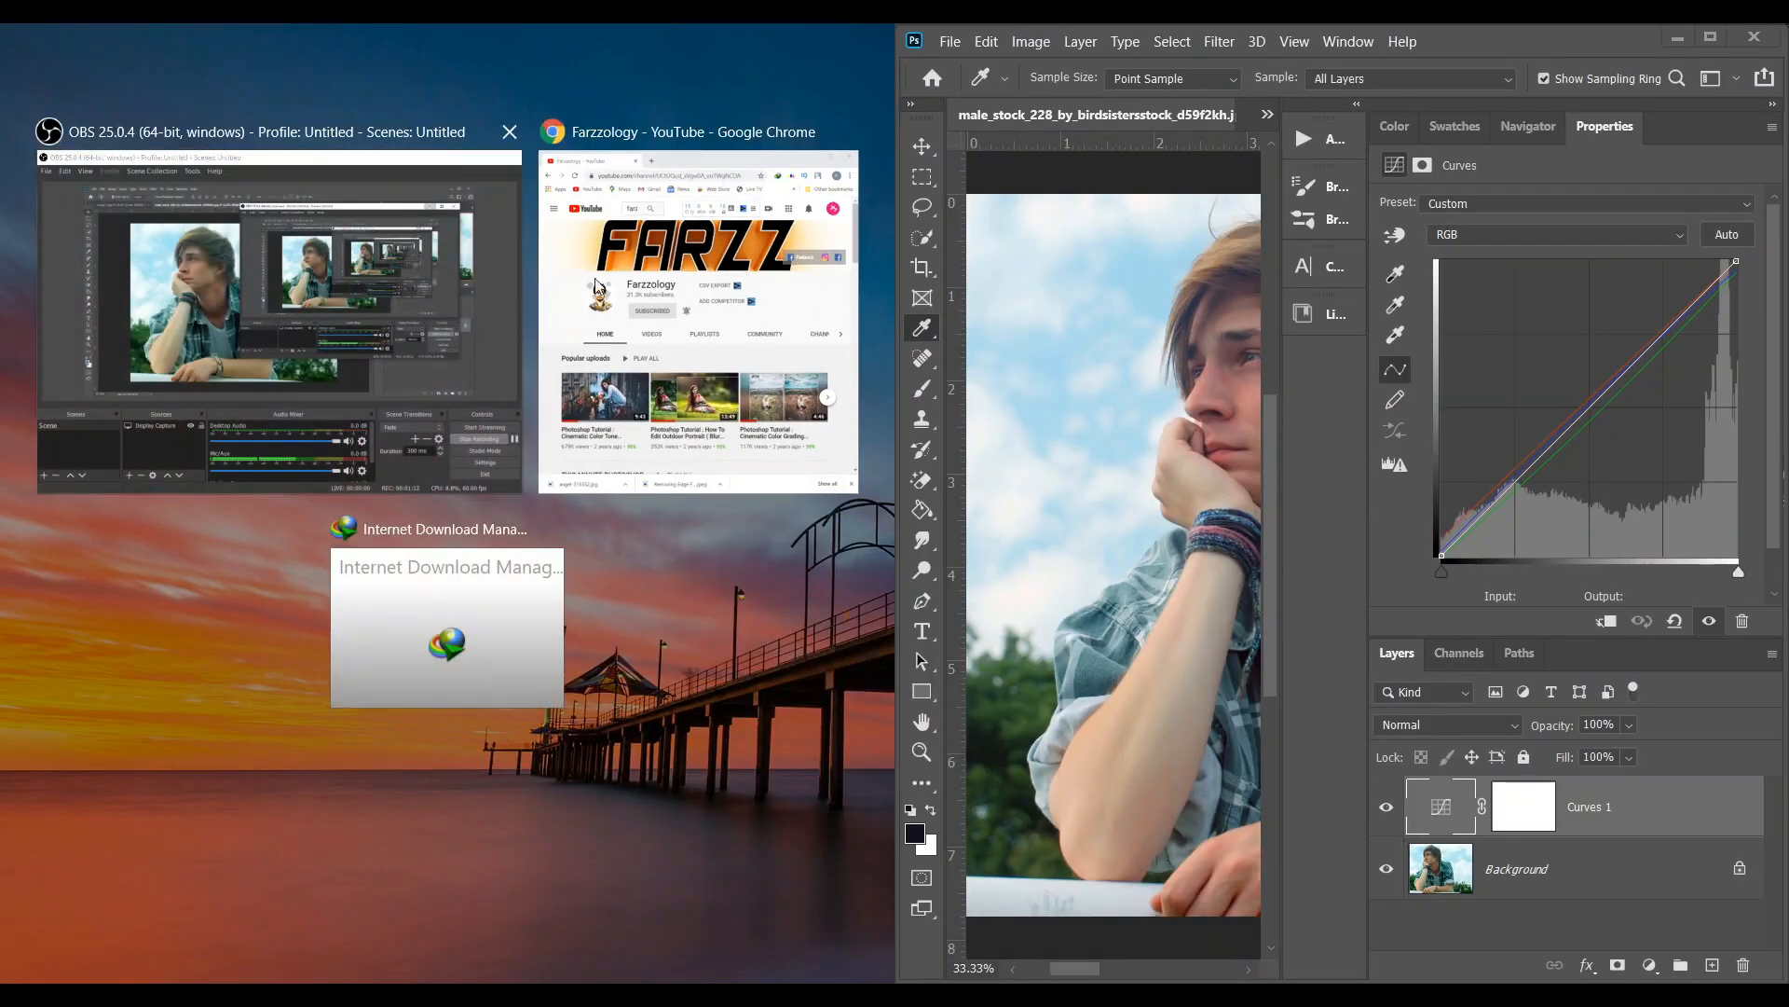
pyautogui.click(601, 289)
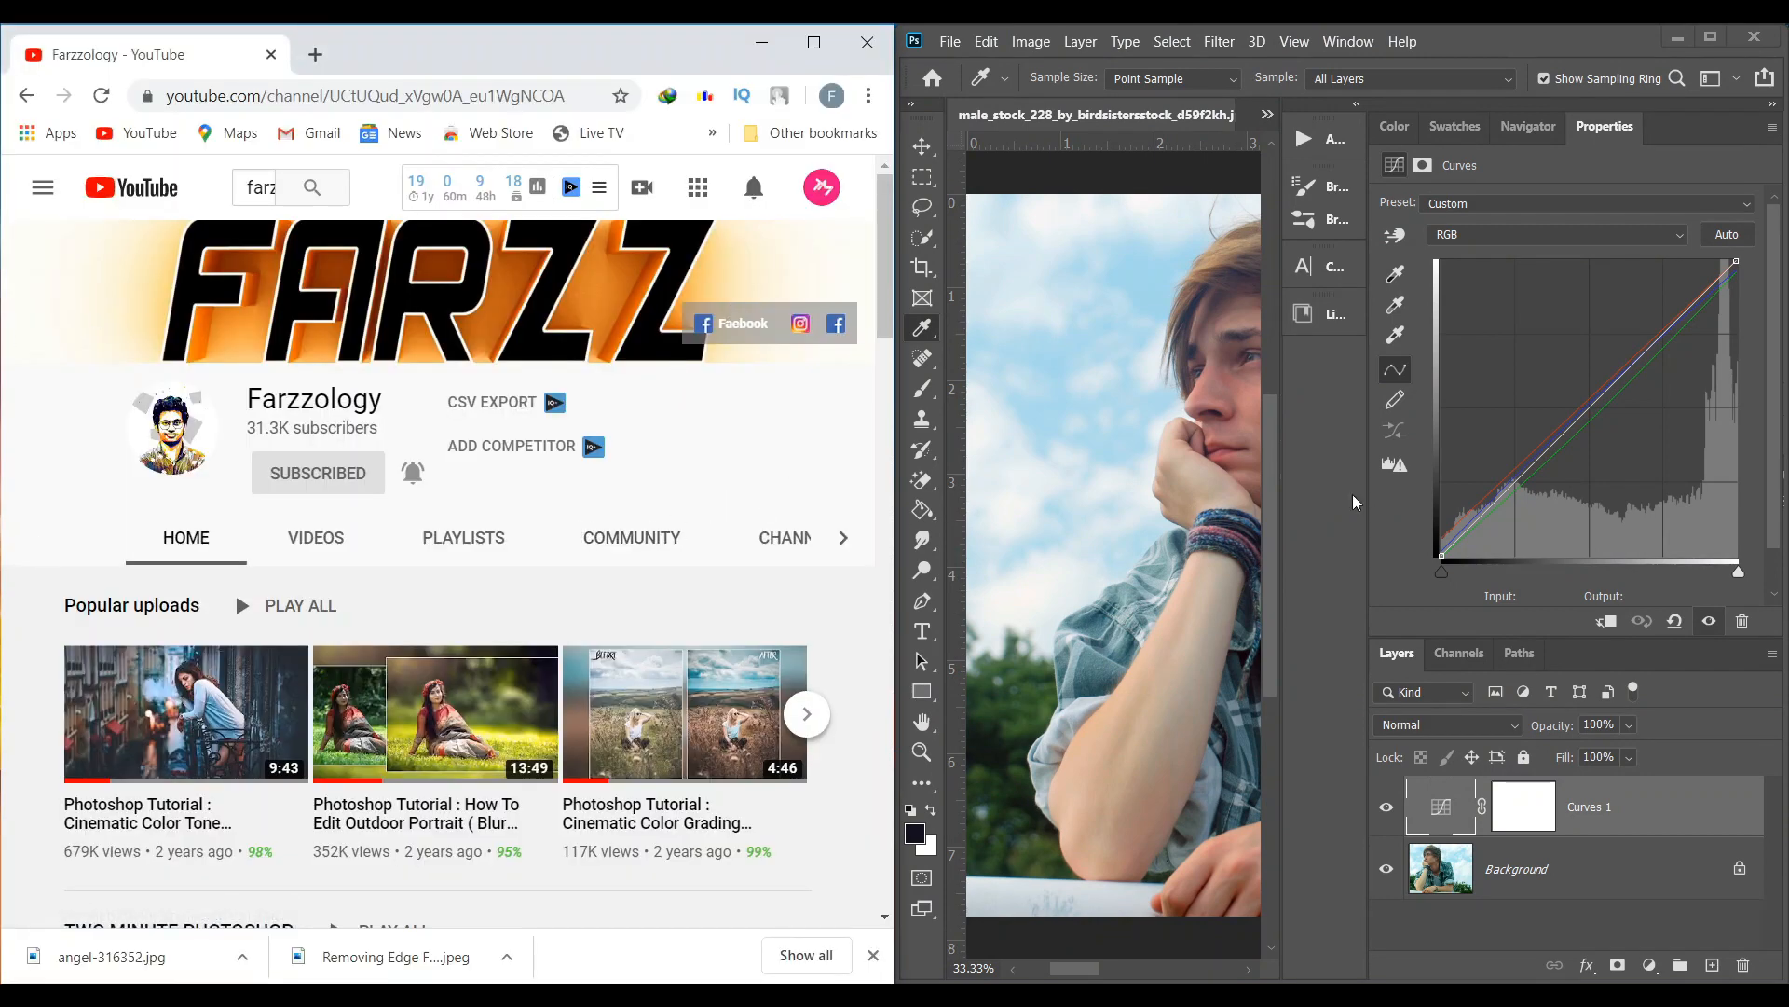
# Sample the orange of the YouTube channel banner in Chrome as the foreground color, starting the eyedropper sampling on the portrait
pyautogui.click(1100, 337)
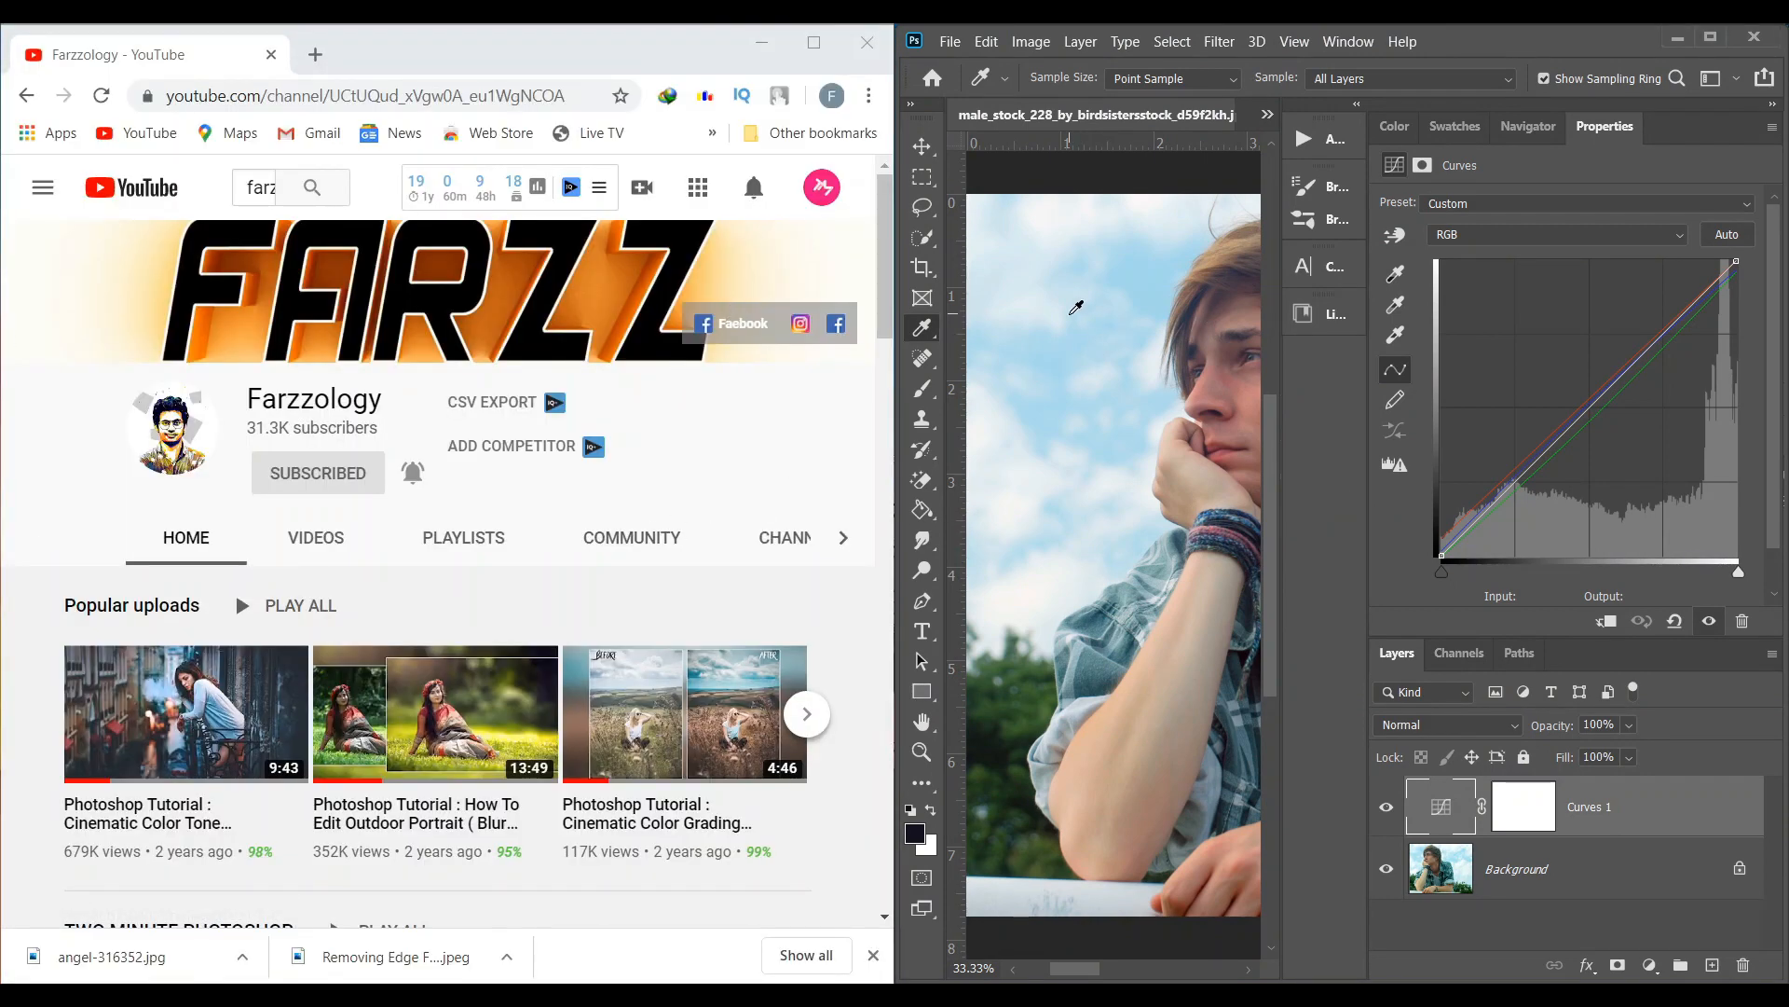
pyautogui.moveTo(1073, 309); pyautogui.dragTo(1042, 689)
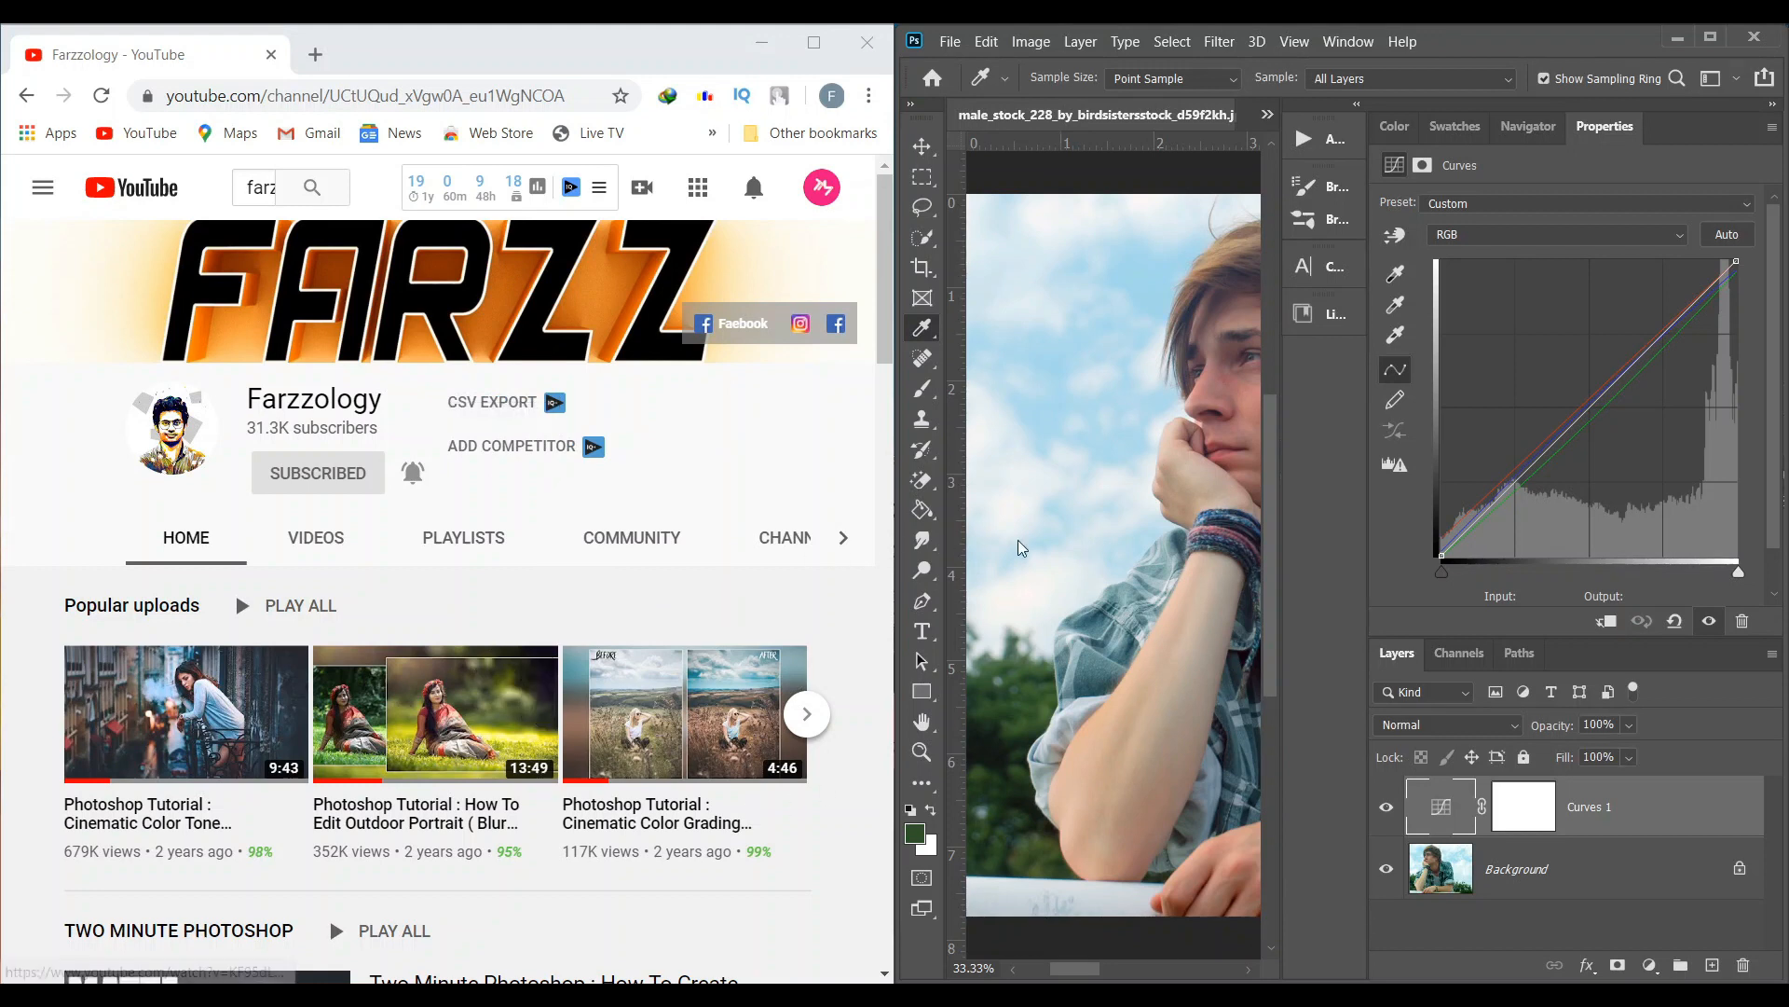
pyautogui.click(1118, 391)
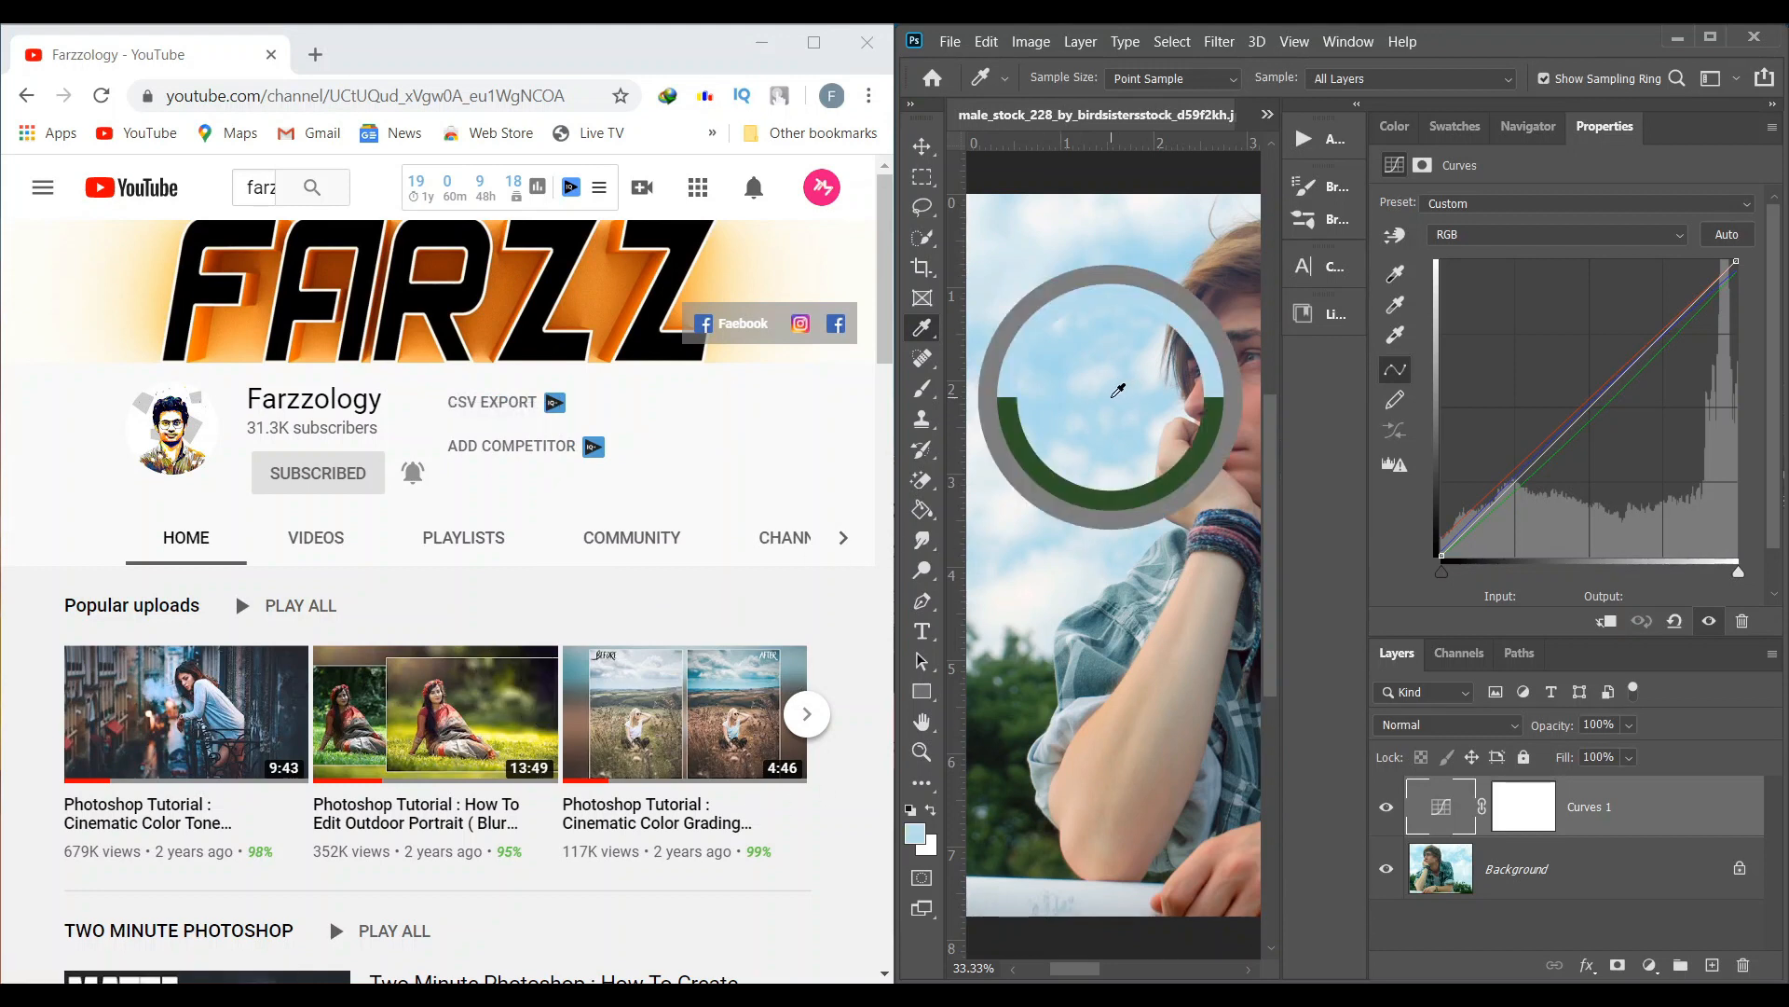
pyautogui.moveTo(1118, 390); pyautogui.dragTo(510, 284)
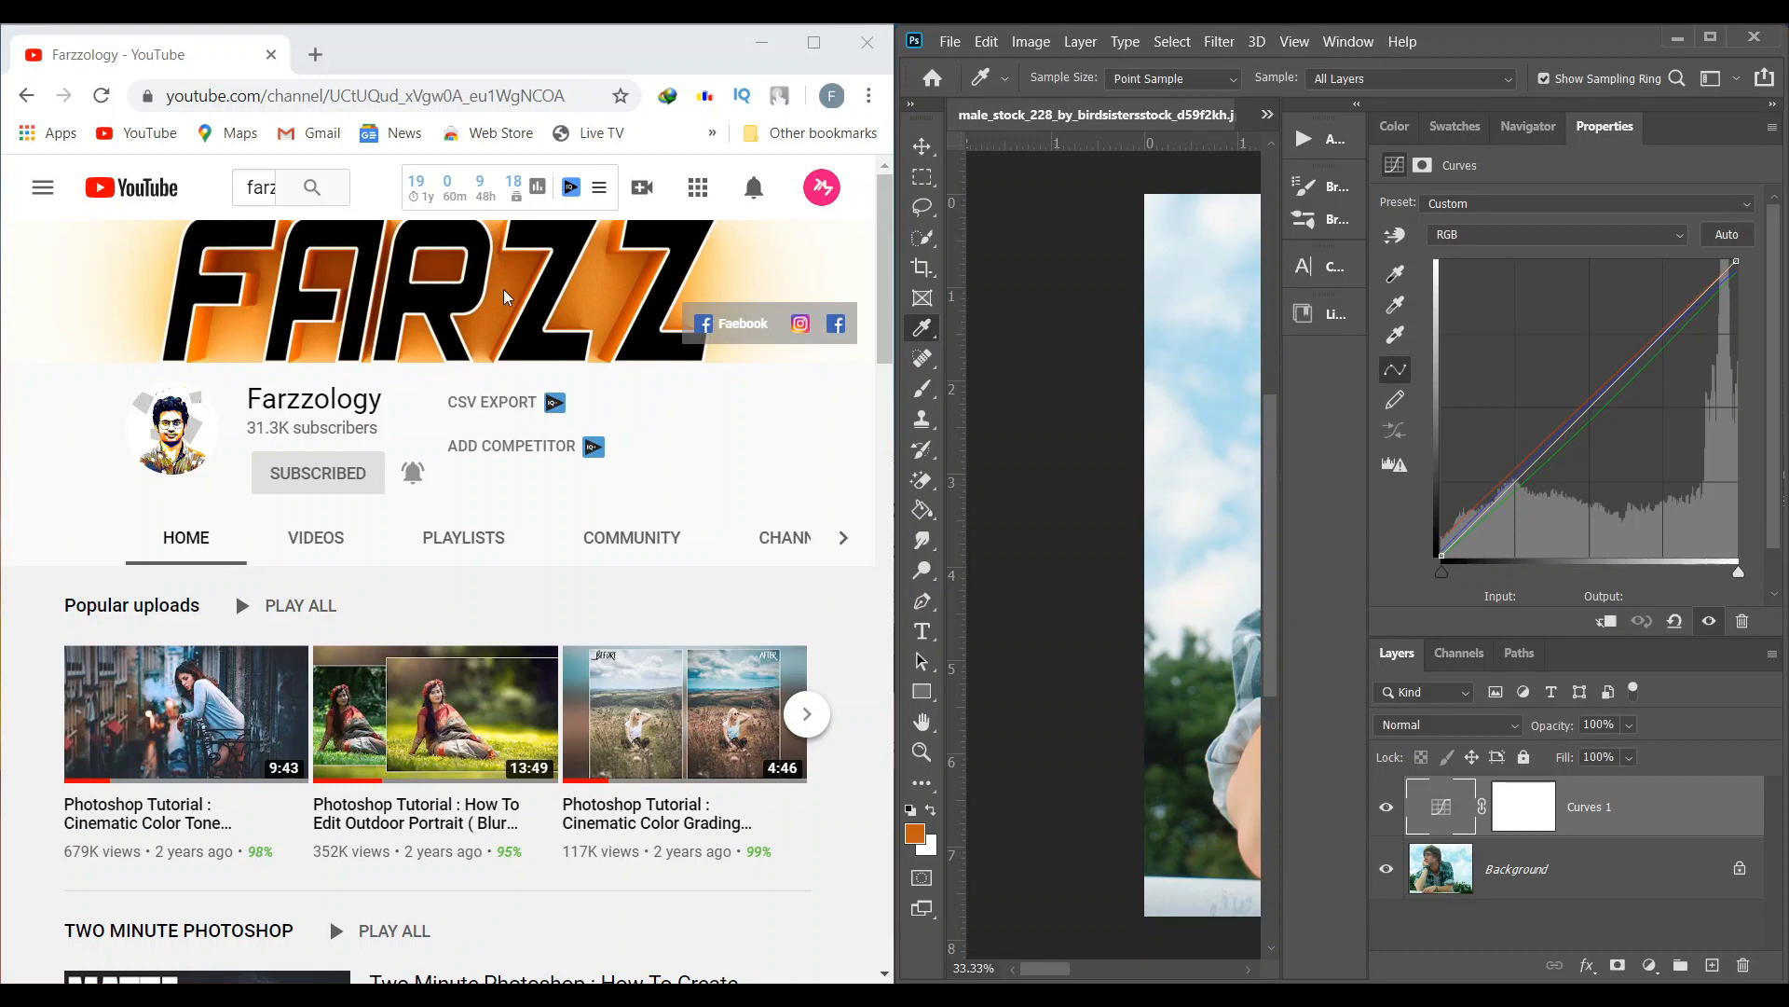
# Maximize Photoshop and add a linear Gradient Fill layer from the sampled orange to transparent, at a 90° angle and 100% scale
pyautogui.click(1712, 40)
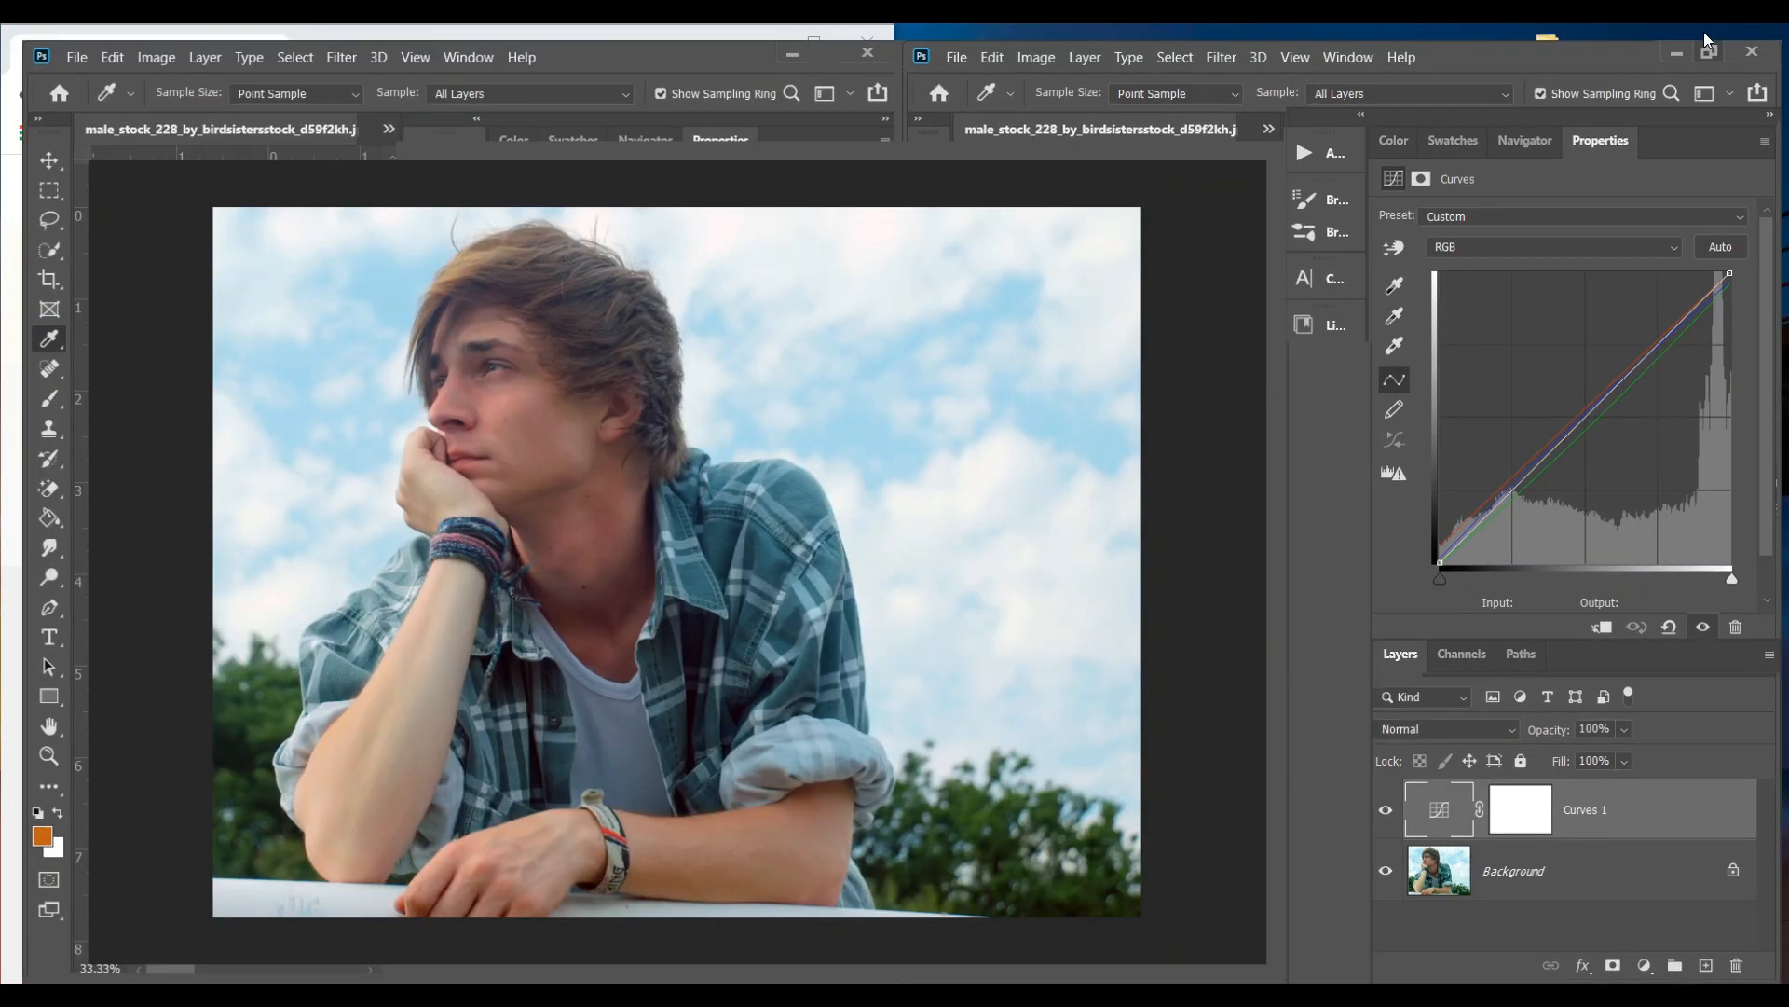
pyautogui.click(1654, 969)
pyautogui.click(1674, 574)
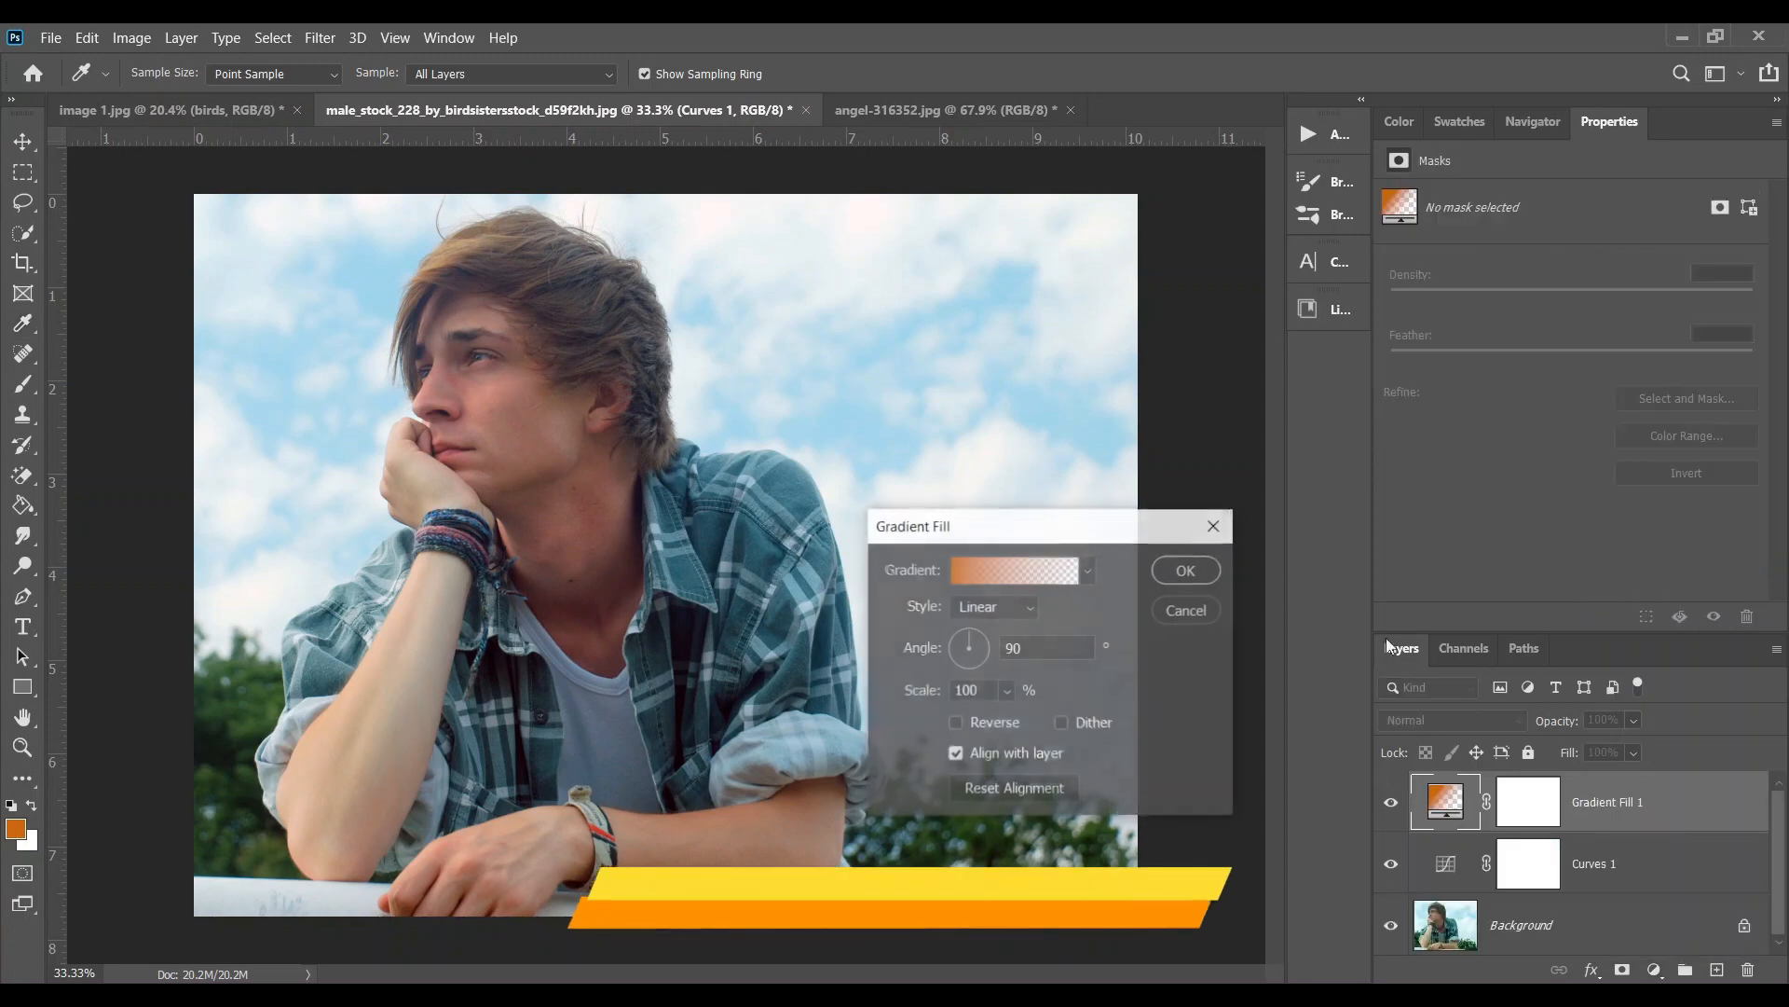
pyautogui.click(1202, 570)
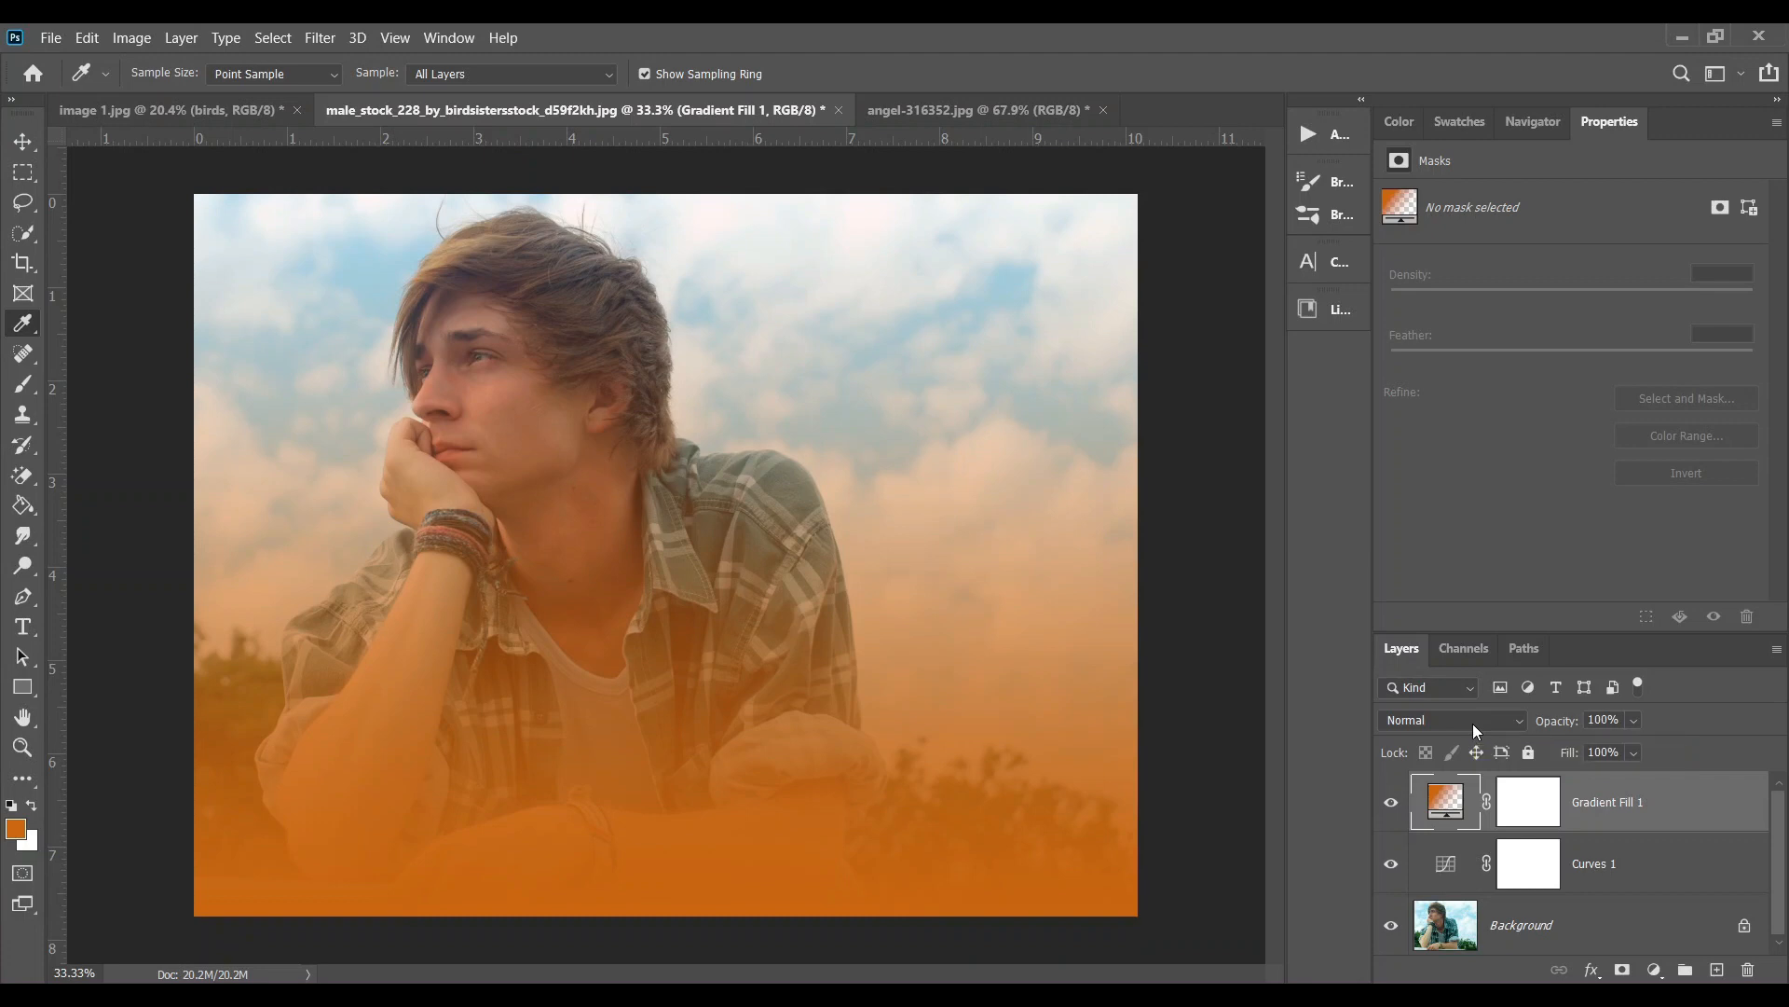
# Switch to image 1.jpg and zoom twice to the contents of the birds layer, fitting the whole image back on screen each time
pyautogui.click(179, 113)
pyautogui.press('v')
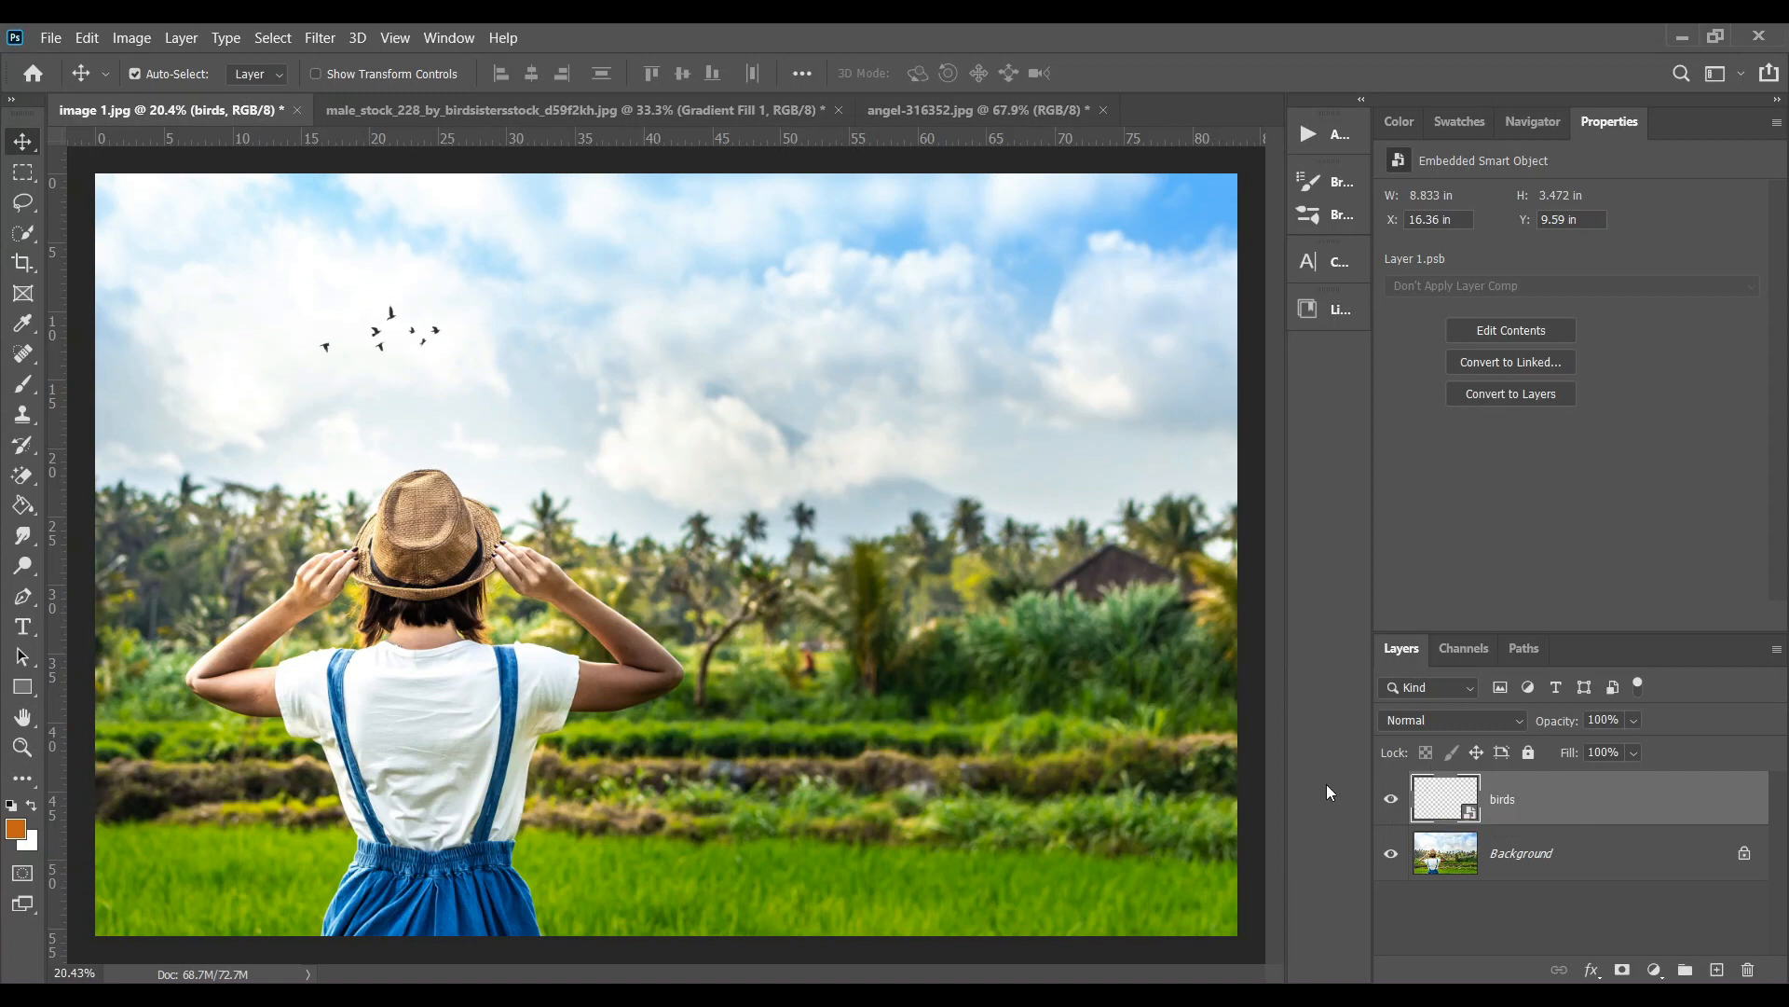
pyautogui.keyDown('alt'); pyautogui.click(1436, 802); pyautogui.keyUp('alt')
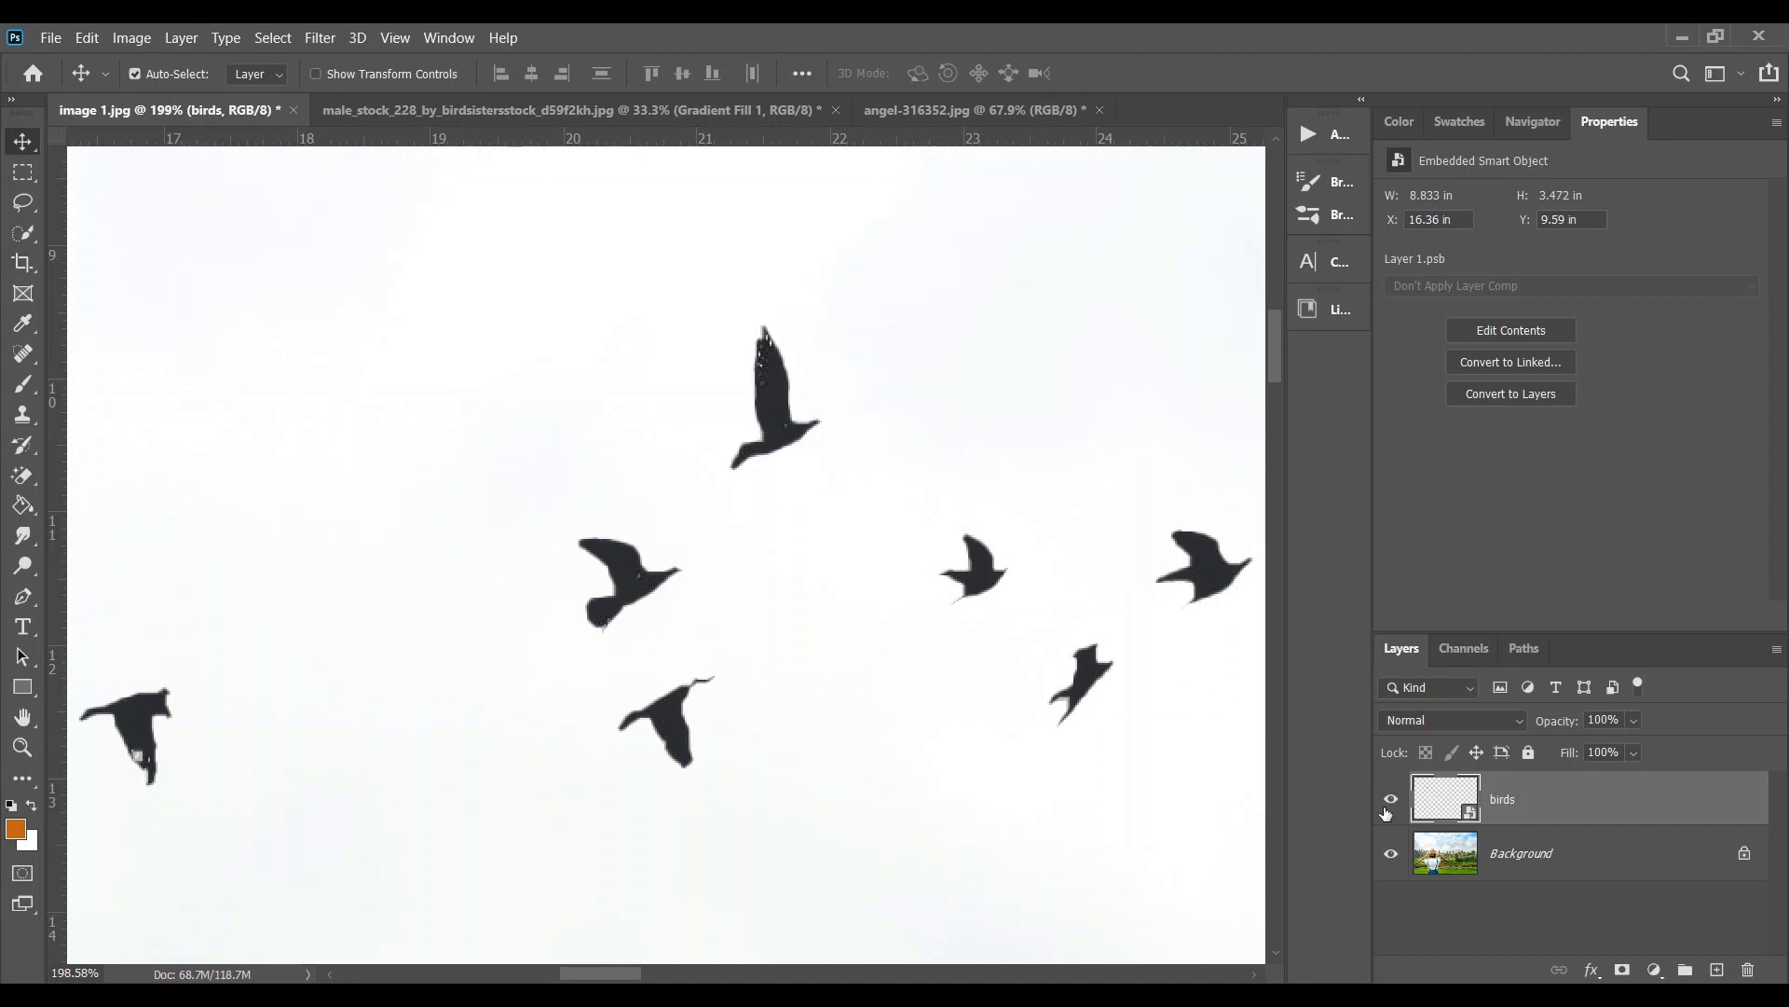
pyautogui.hotkey('ctrl', '0')
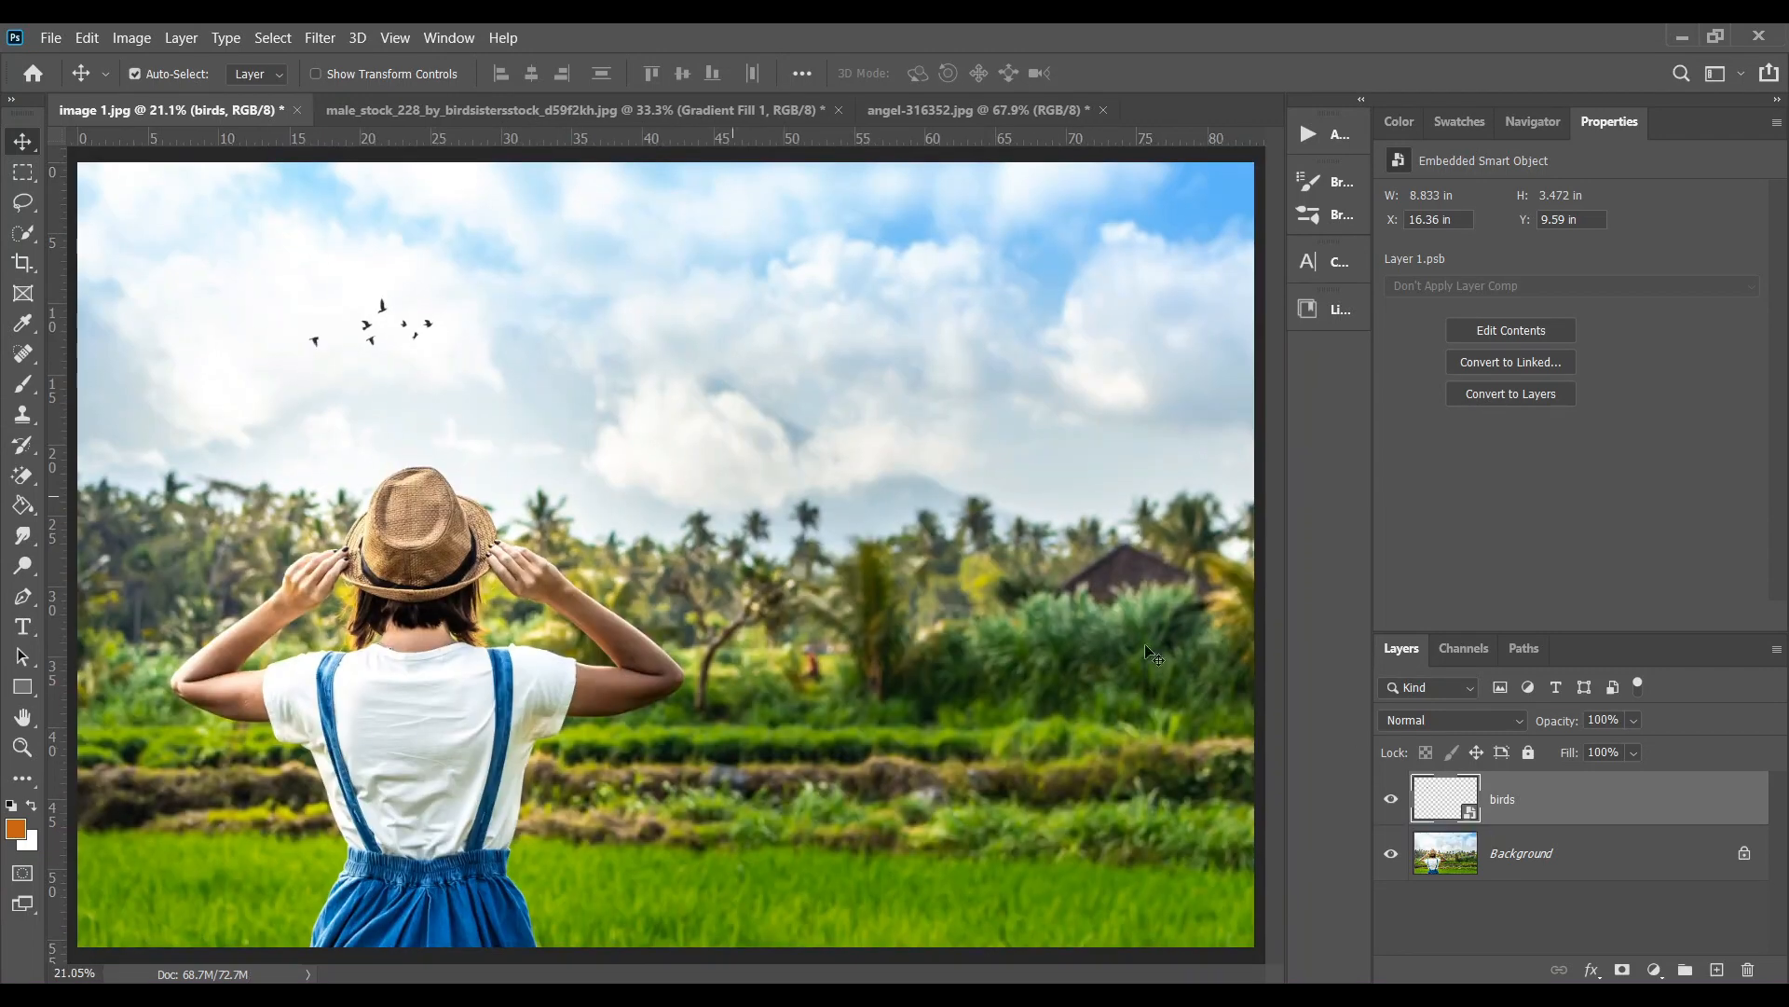
pyautogui.keyDown('alt'); pyautogui.click(1447, 803); pyautogui.keyUp('alt')
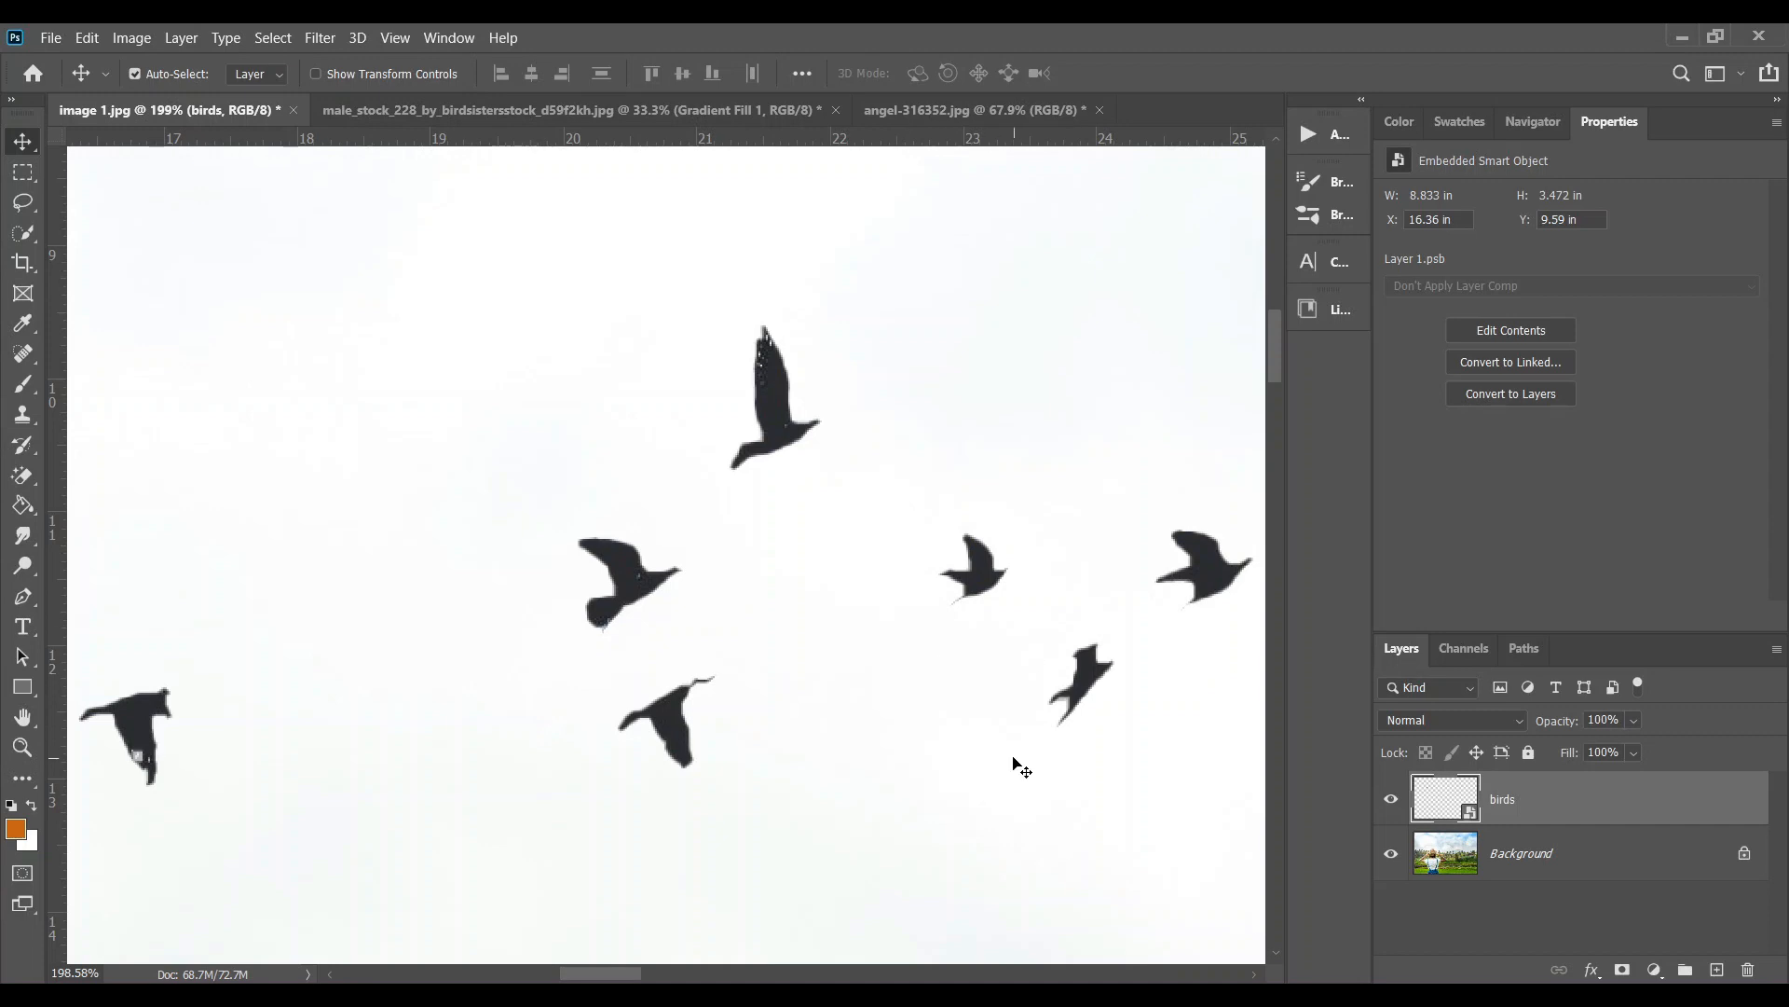
pyautogui.hotkey('ctrl', '0')
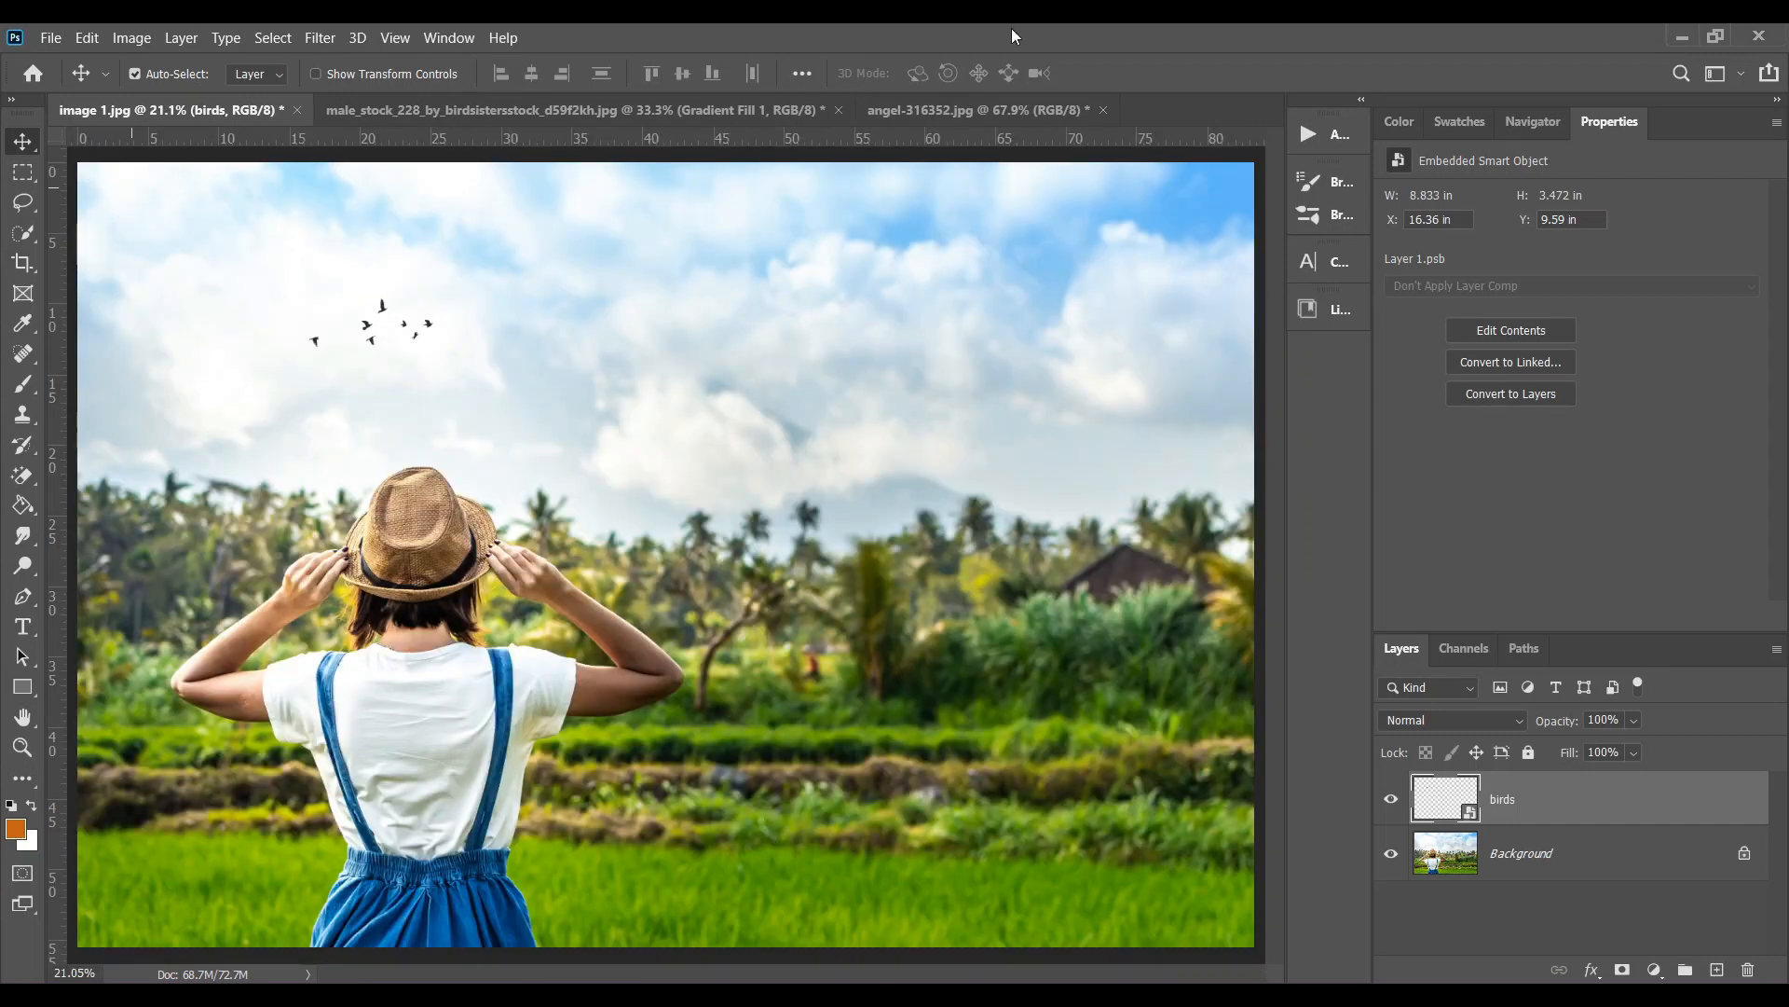
# In angel-316352.jpg, unlock the Background layer and run the Remove Background quick action on the statue
pyautogui.click(973, 111)
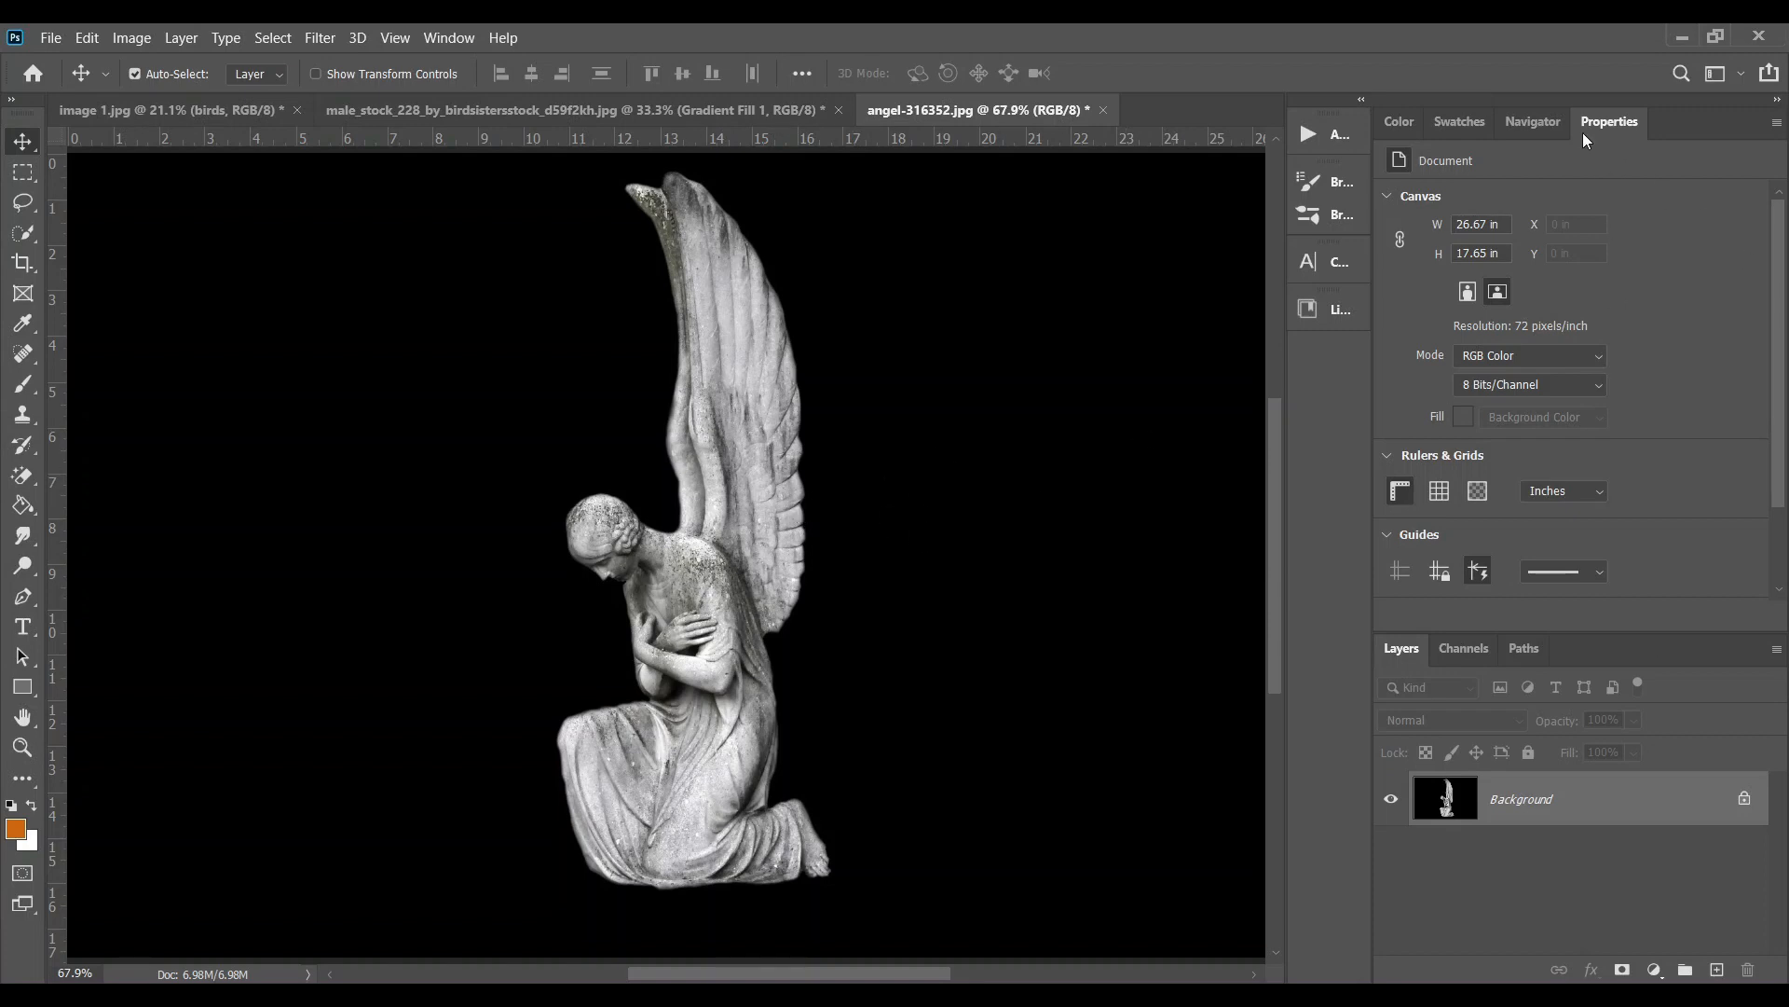
pyautogui.scroll(-3, 1730, 336)
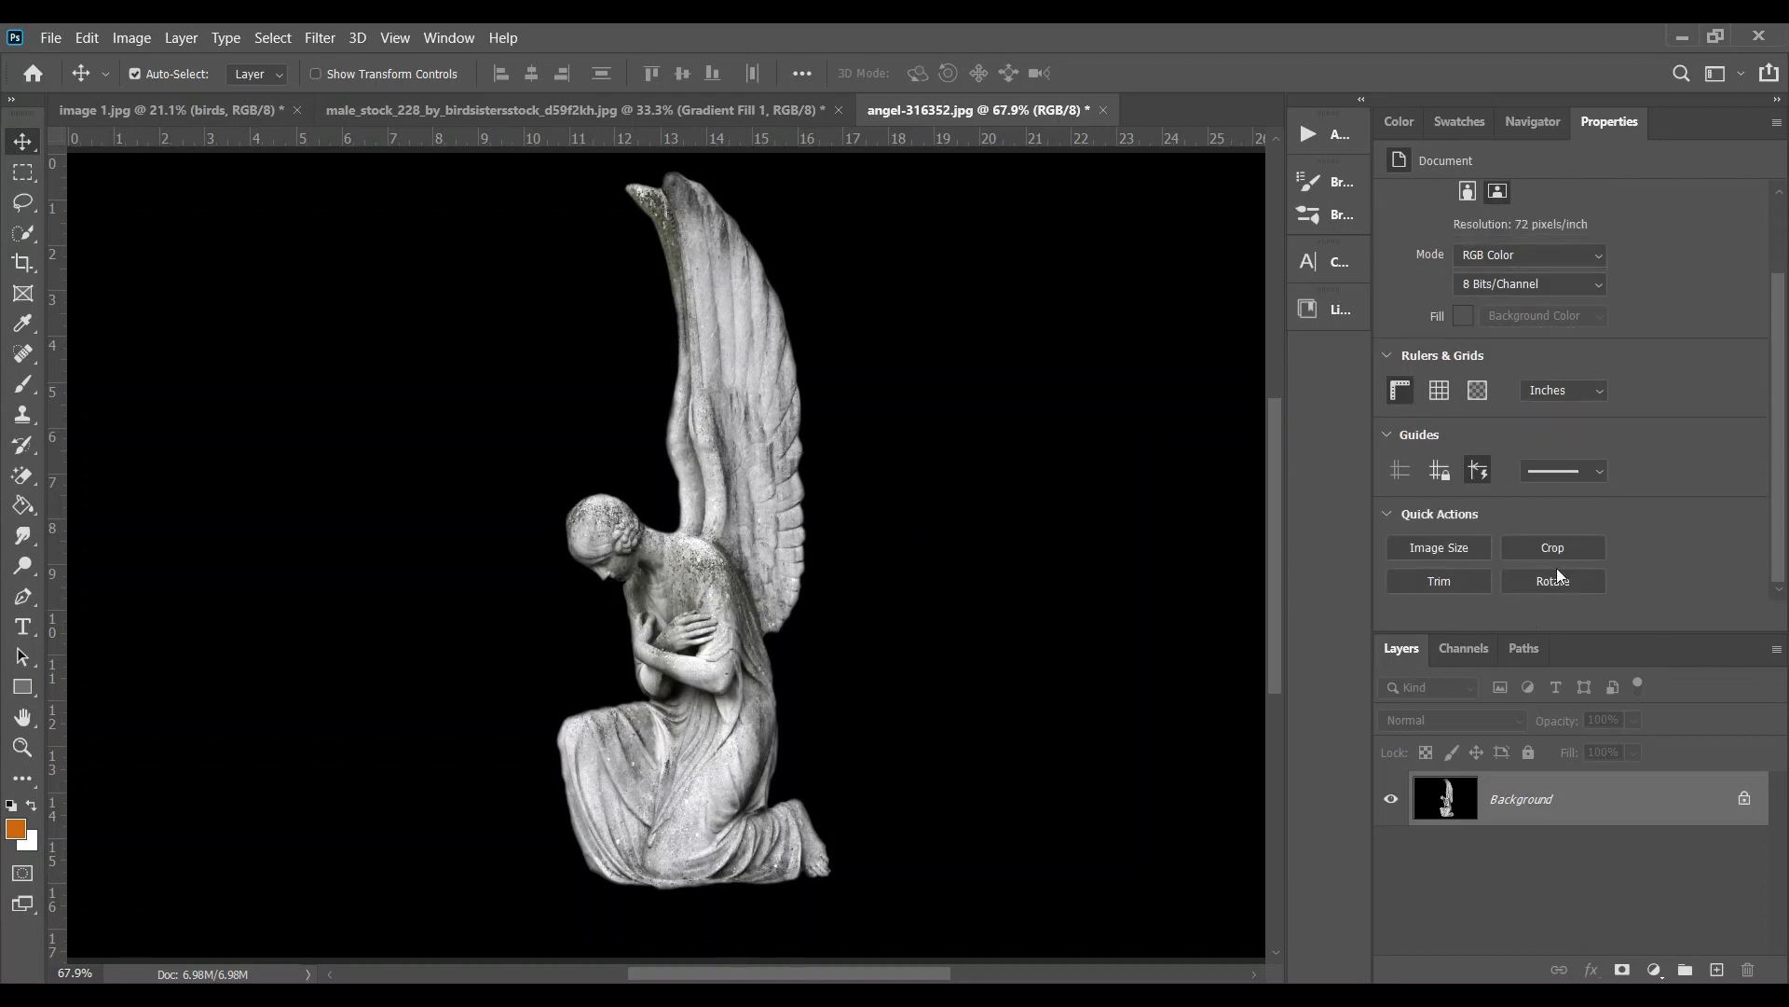
pyautogui.click(1743, 799)
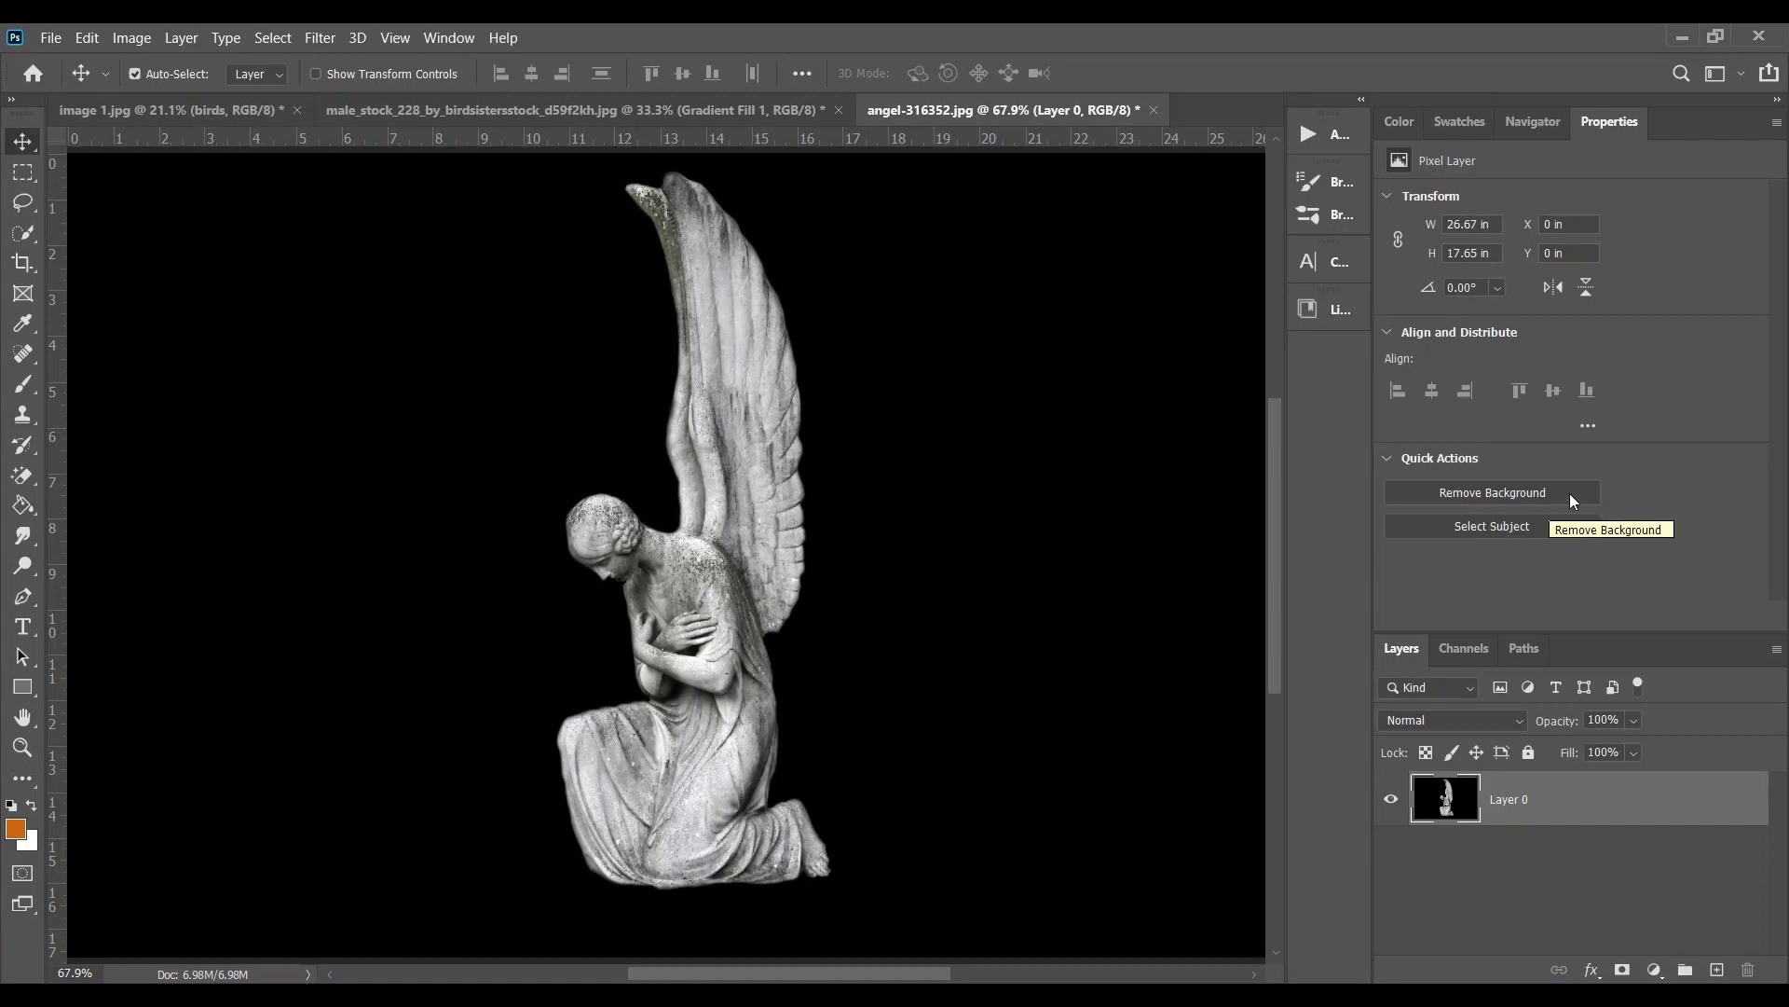
pyautogui.scroll(-2, 788, 483)
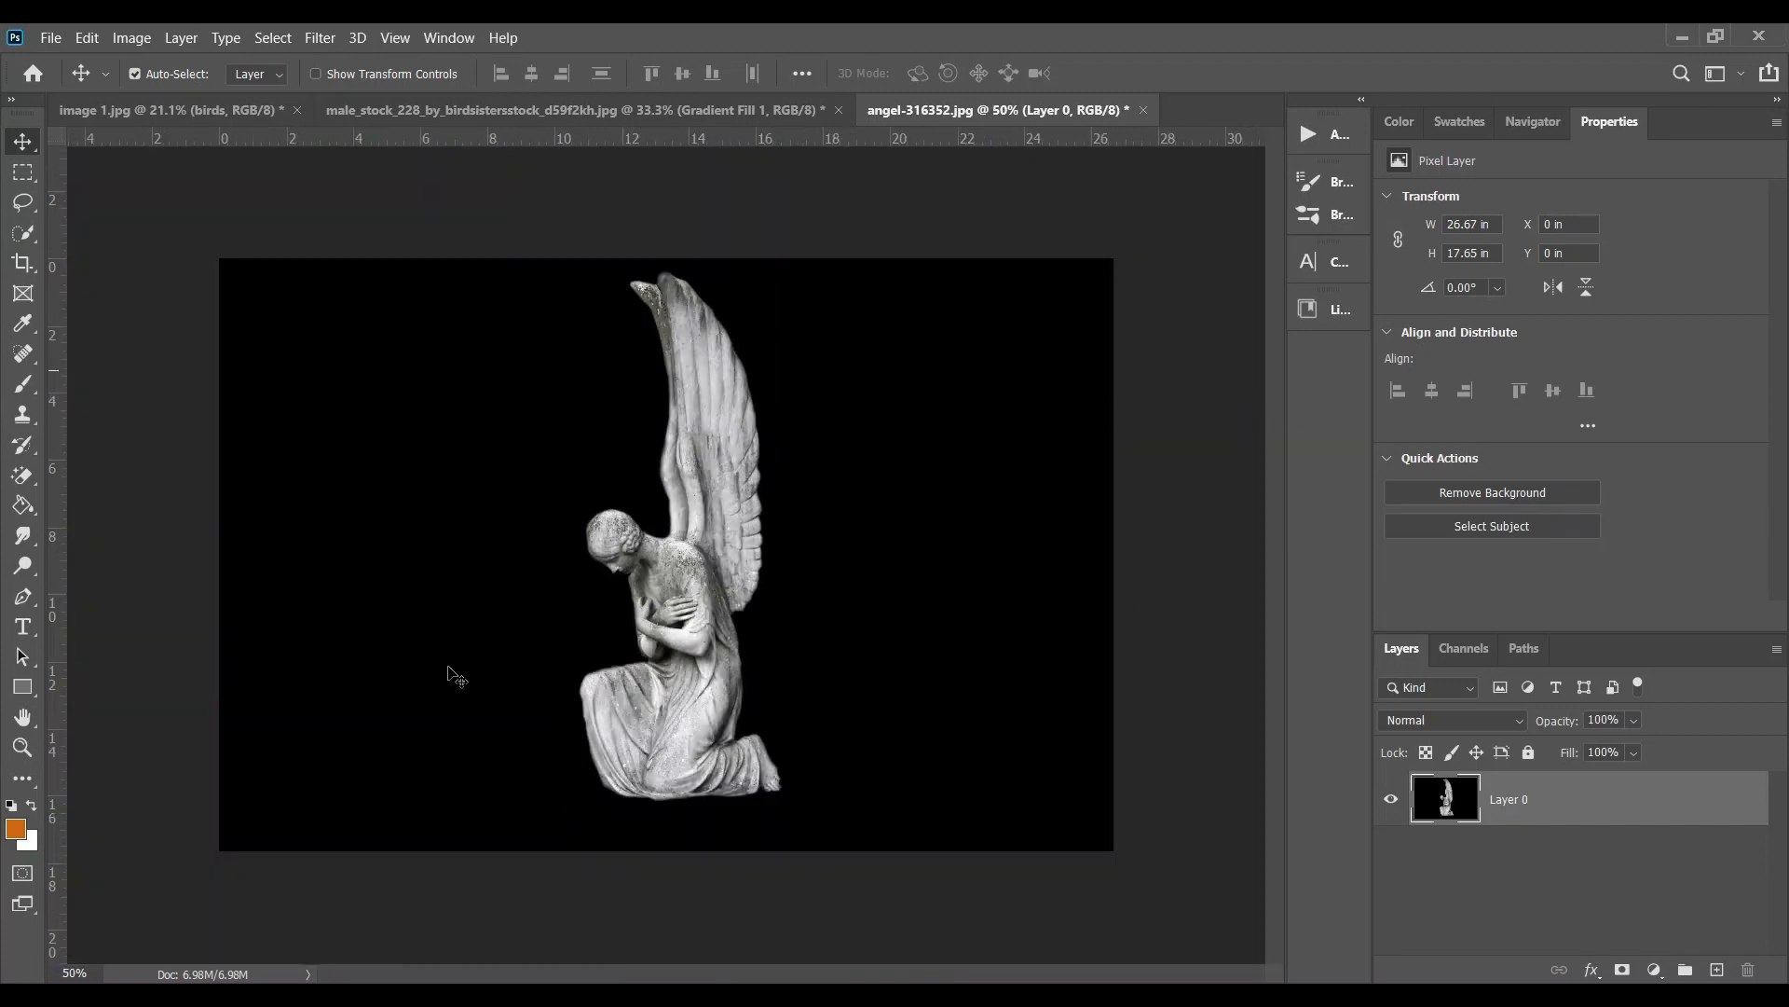
pyautogui.click(1529, 495)
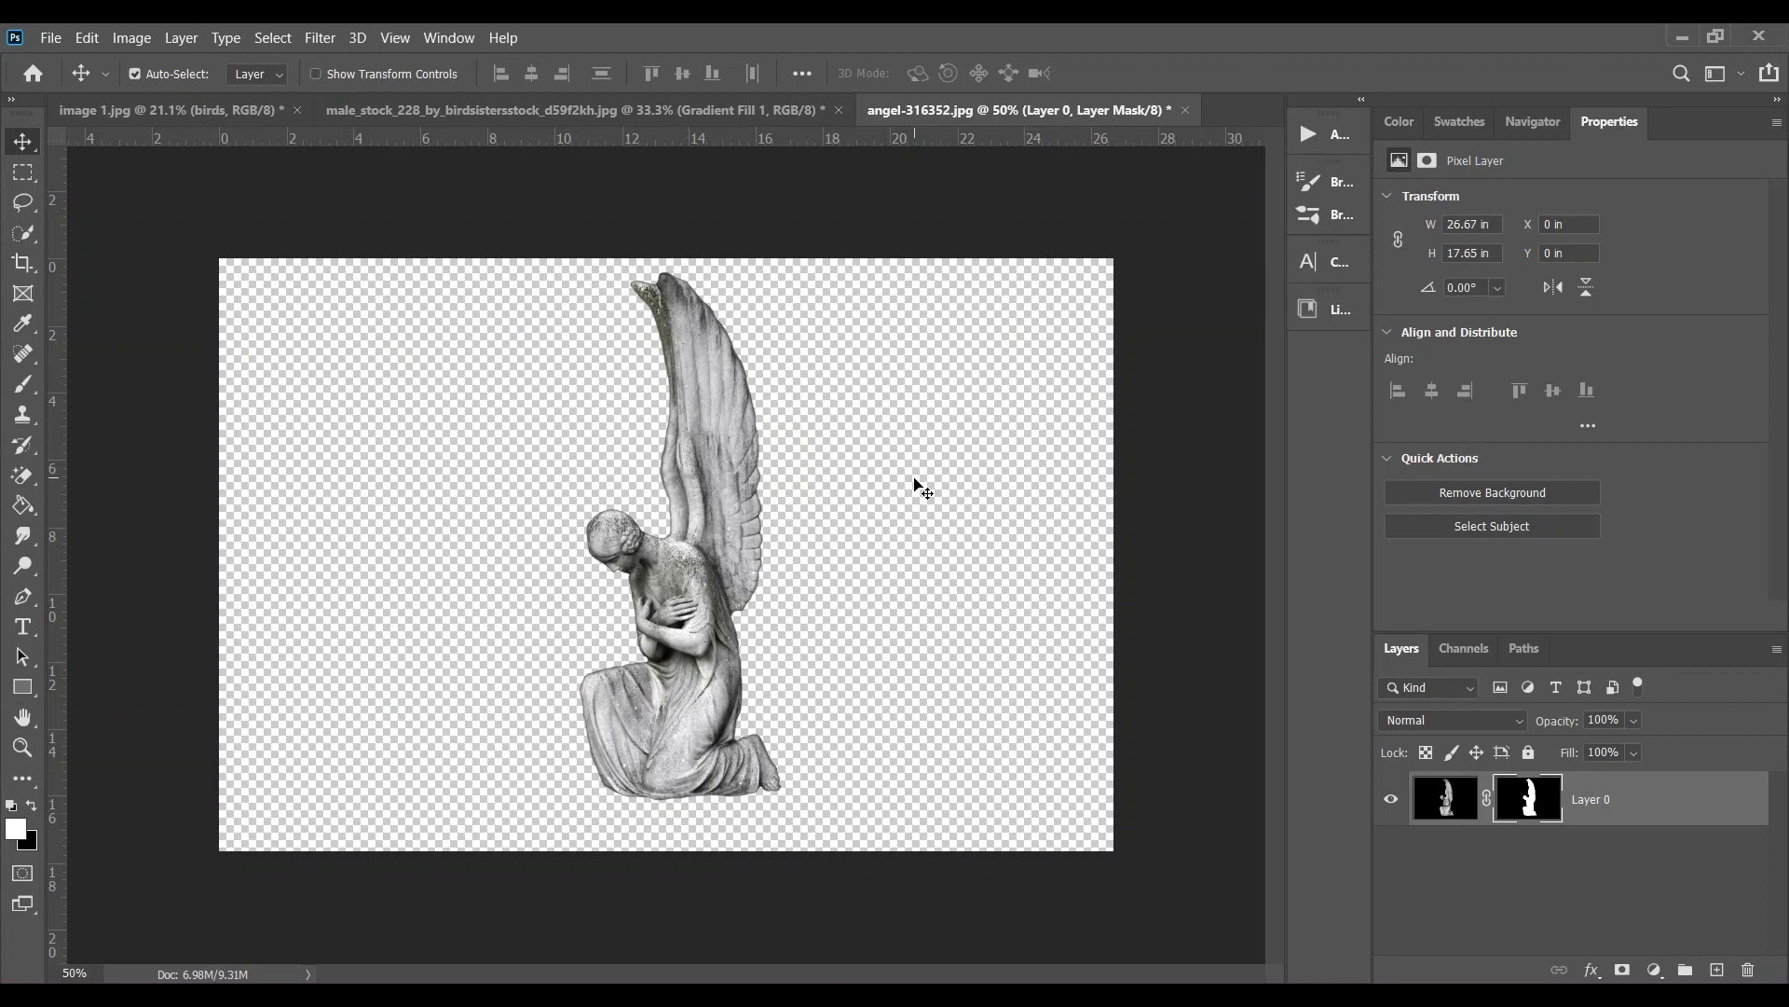
# Add a white Solid Color fill layer and place it beneath the statue layer
pyautogui.hotkey('ctrl', '1')
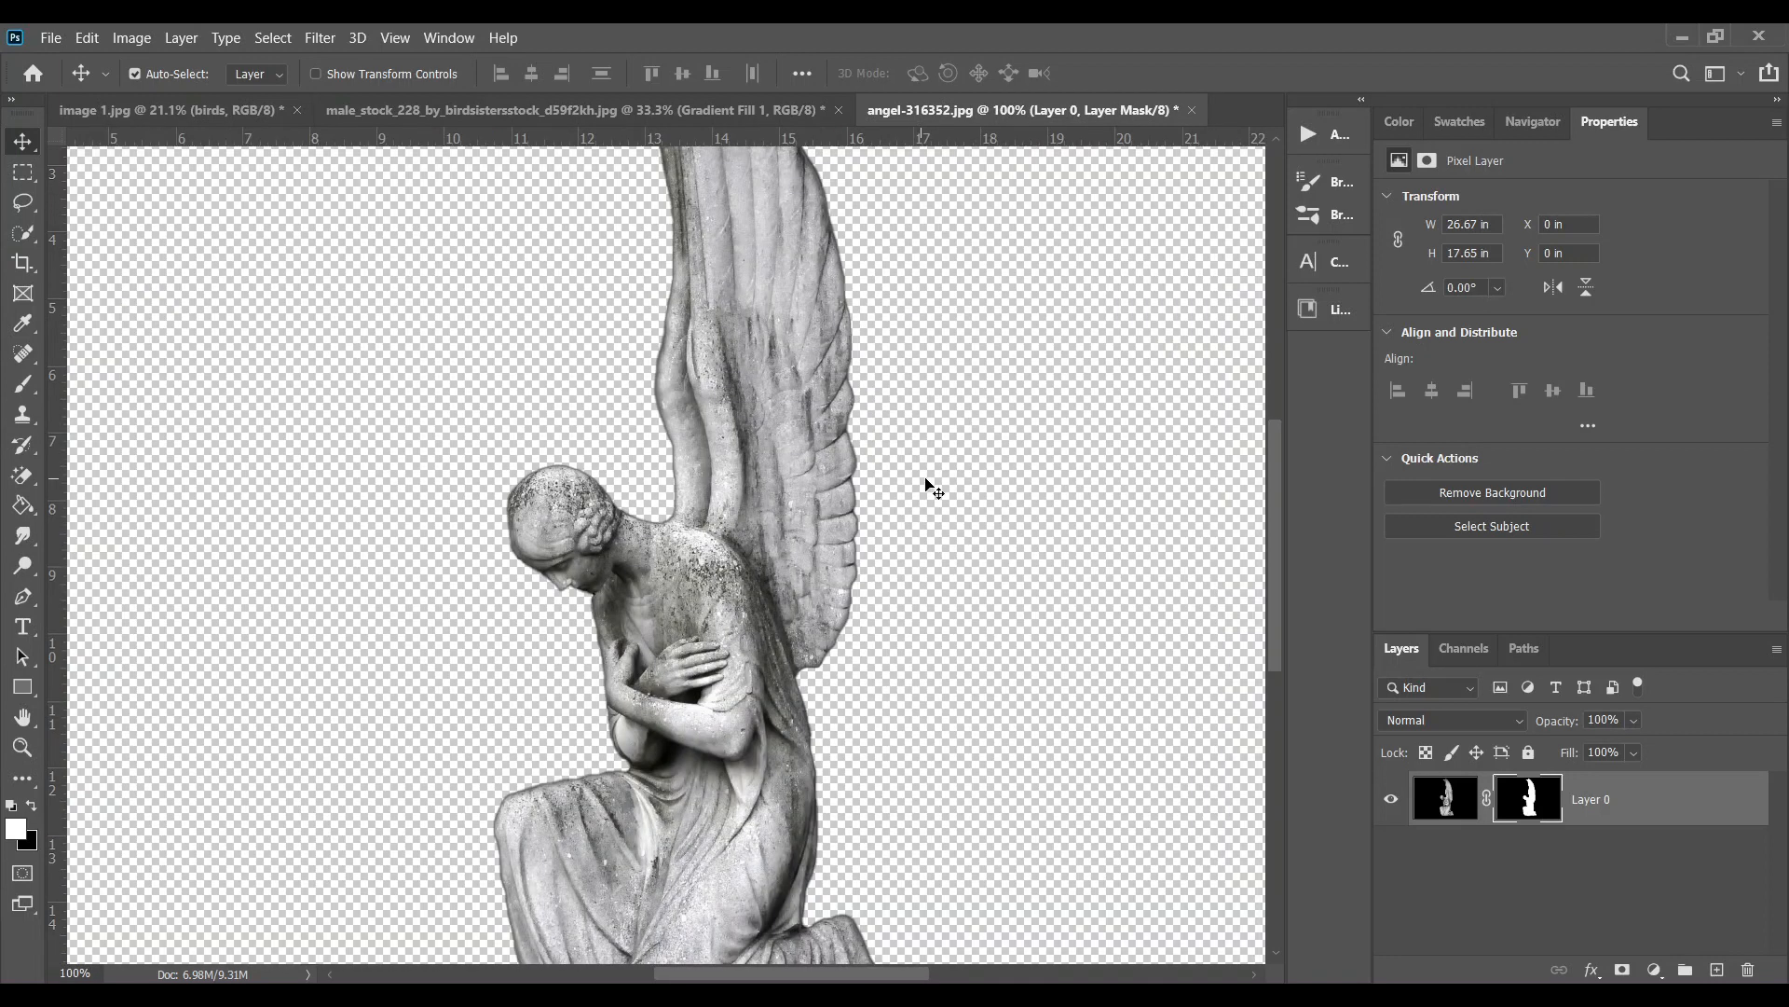
pyautogui.click(1608, 785)
pyautogui.click(1654, 969)
pyautogui.click(727, 393)
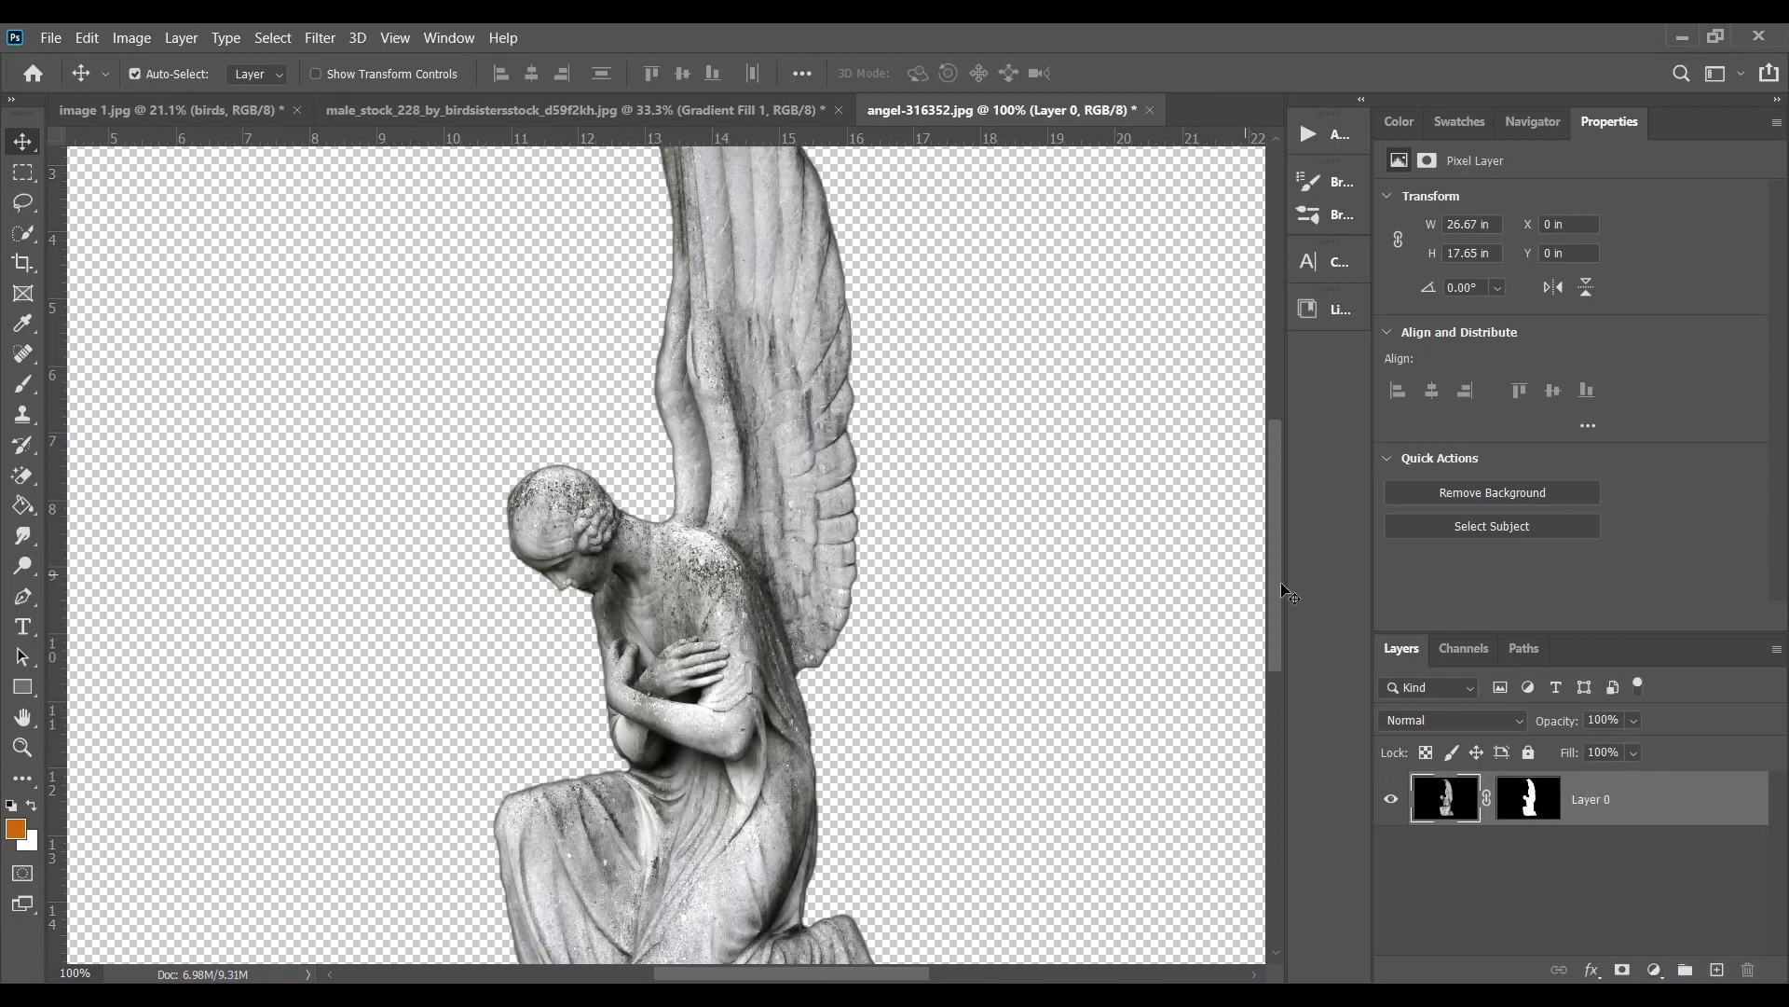
pyautogui.click(1654, 969)
pyautogui.click(1655, 571)
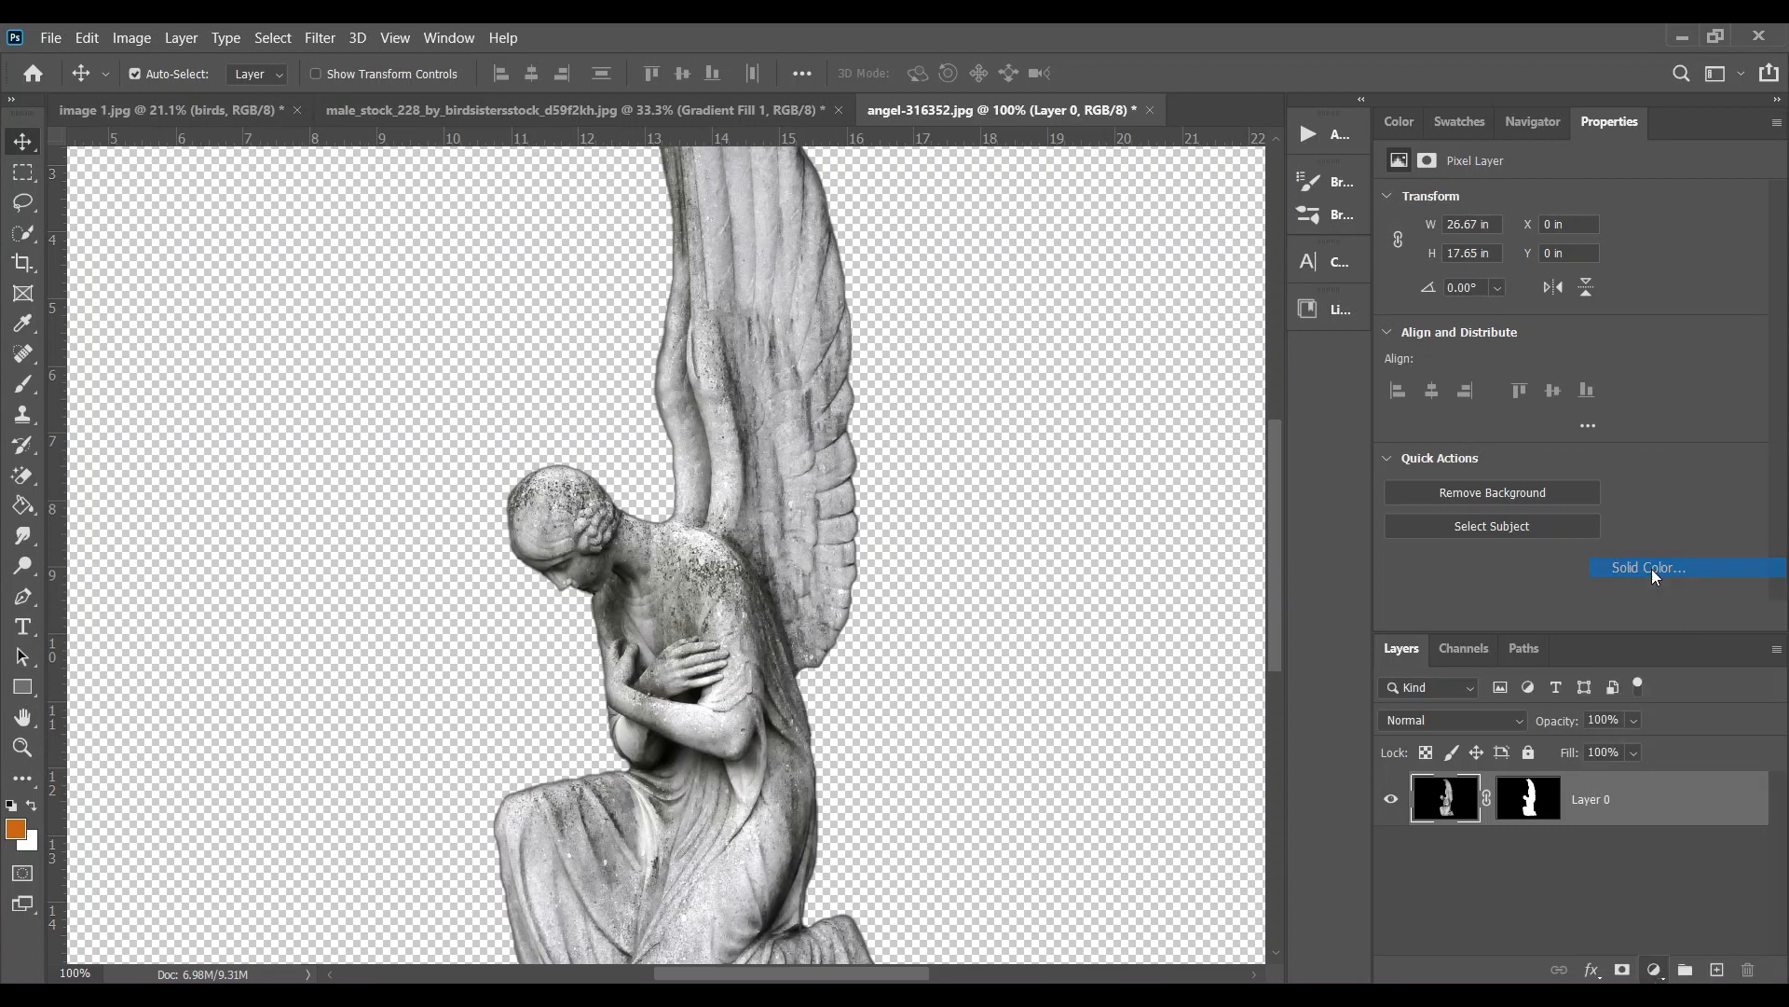
pyautogui.moveTo(994, 535); pyautogui.dragTo(686, 379)
pyautogui.click(1301, 409)
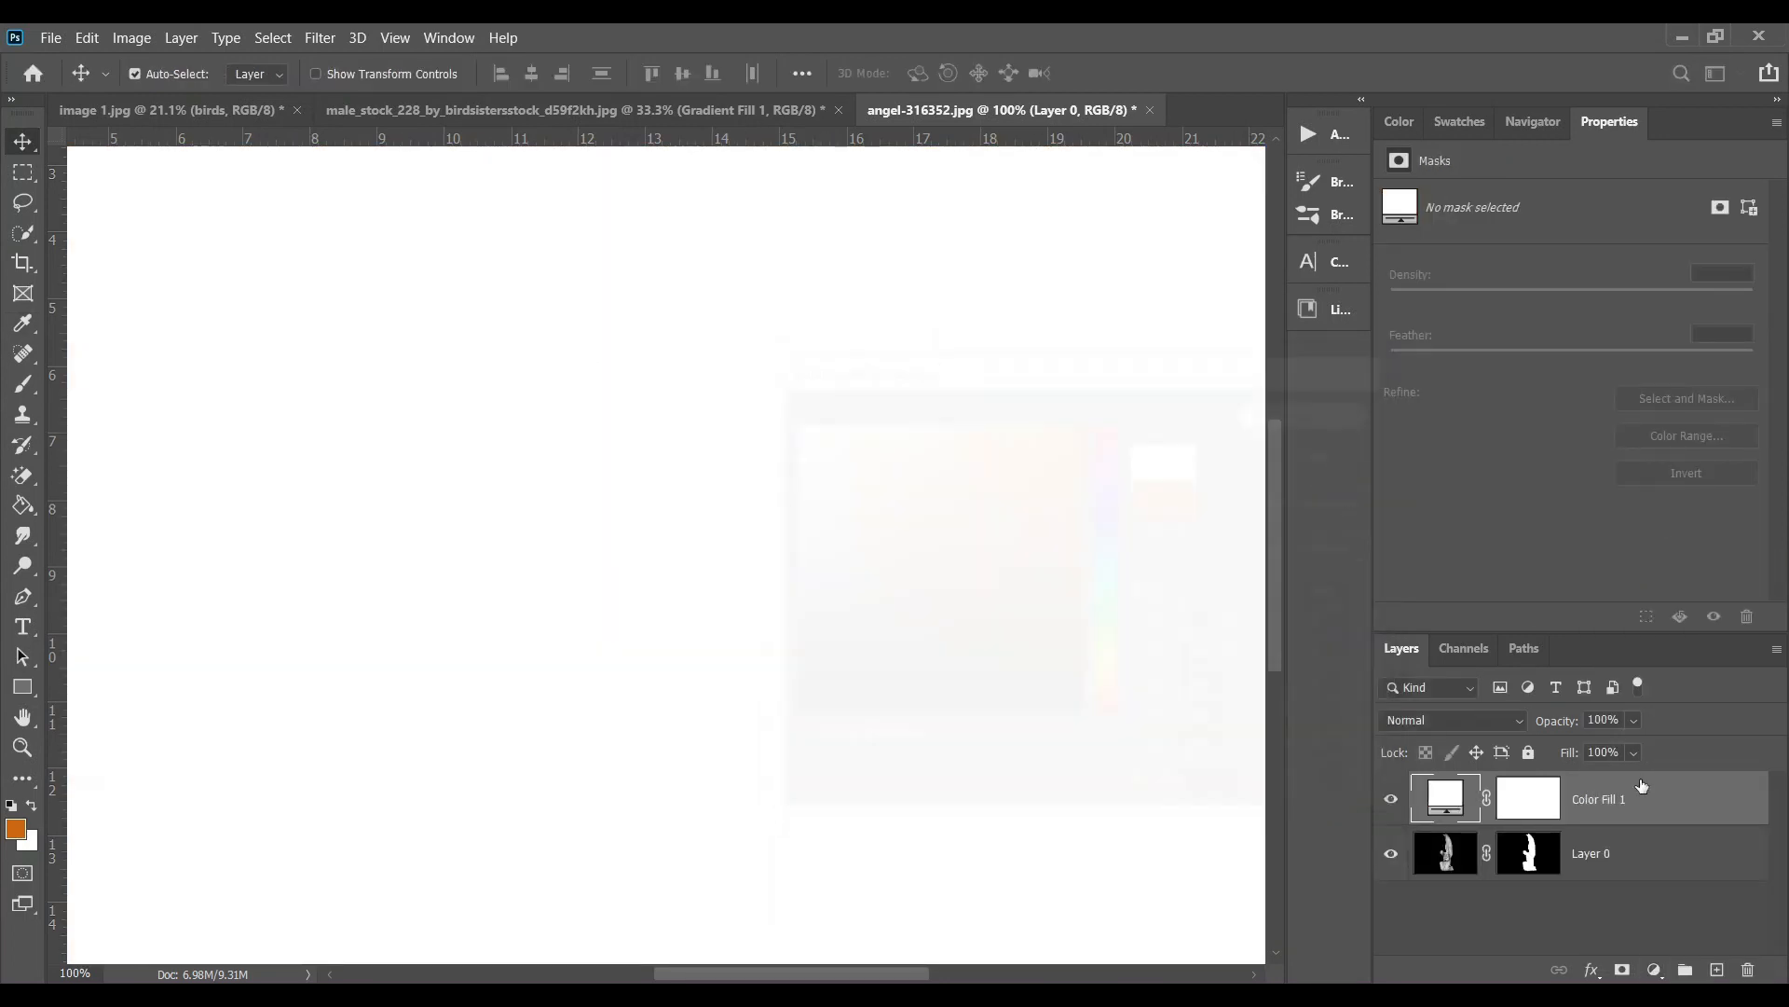
pyautogui.moveTo(1642, 786); pyautogui.dragTo(1631, 872)
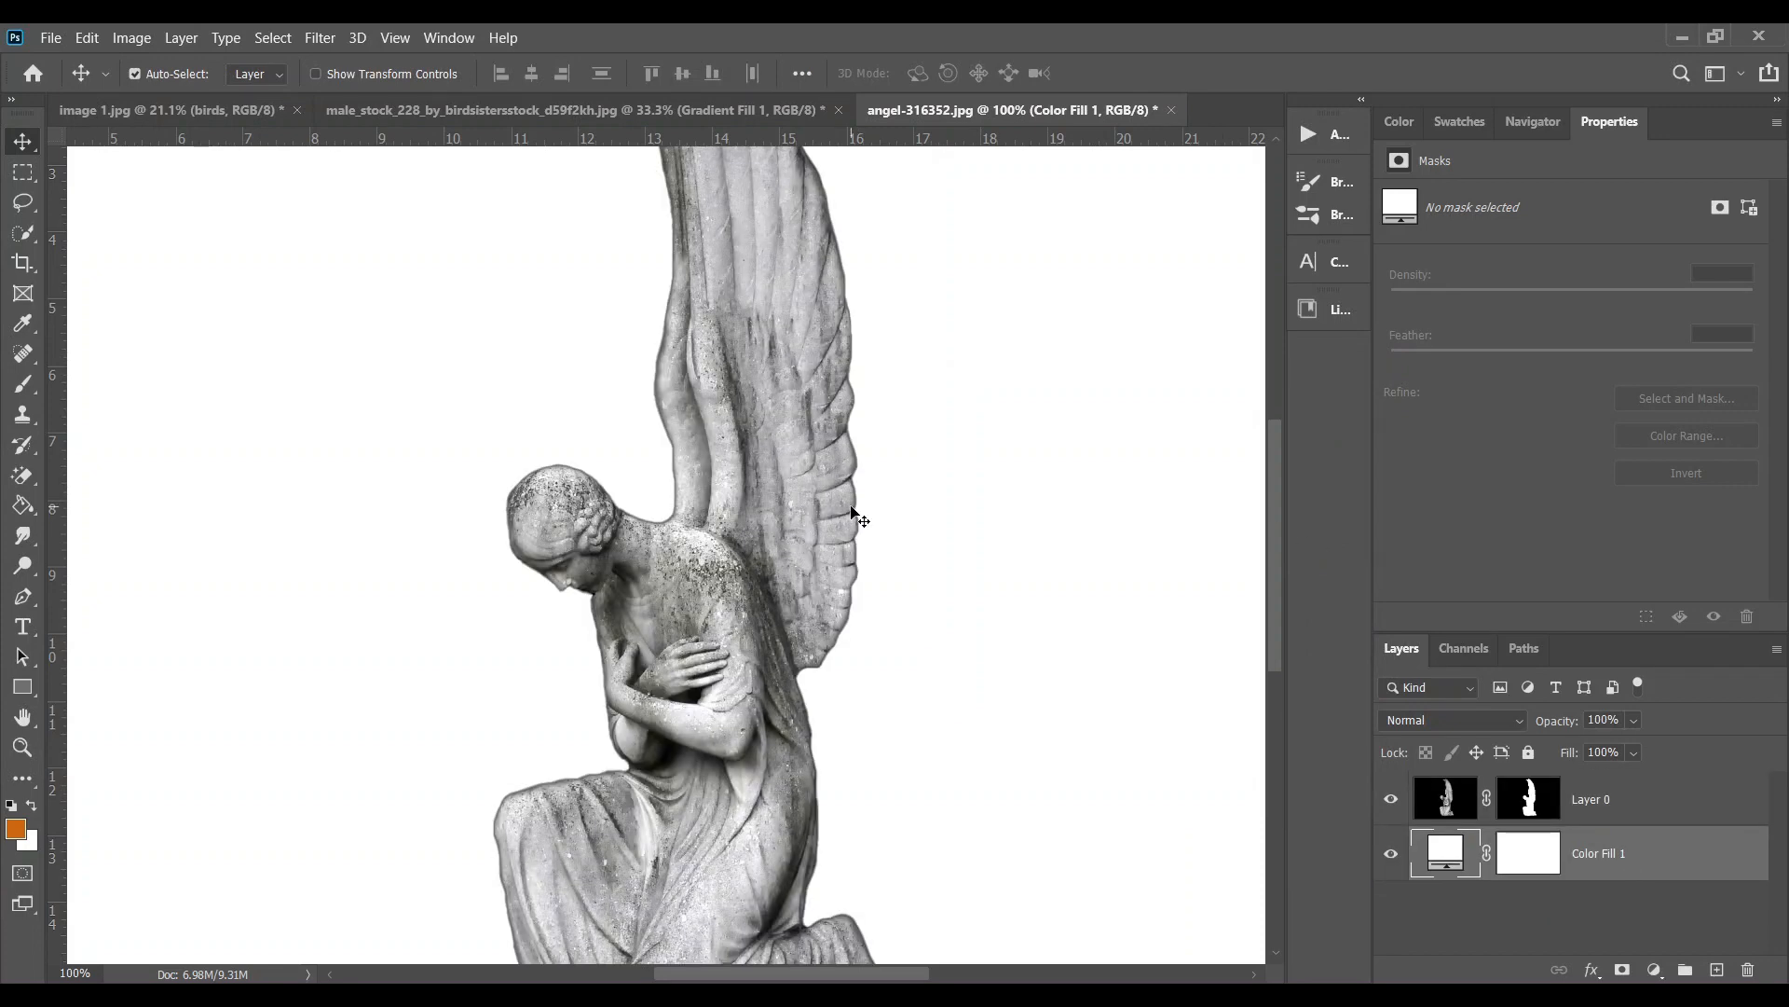
# Examine the statue's cut-out edges along the wing, arms and head at 200% zoom
pyautogui.hotkey('ctrl', '+')
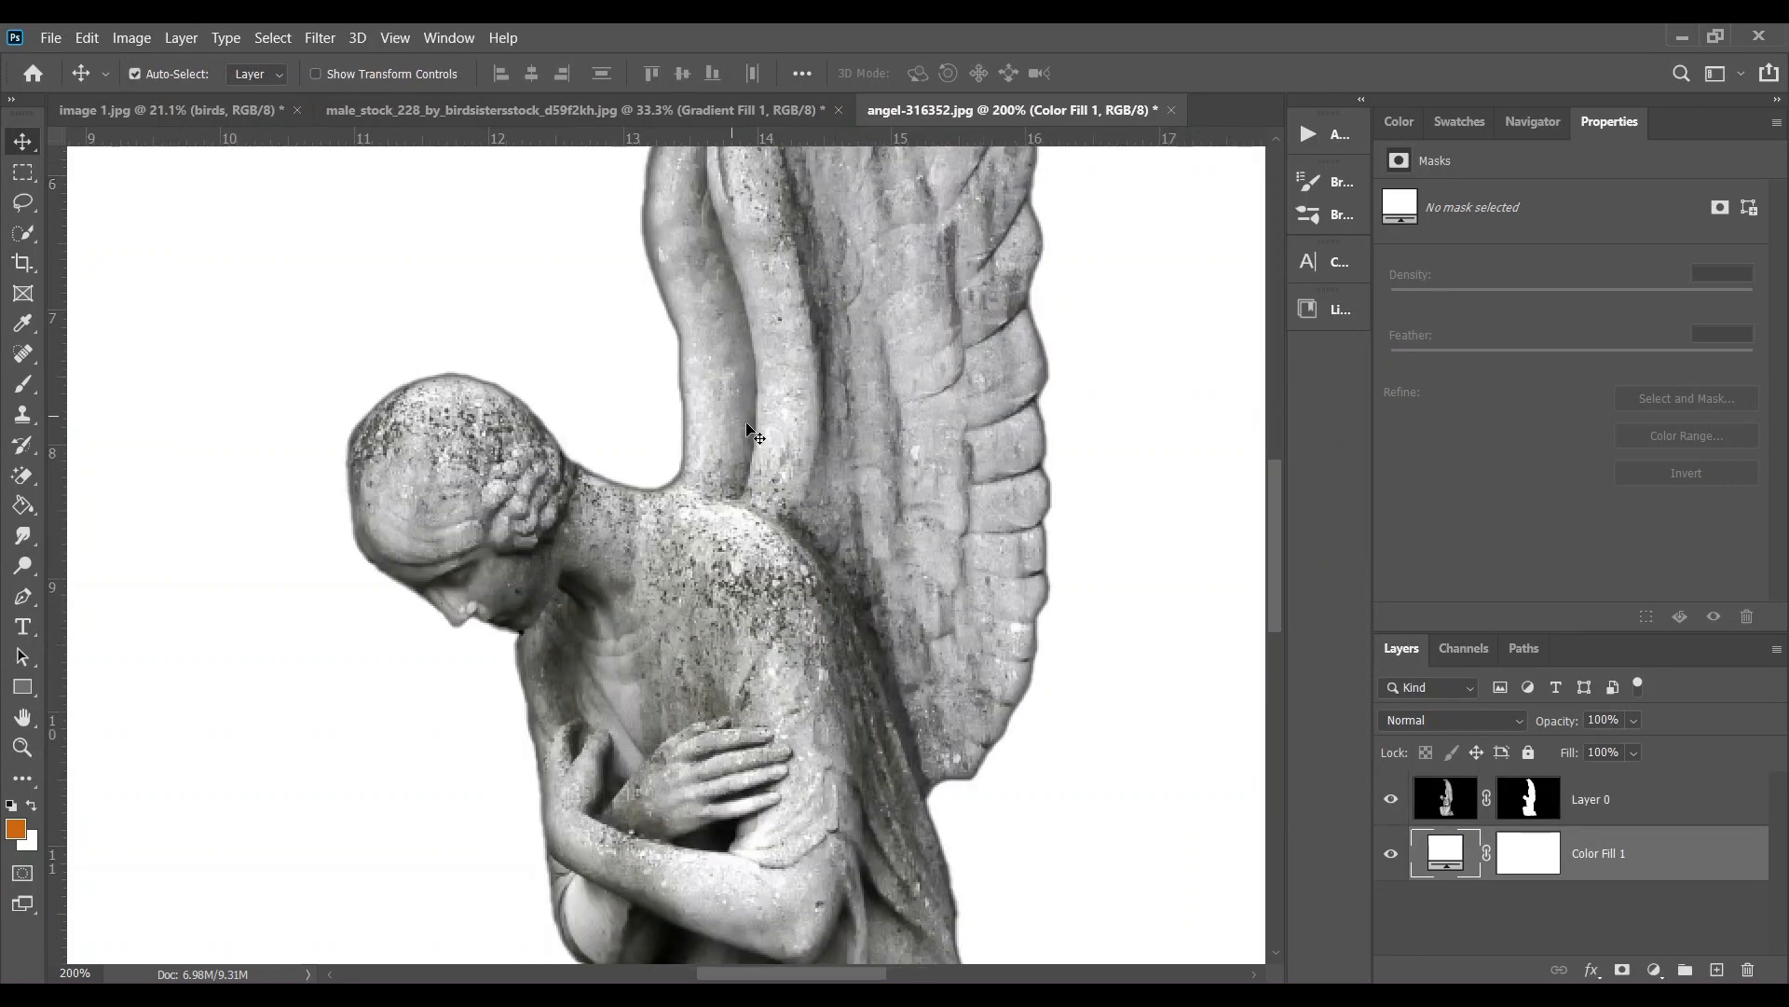
pyautogui.scroll(5, 750, 430)
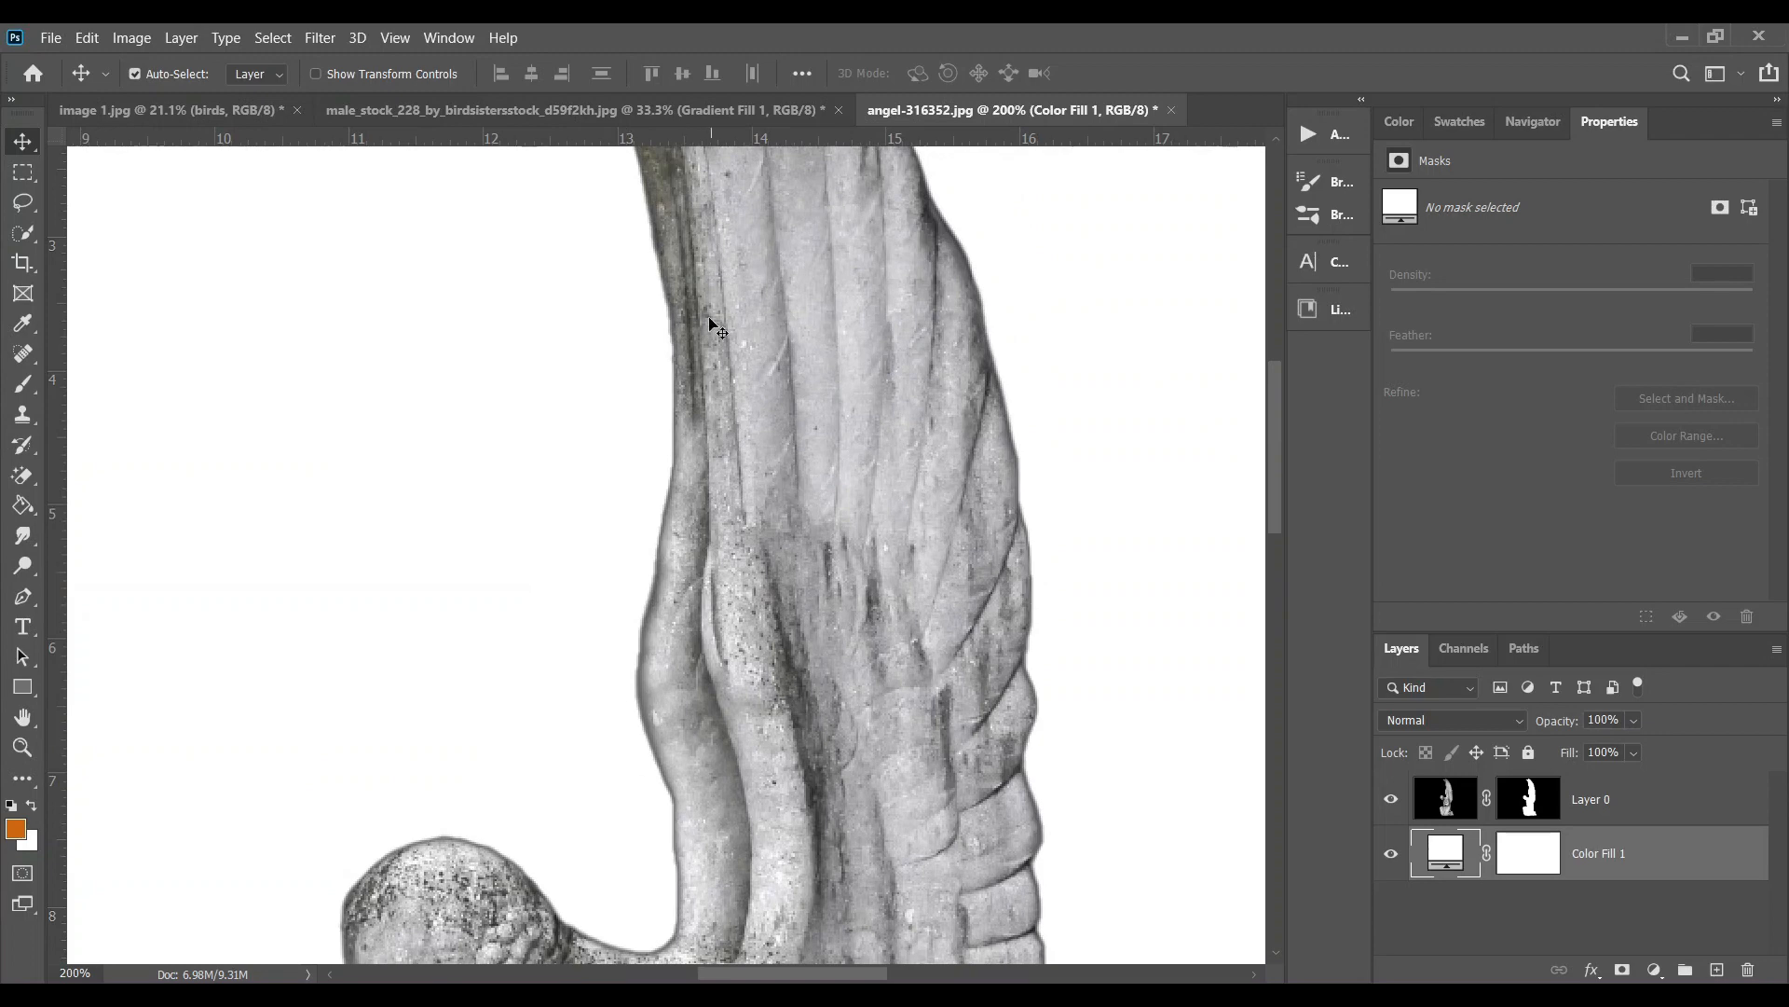
pyautogui.scroll(3, 551, 523)
pyautogui.hscroll(3, 551, 523)
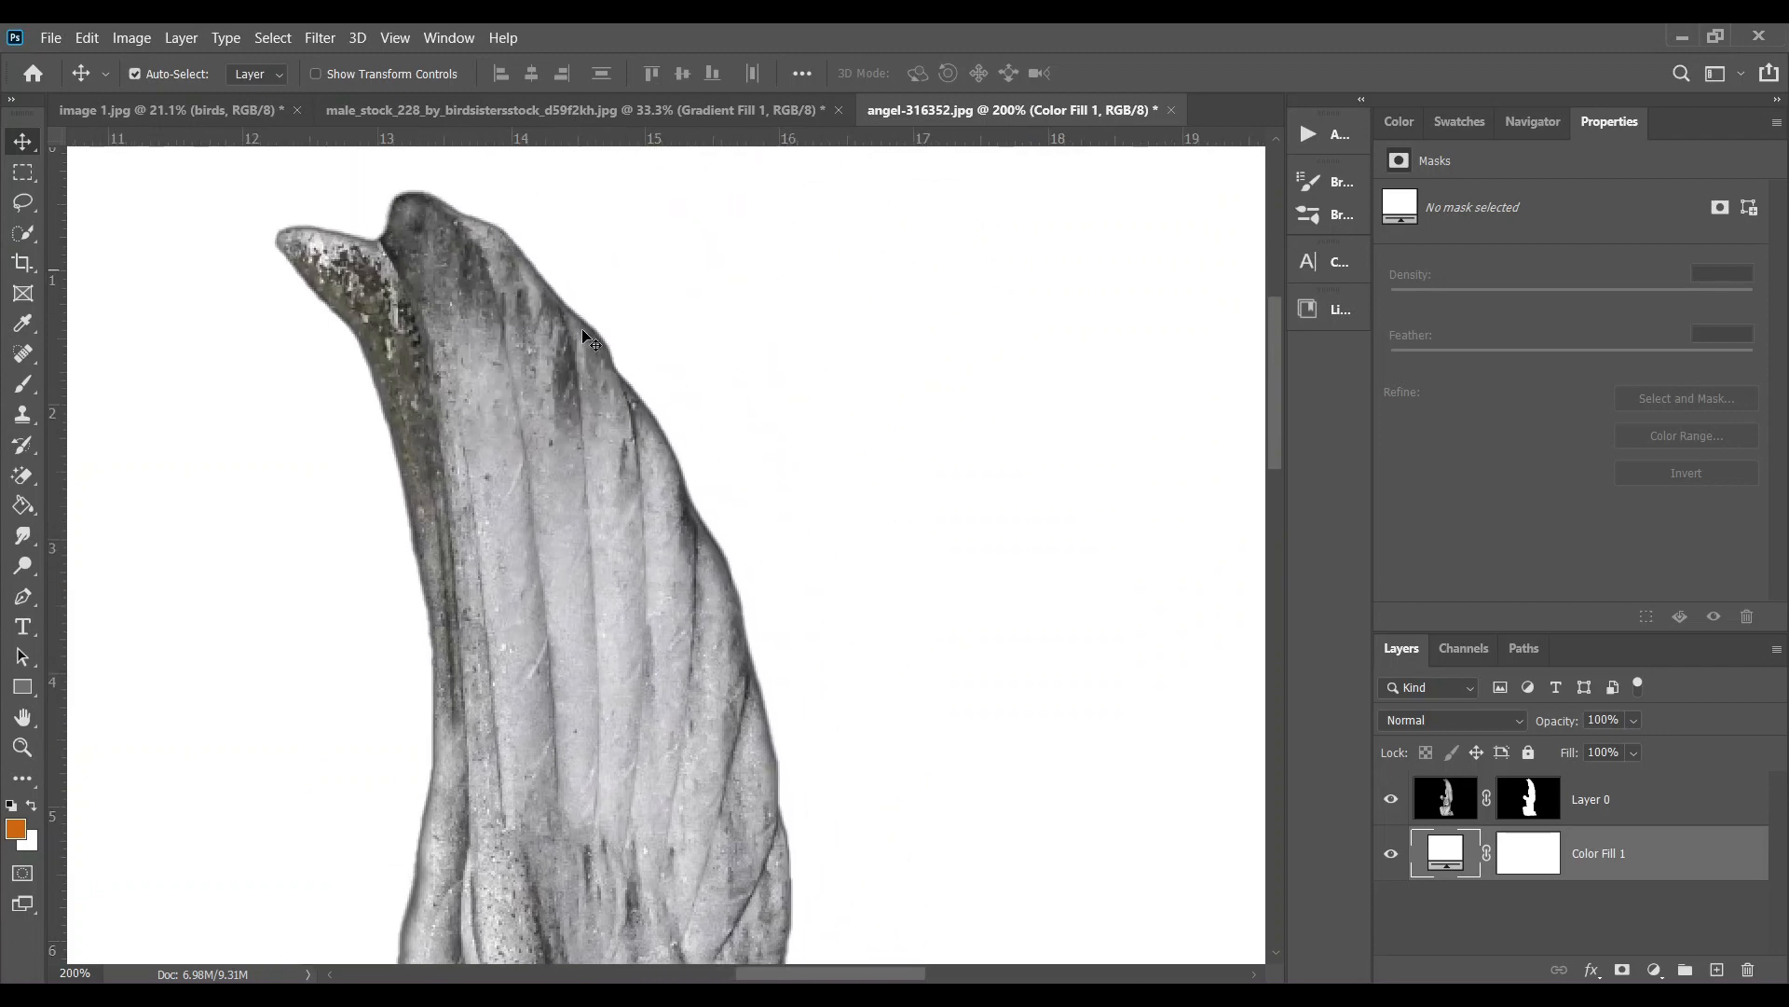
pyautogui.scroll(-4, 741, 759)
pyautogui.hscroll(1, 740, 760)
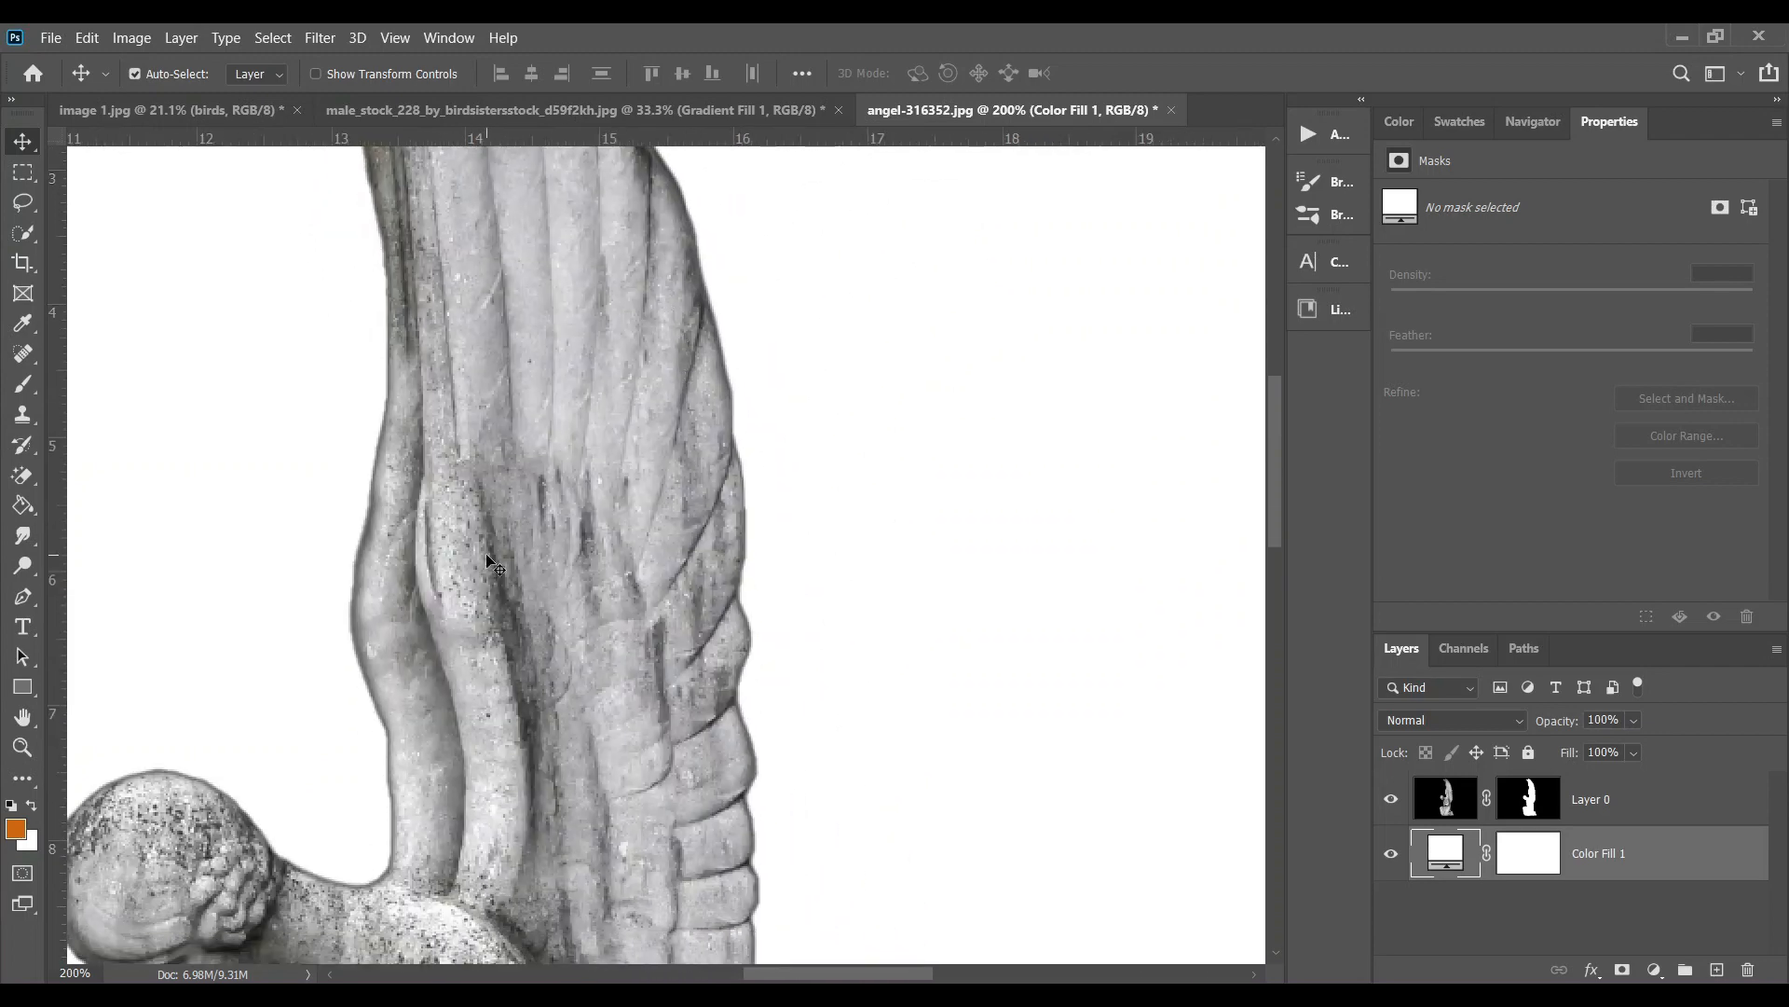
pyautogui.moveTo(486, 556); pyautogui.dragTo(604, 517)
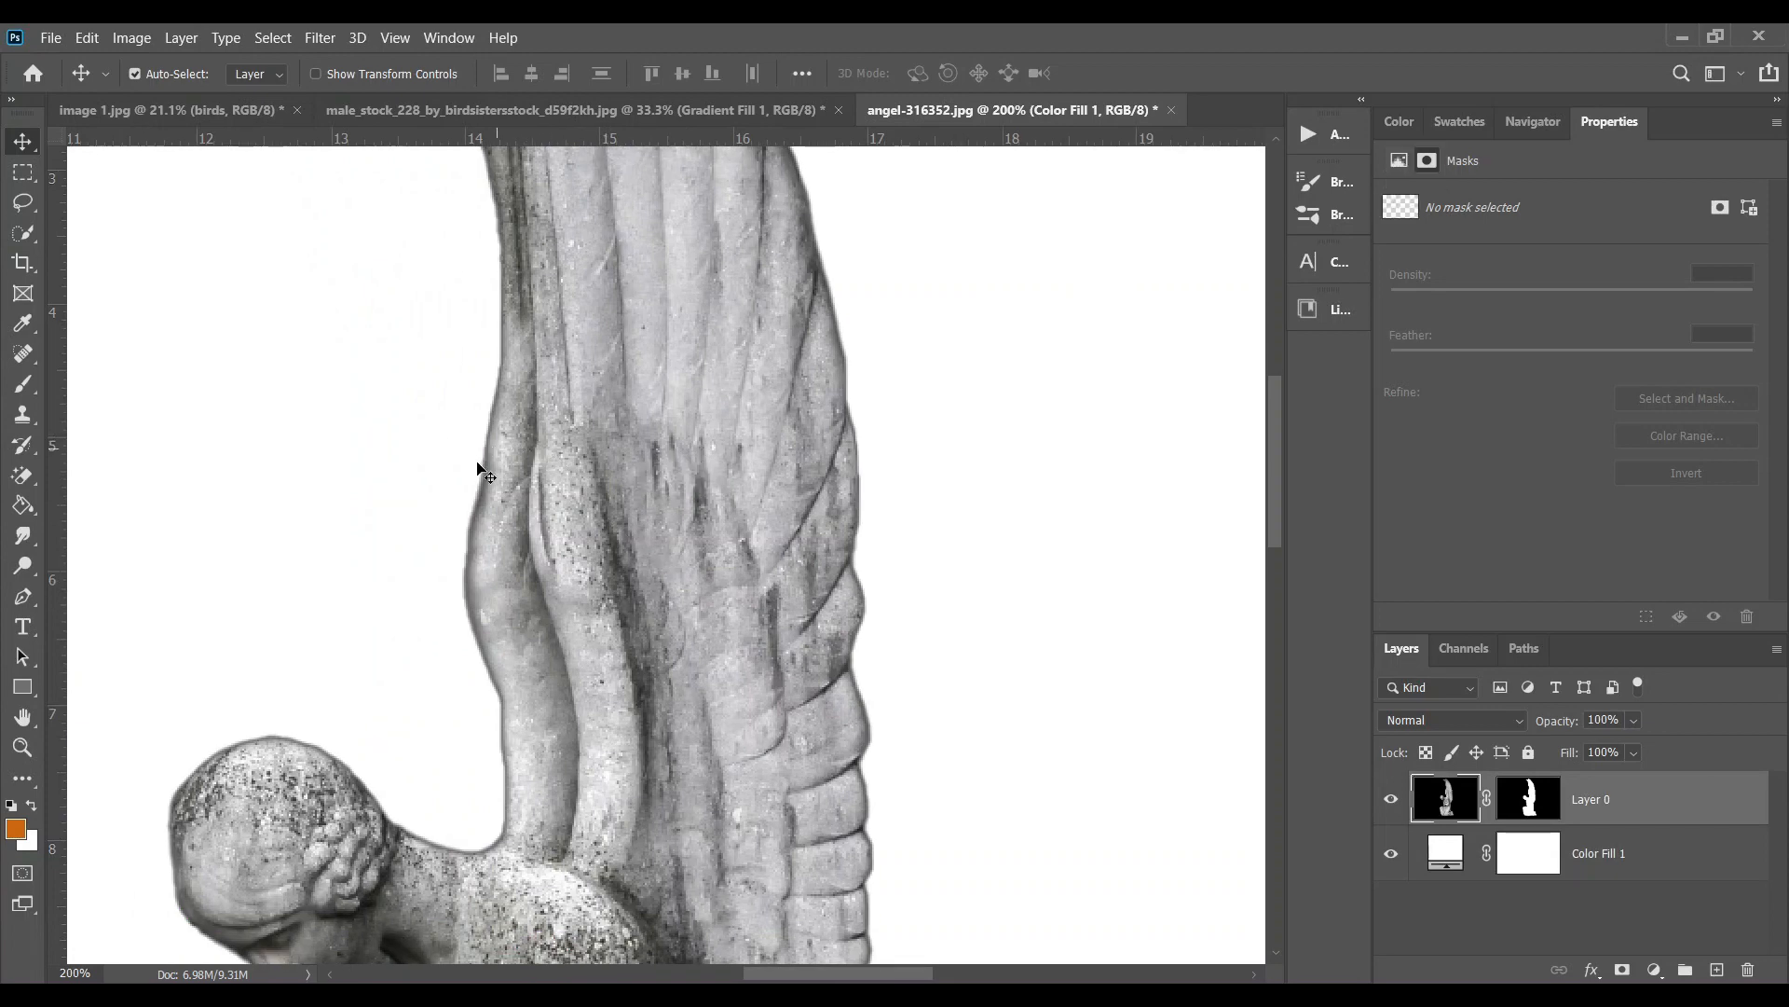
pyautogui.click(494, 774)
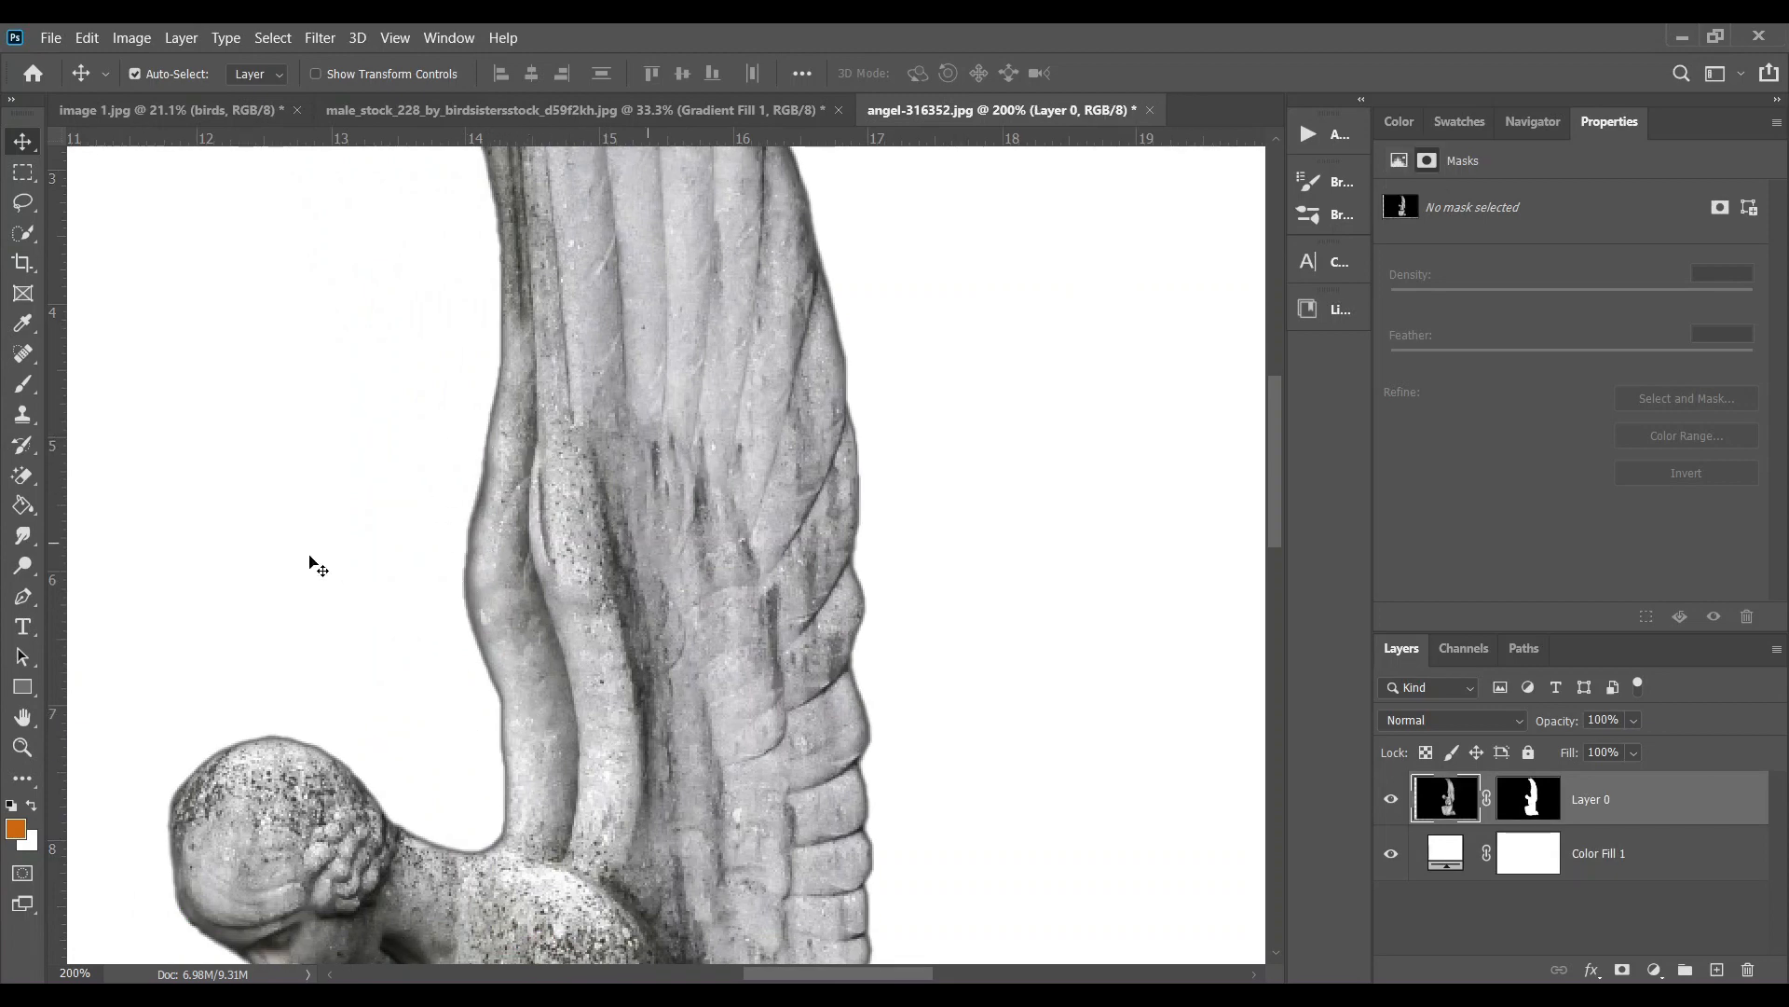
pyautogui.hscroll(-4, 758, 508)
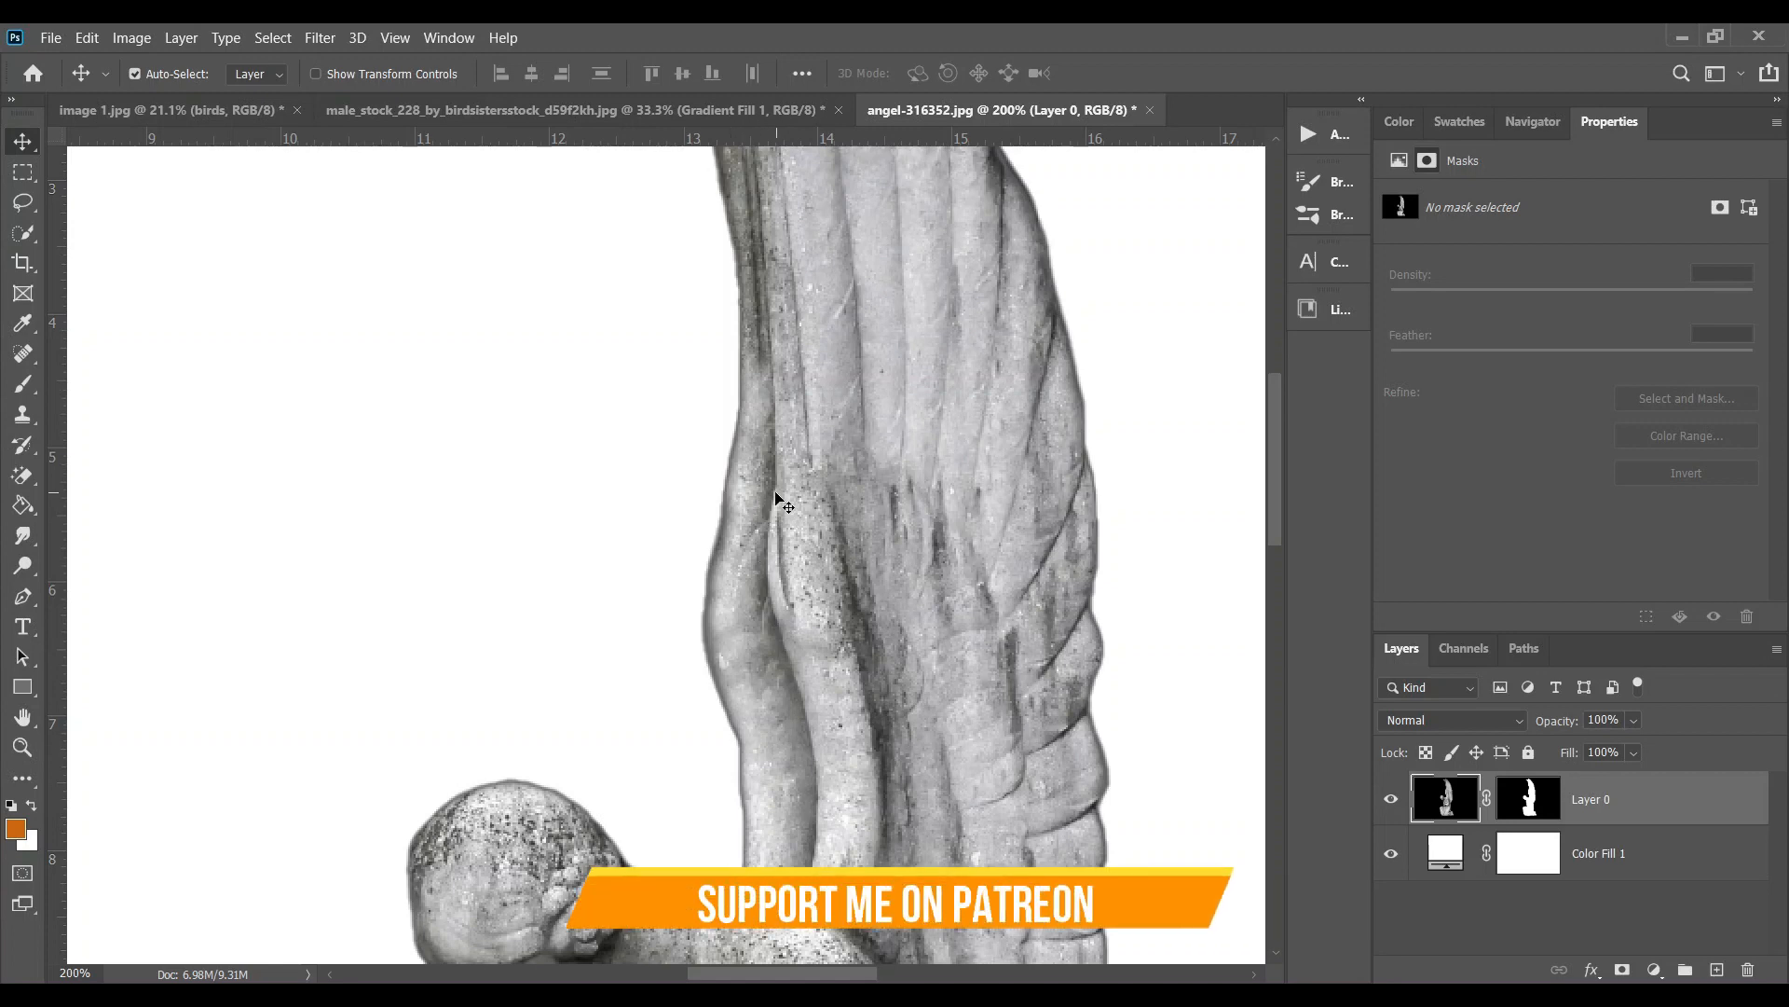
# Start the Minimum filter on the statue layer's mask and set its radius to 1.1 pixels
pyautogui.click(1532, 802)
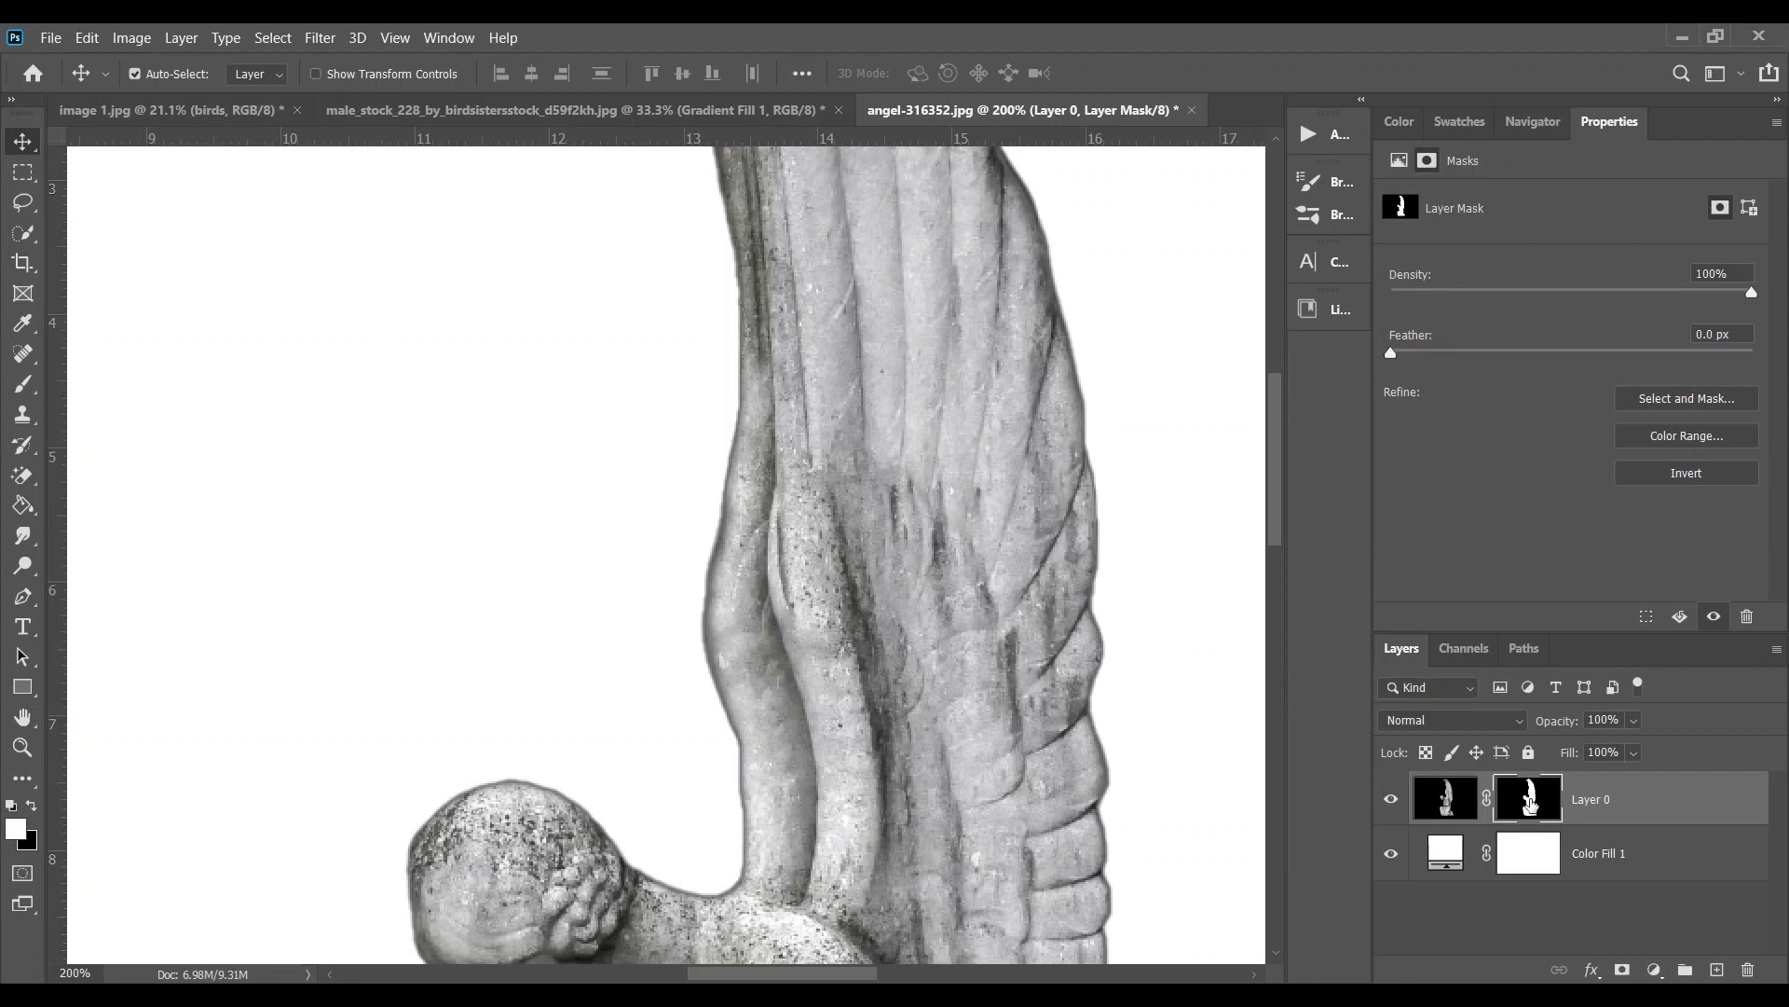
pyautogui.click(320, 38)
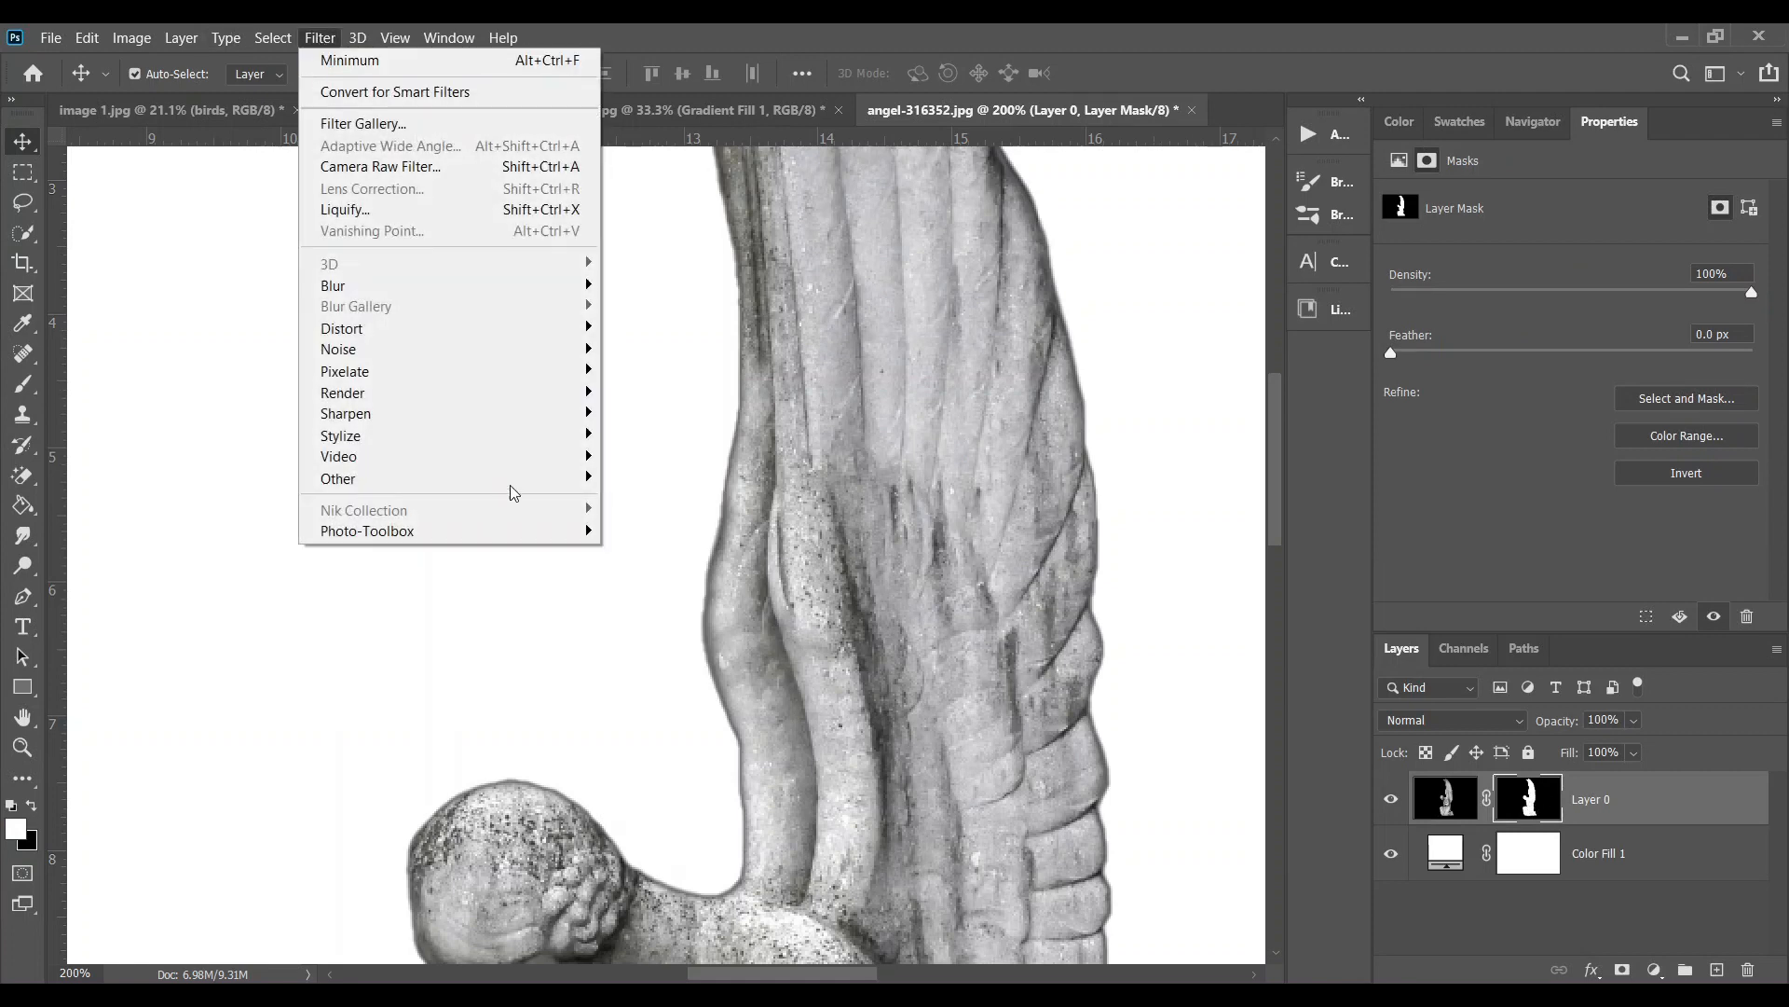
pyautogui.moveTo(525, 479)
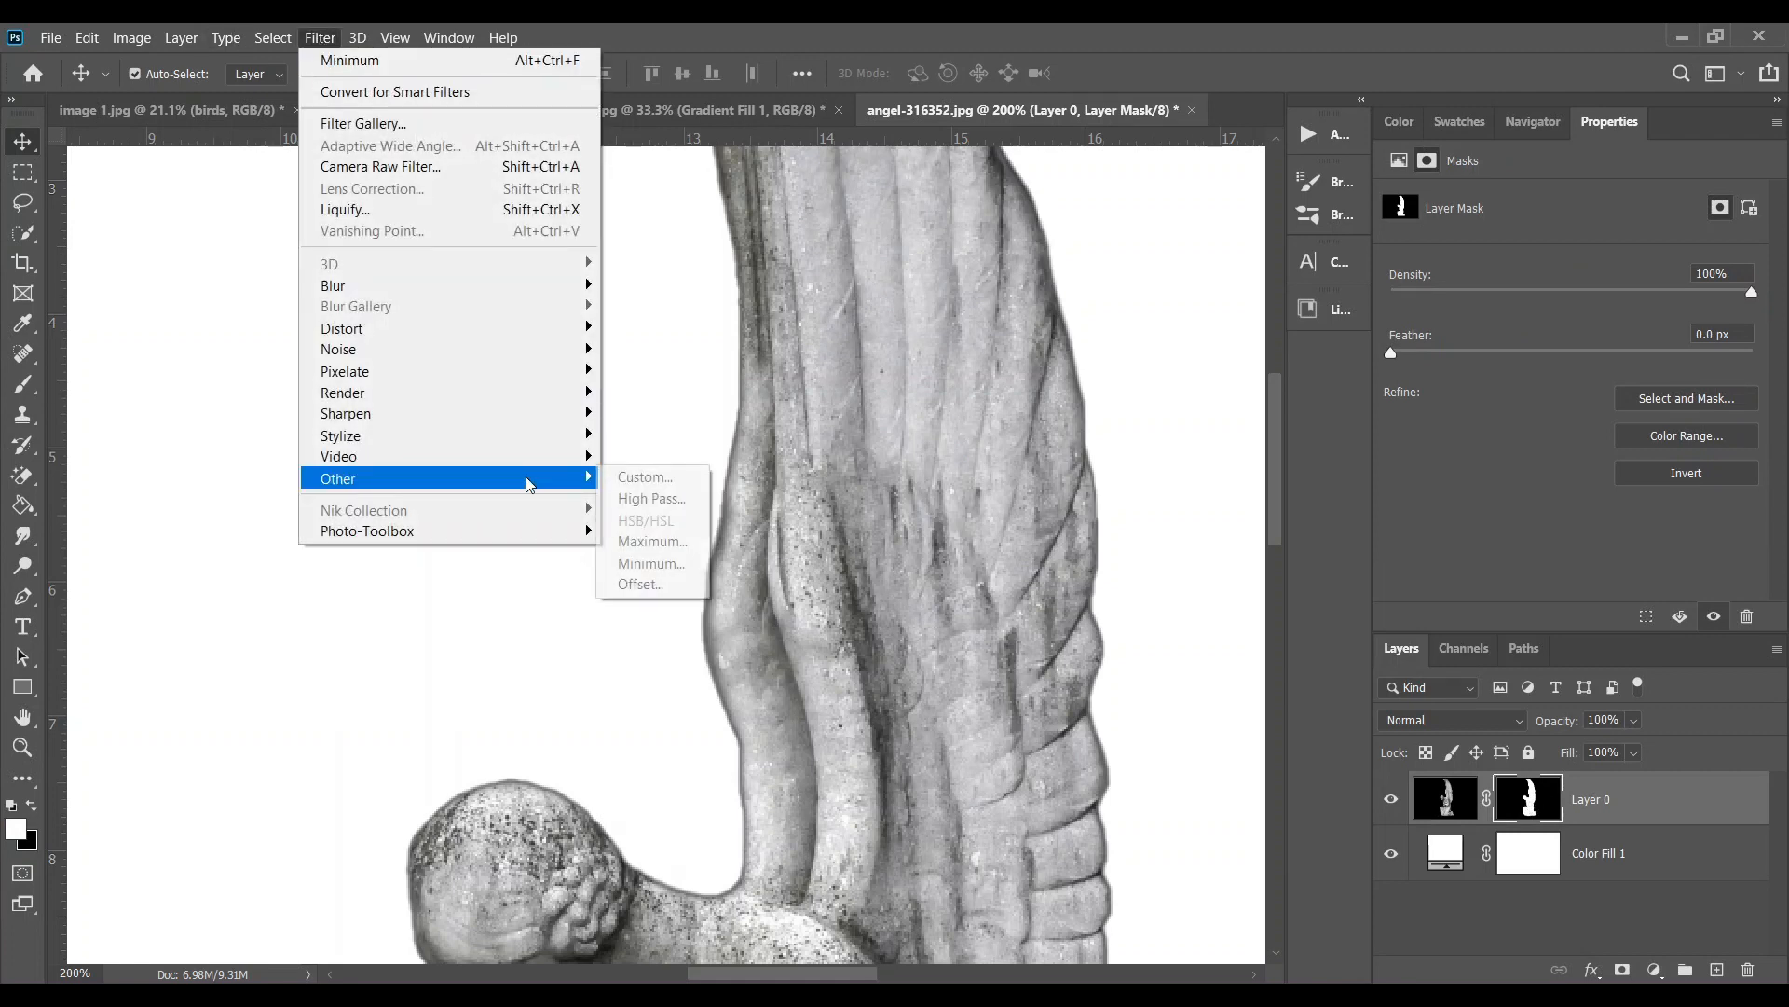
pyautogui.click(651, 564)
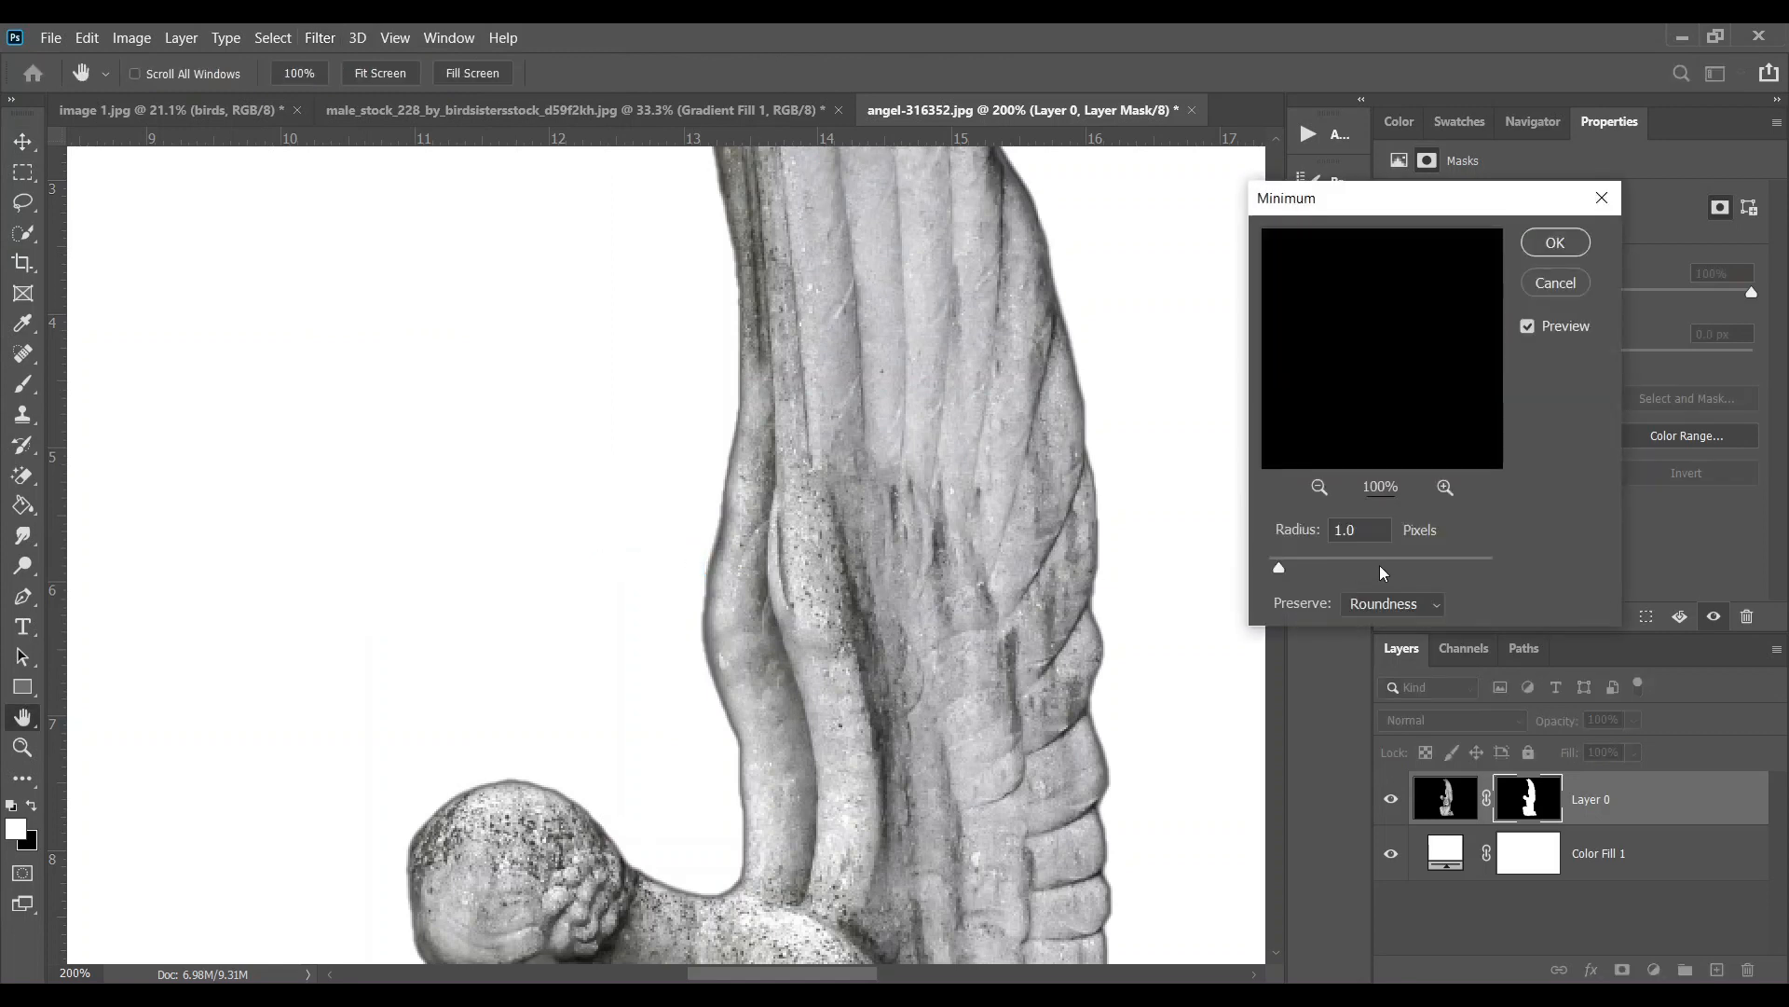
pyautogui.moveTo(1279, 568); pyautogui.dragTo(1255, 569)
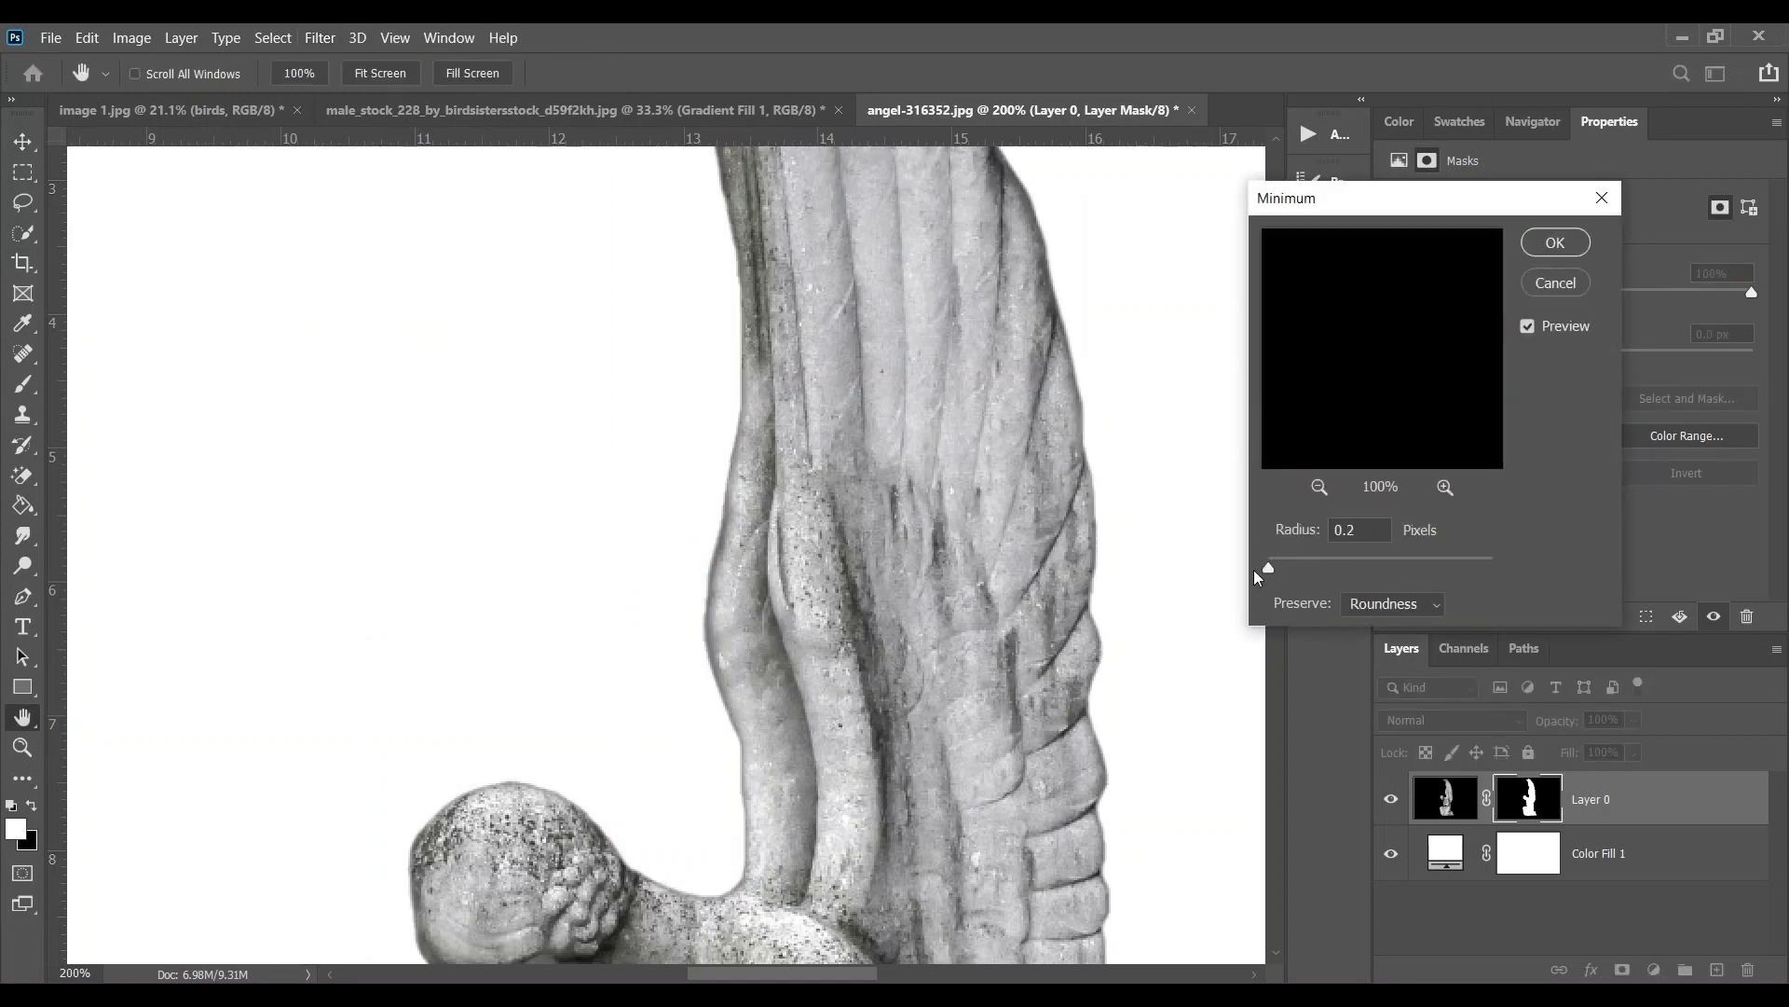
pyautogui.click(1330, 531)
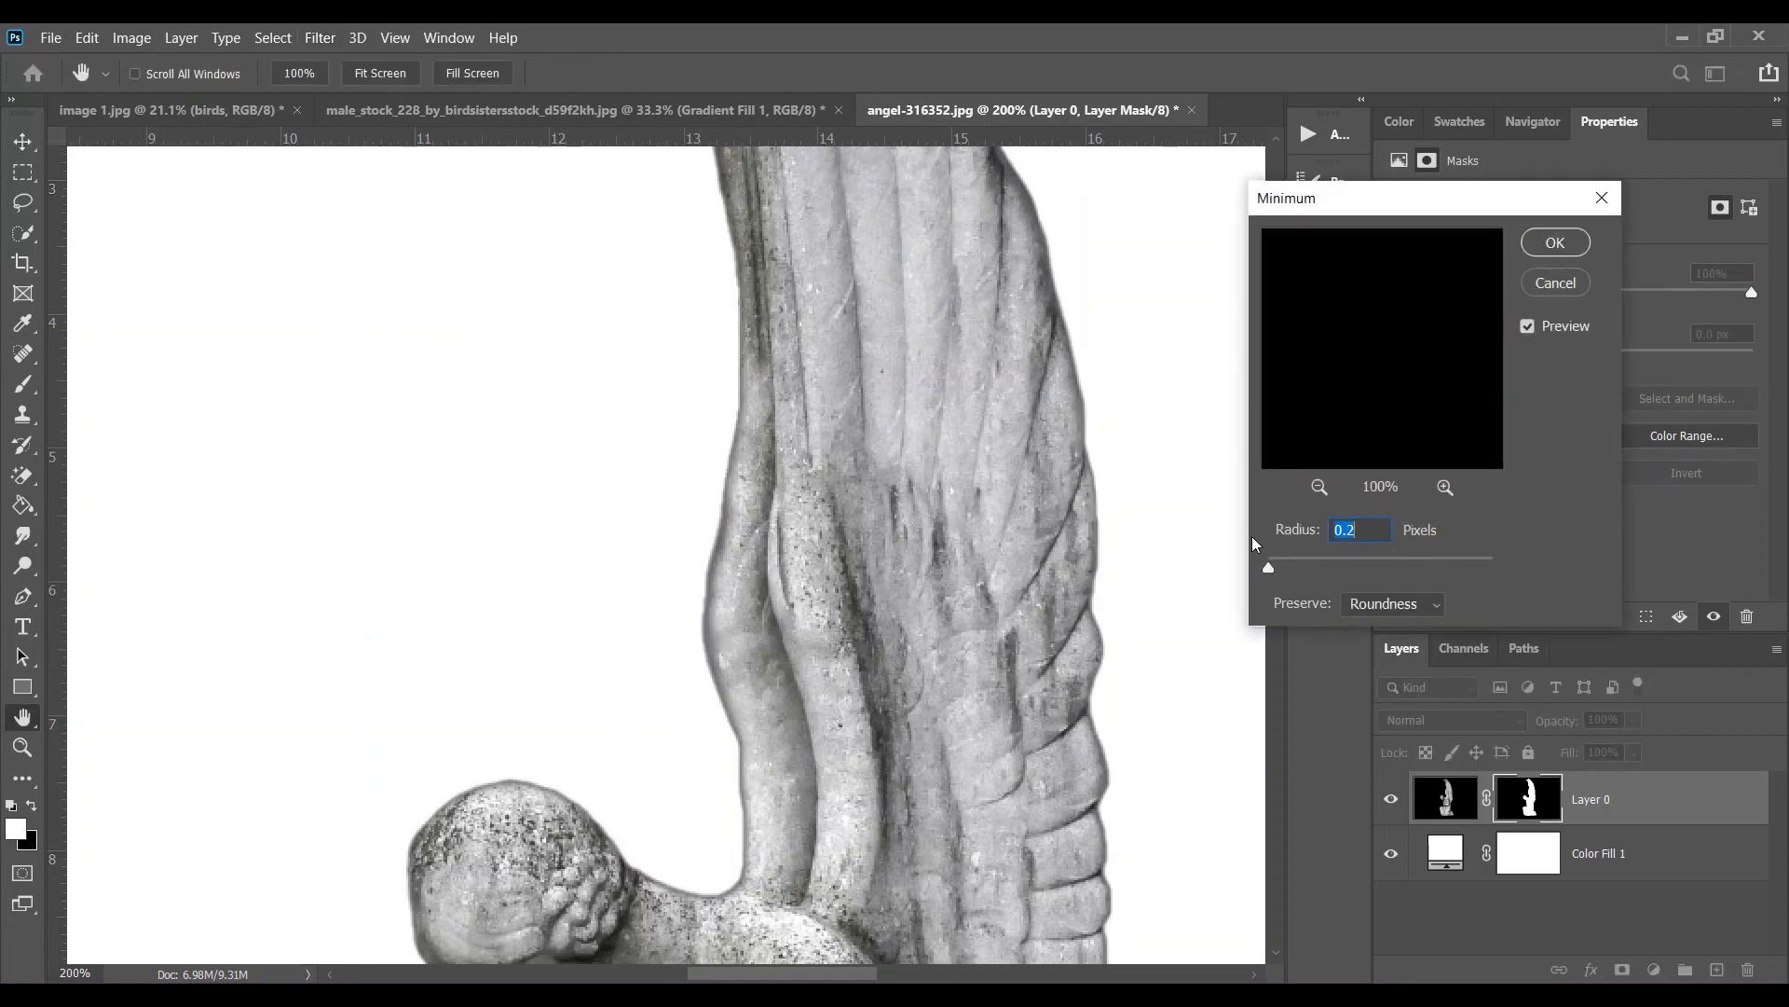
pyautogui.moveTo(1267, 571); pyautogui.dragTo(1271, 567)
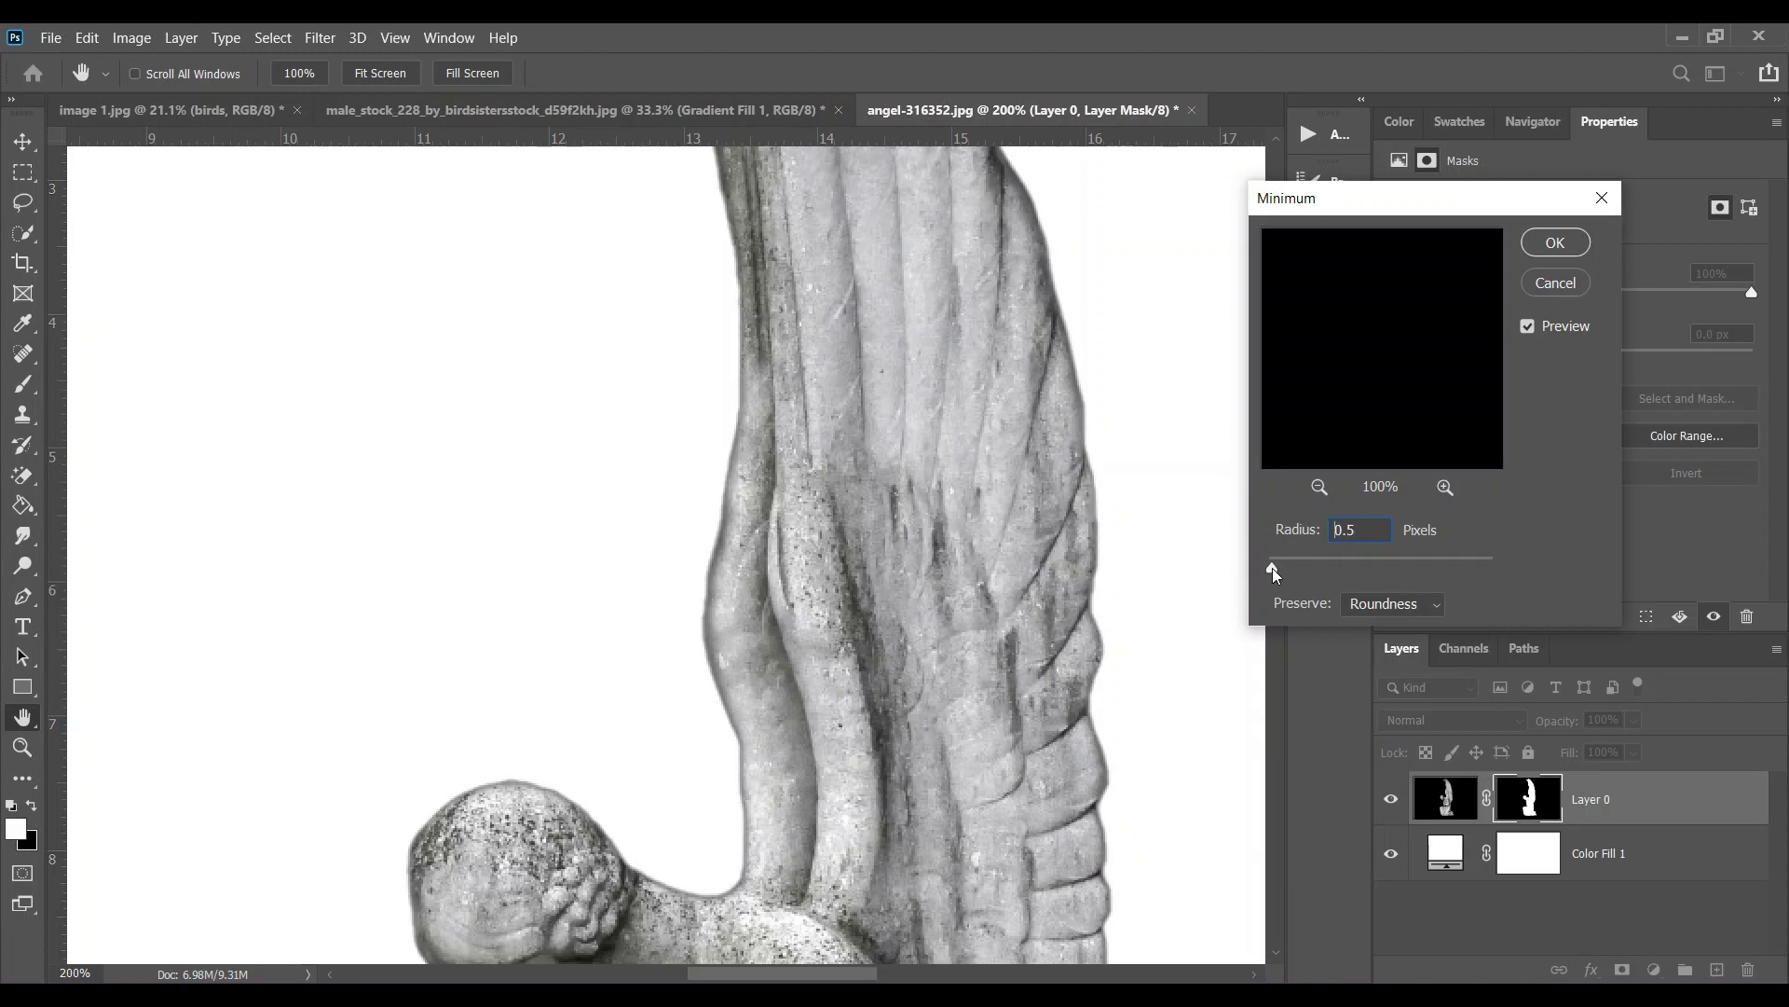
pyautogui.moveTo(1272, 568); pyautogui.dragTo(1276, 568)
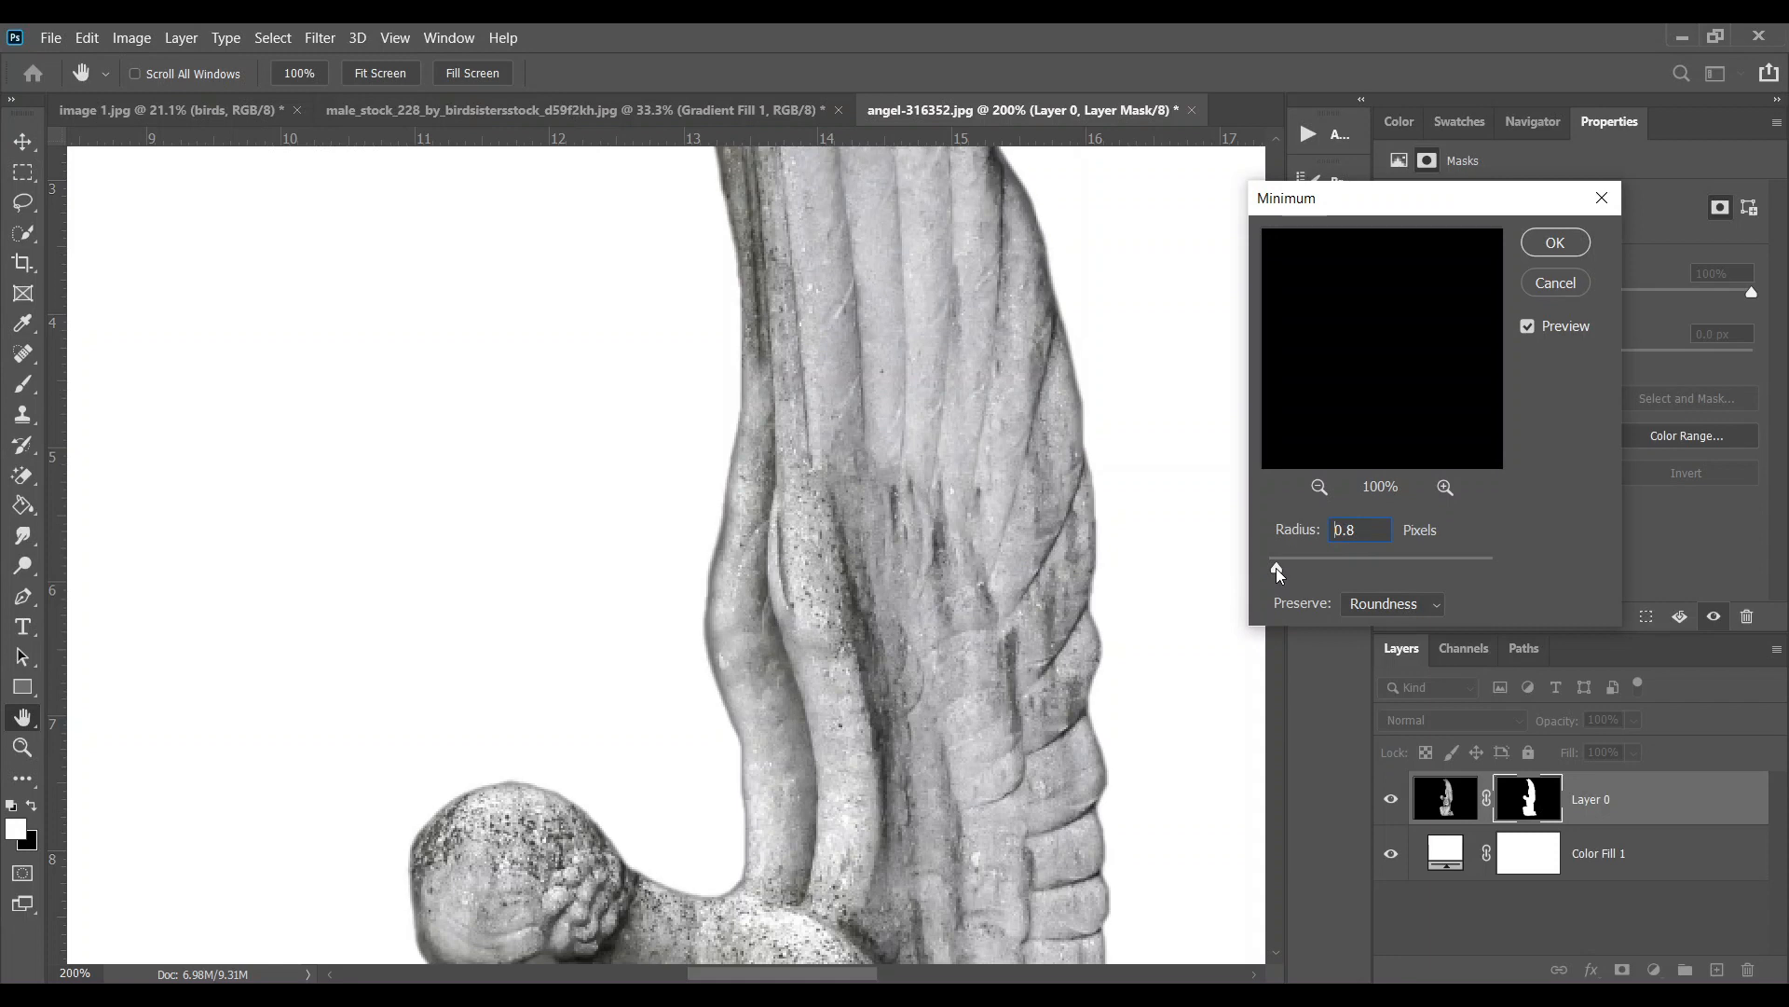
pyautogui.click(1277, 568)
pyautogui.moveTo(1277, 568); pyautogui.dragTo(1280, 568)
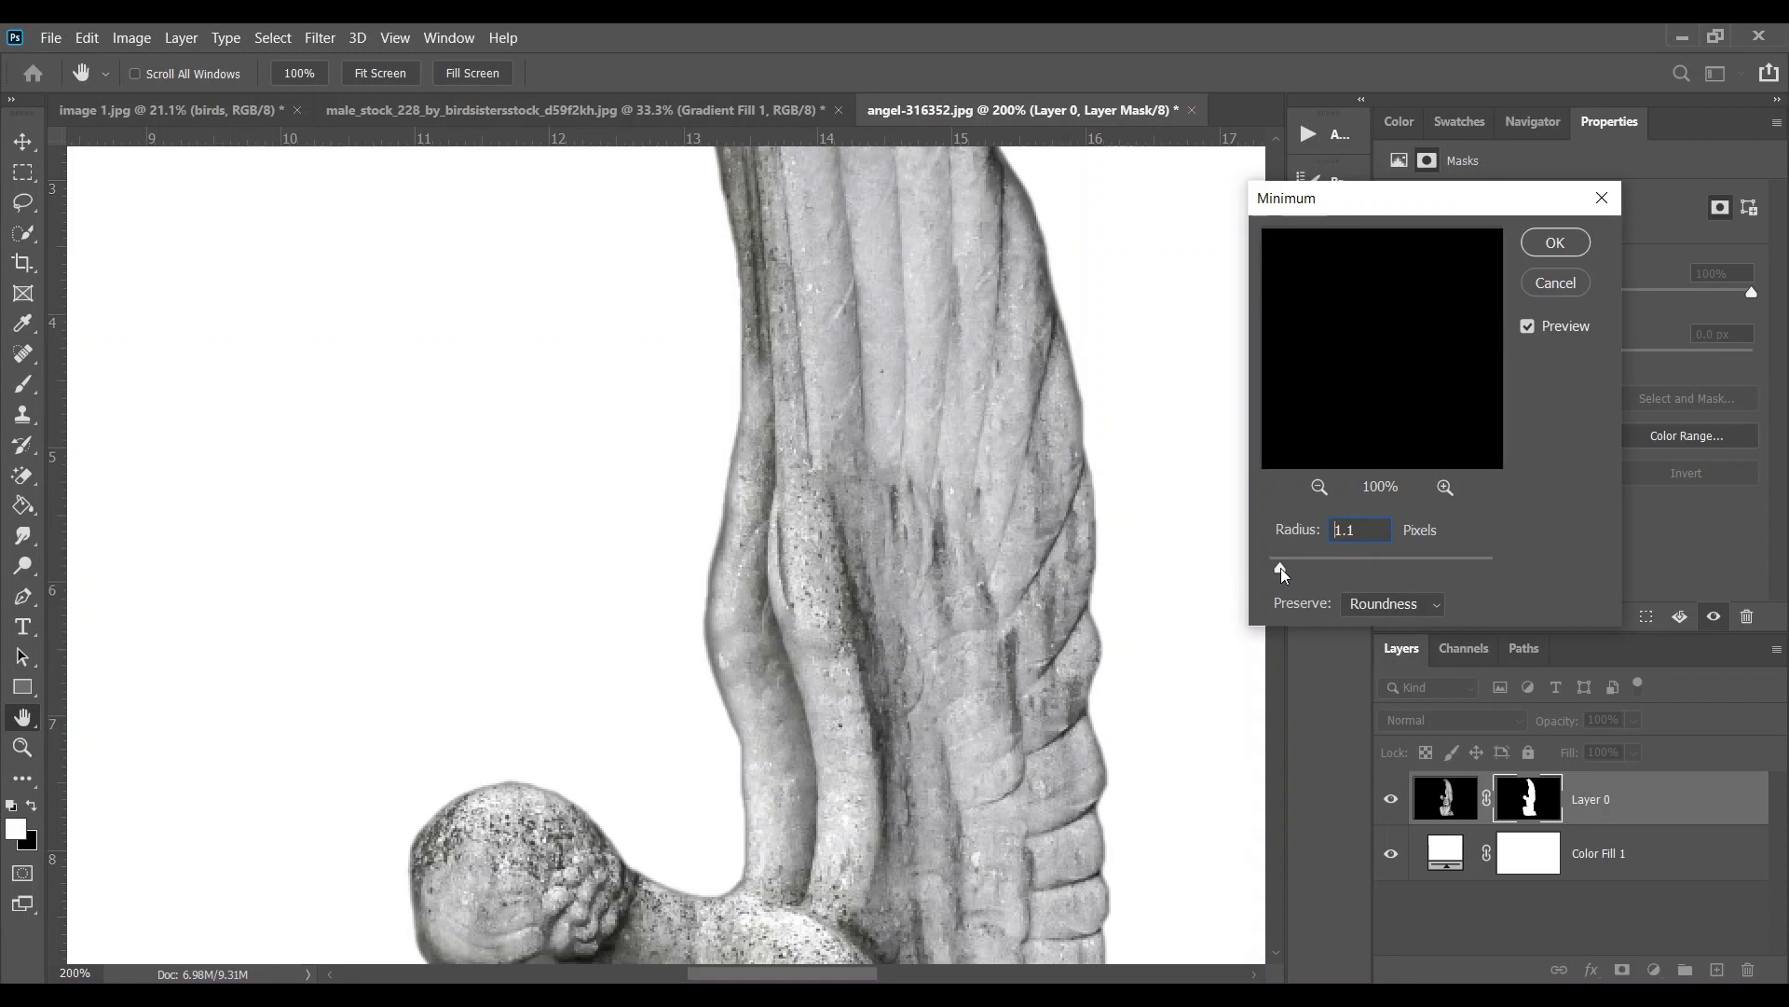
pyautogui.click(1390, 531)
pyautogui.doubleClick(1390, 532)
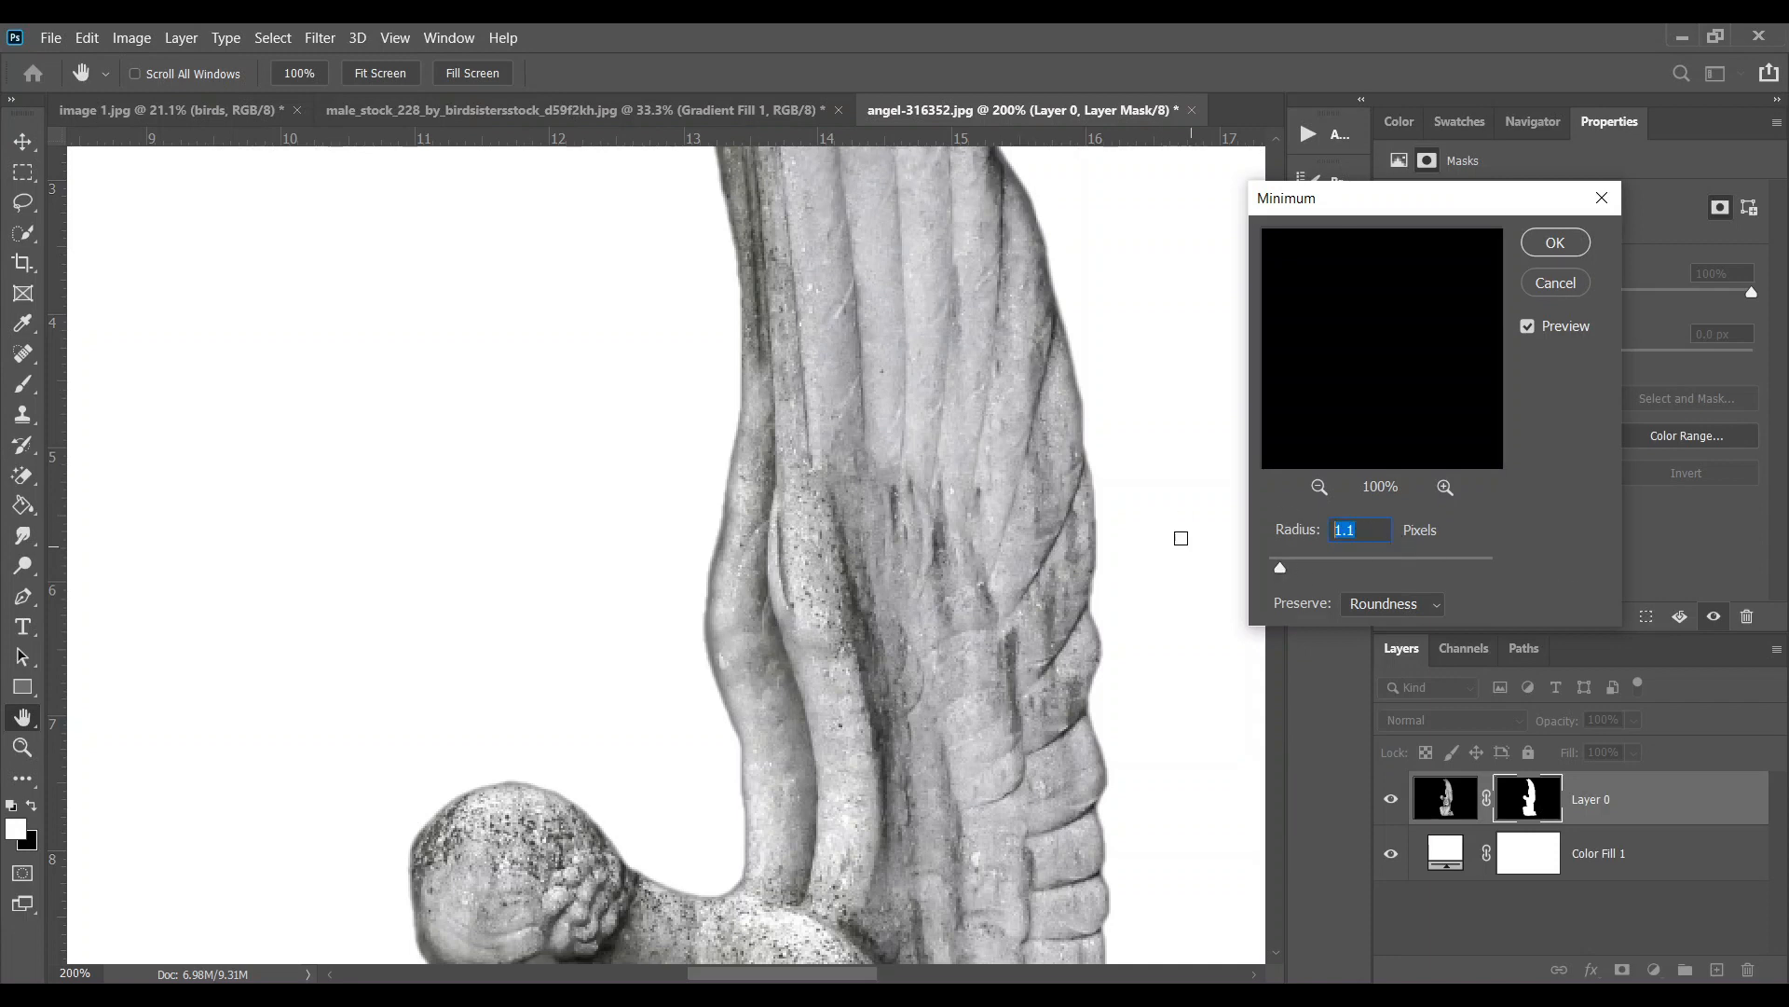
# Preserve Roundness, apply the Minimum filter to the mask, and compare the edges by undoing and redoing it
pyautogui.click(1412, 610)
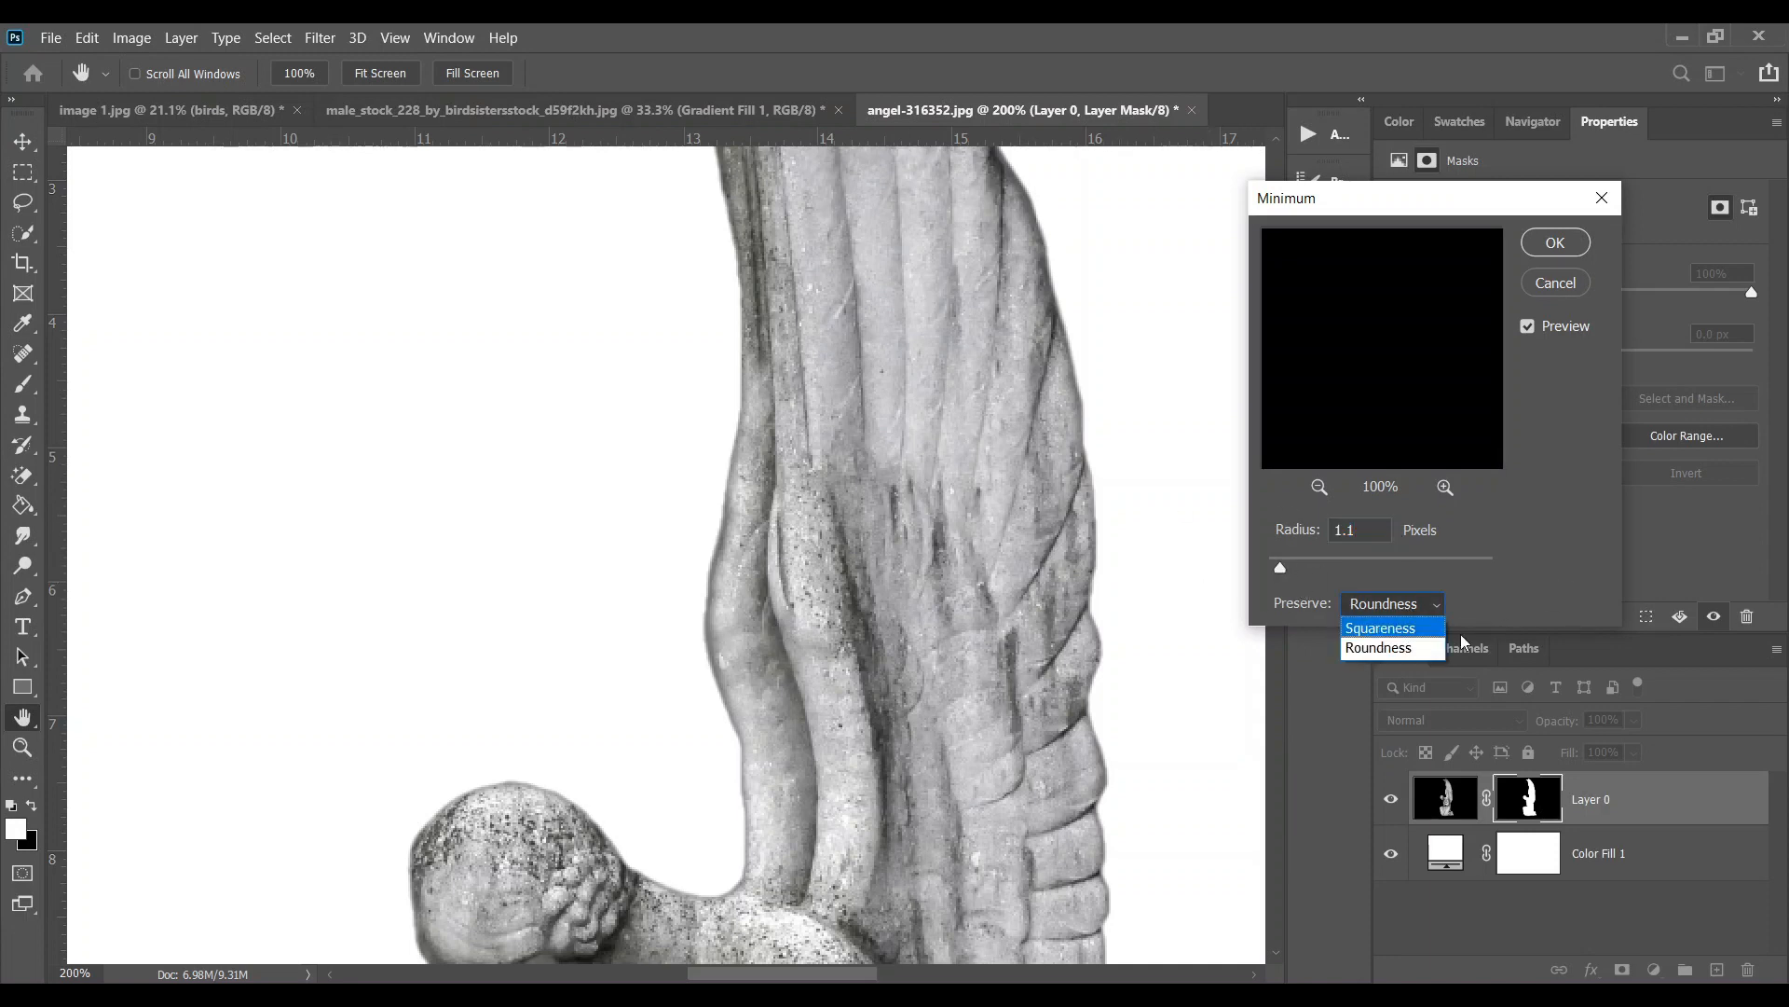
pyautogui.click(1370, 647)
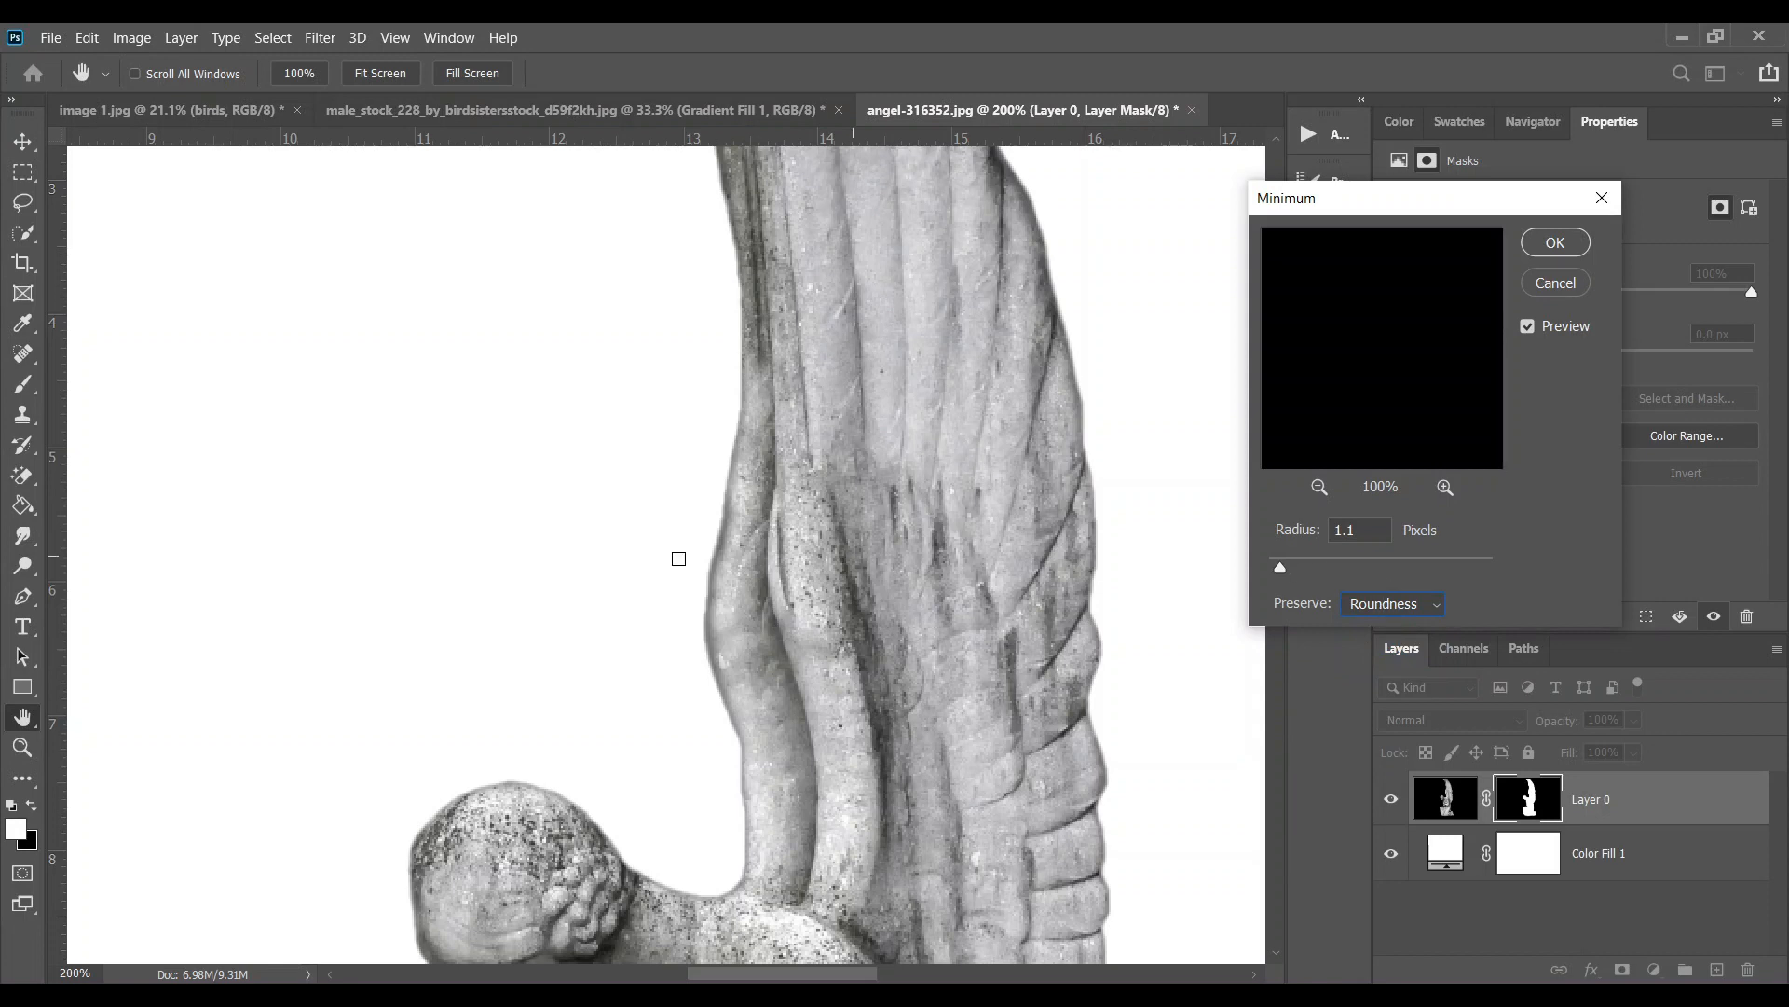
pyautogui.moveTo(1280, 566); pyautogui.dragTo(1283, 562)
pyautogui.click(1557, 243)
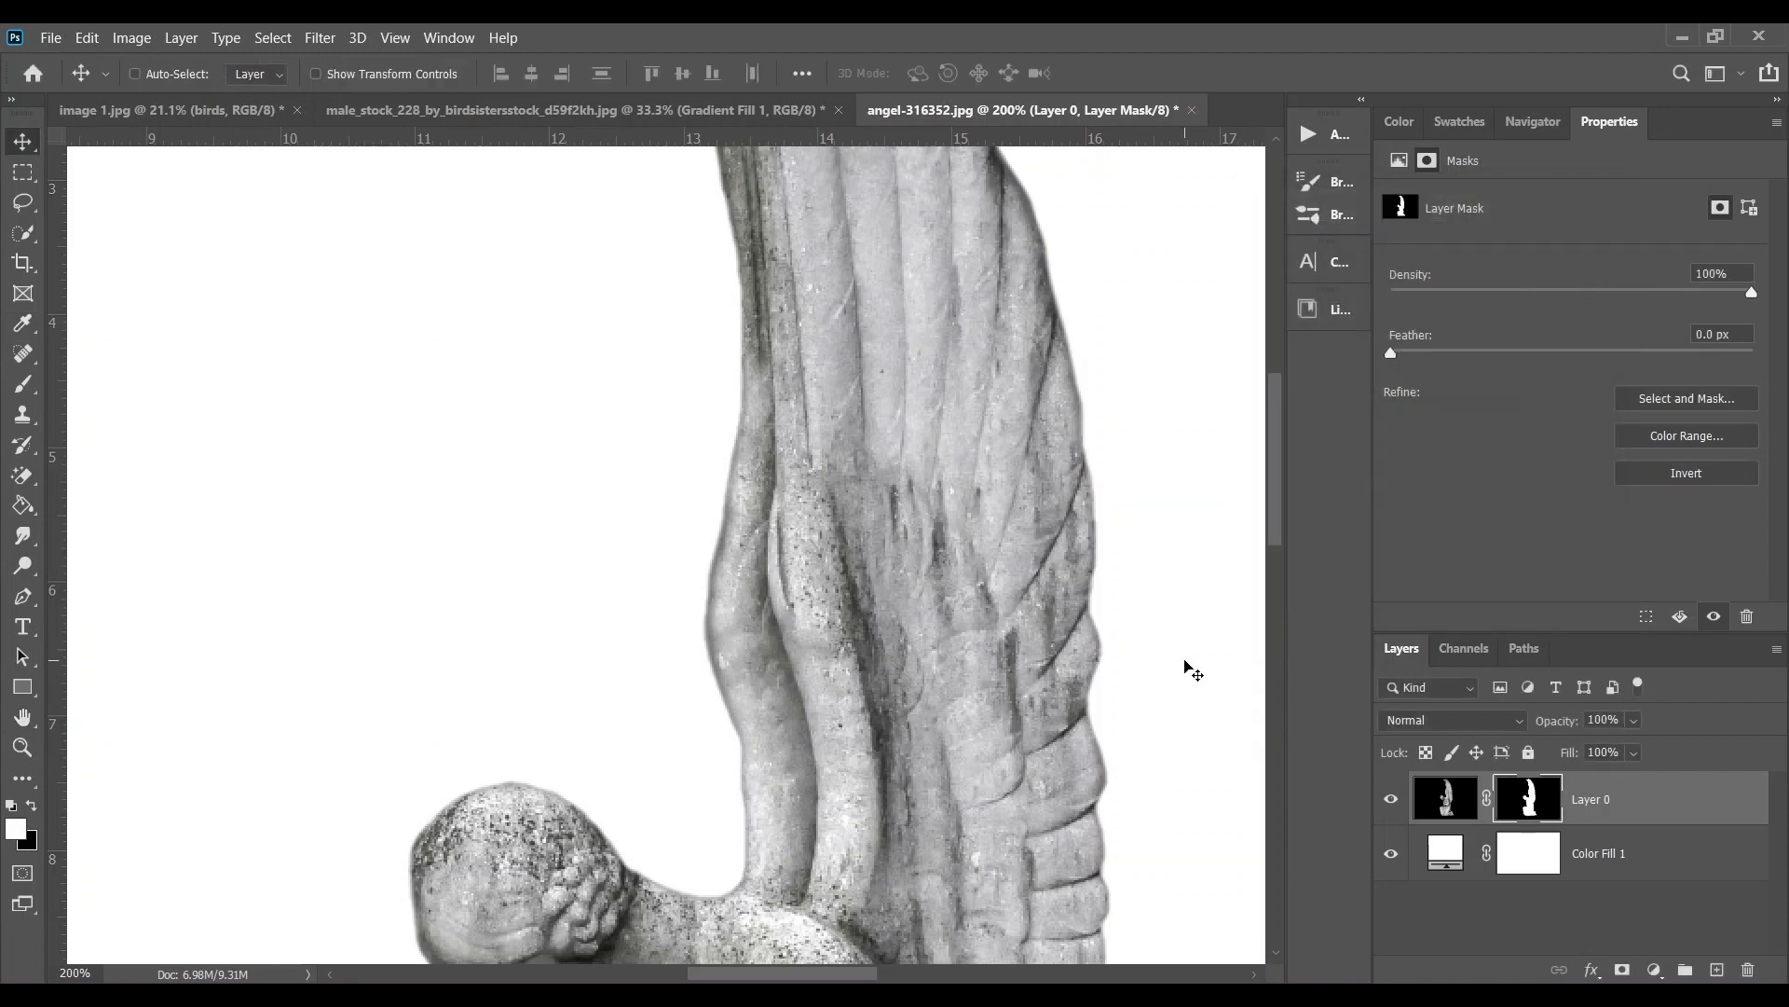
pyautogui.hotkey('ctrl', 'z')
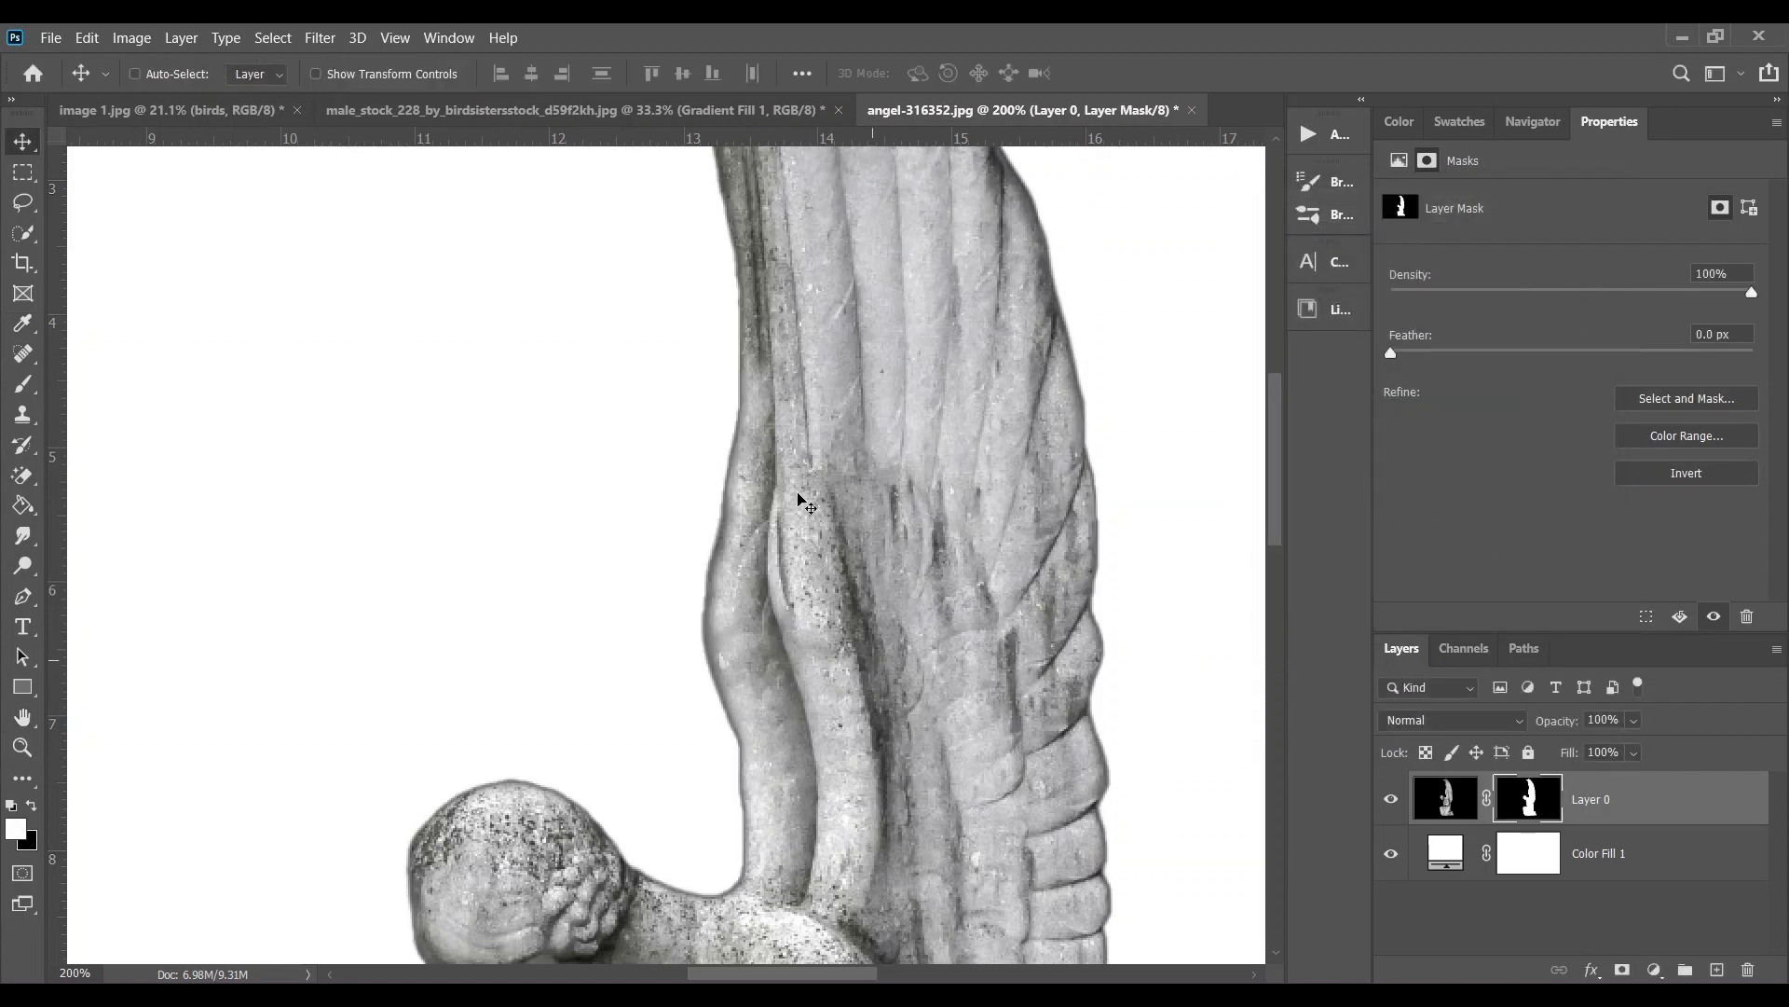
pyautogui.press('ctrl')
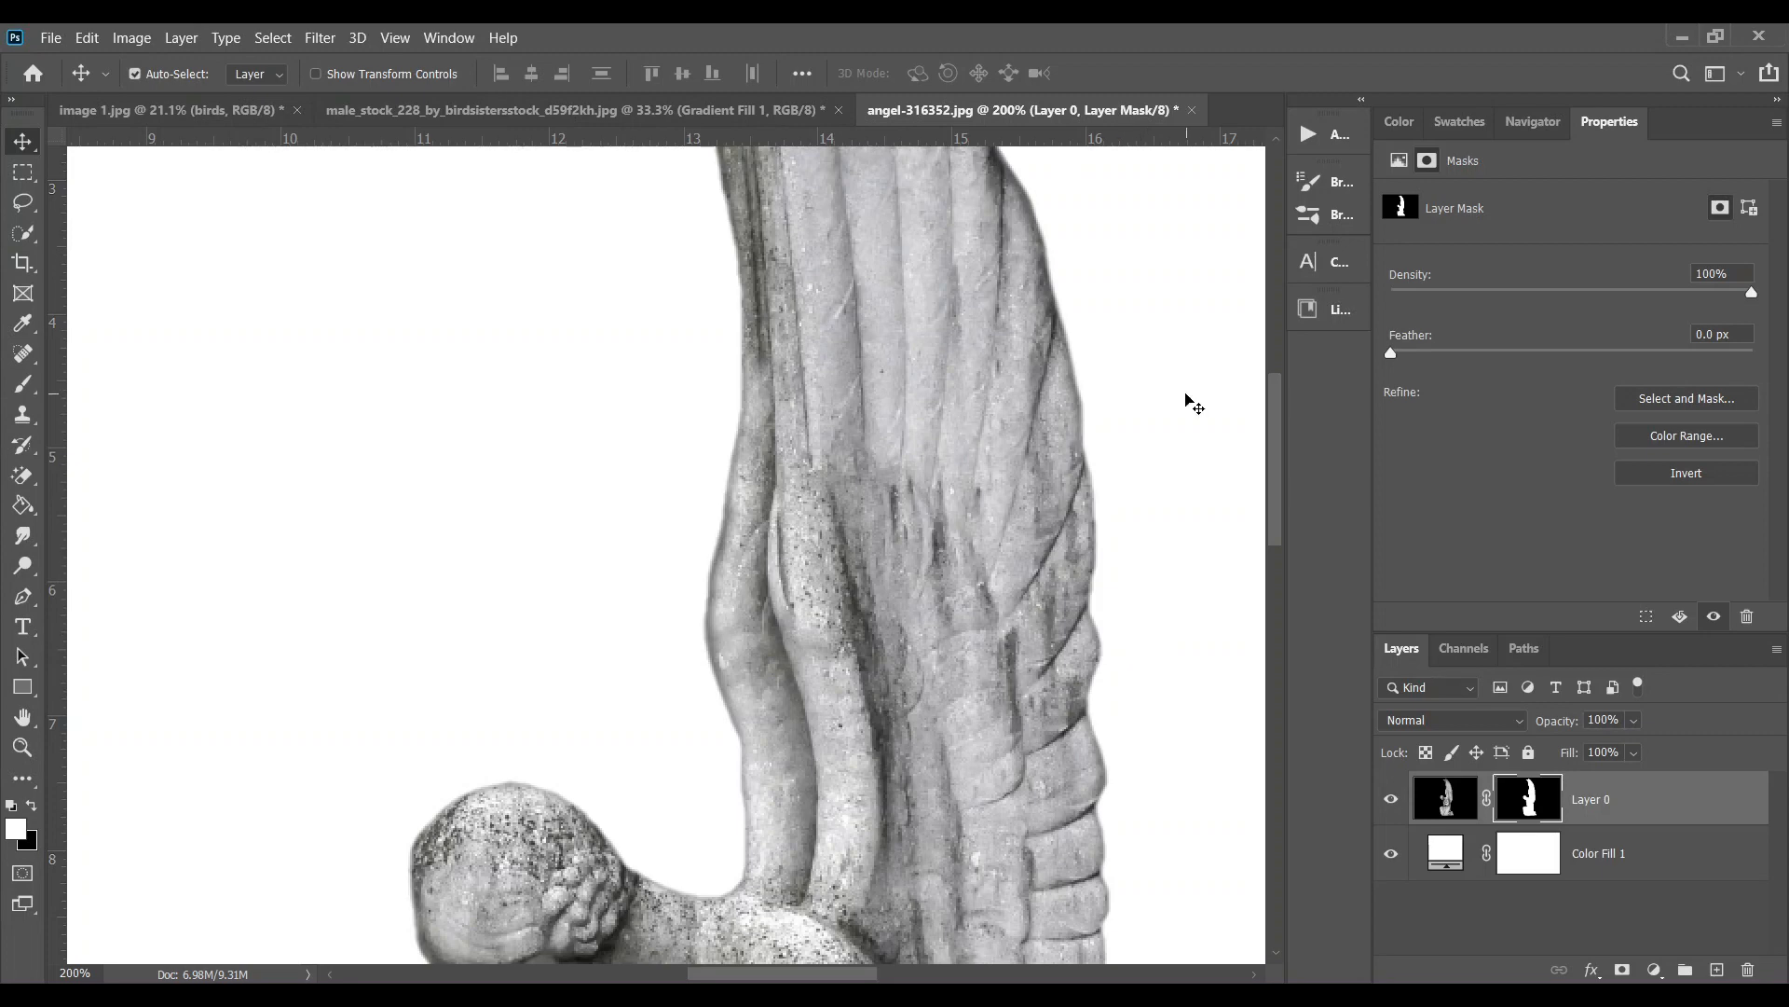
# Create a new 1920 x 1080 px document at 300 ppi with a white background and activate the Brush tool
pyautogui.click(39, 39)
pyautogui.click(70, 60)
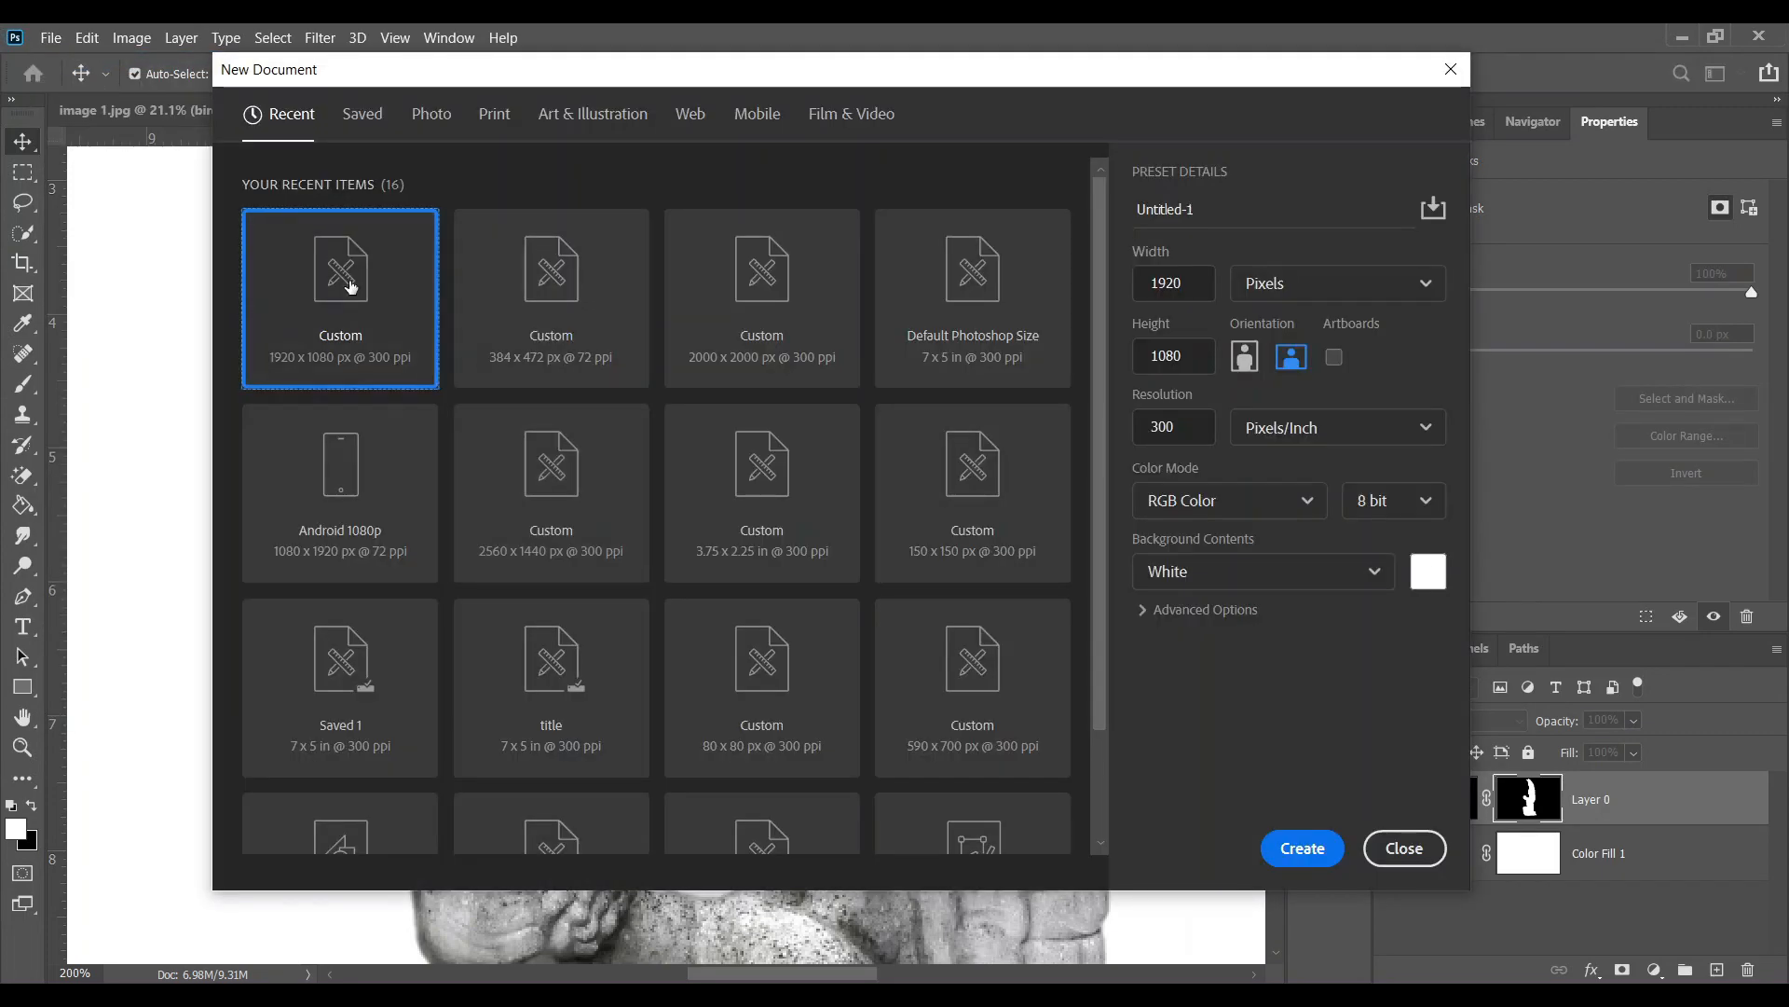
pyautogui.doubleClick(351, 286)
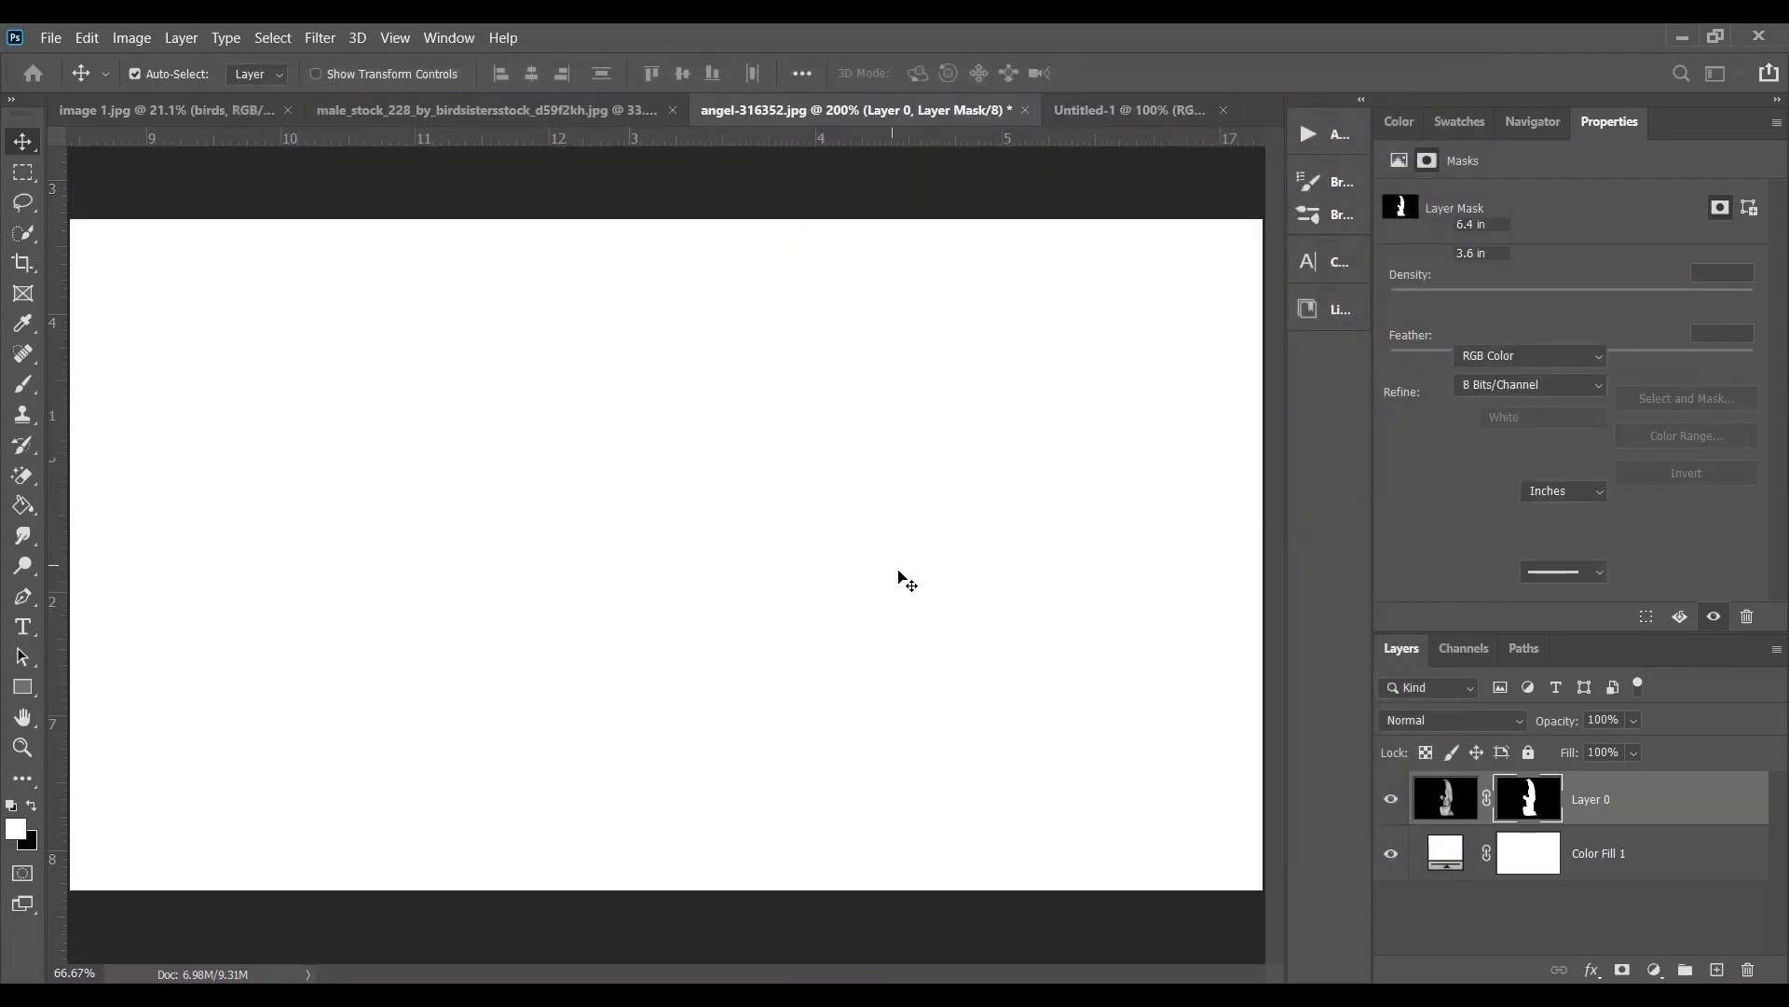
pyautogui.press('b')
pyautogui.hotkey('ctrl', '-')
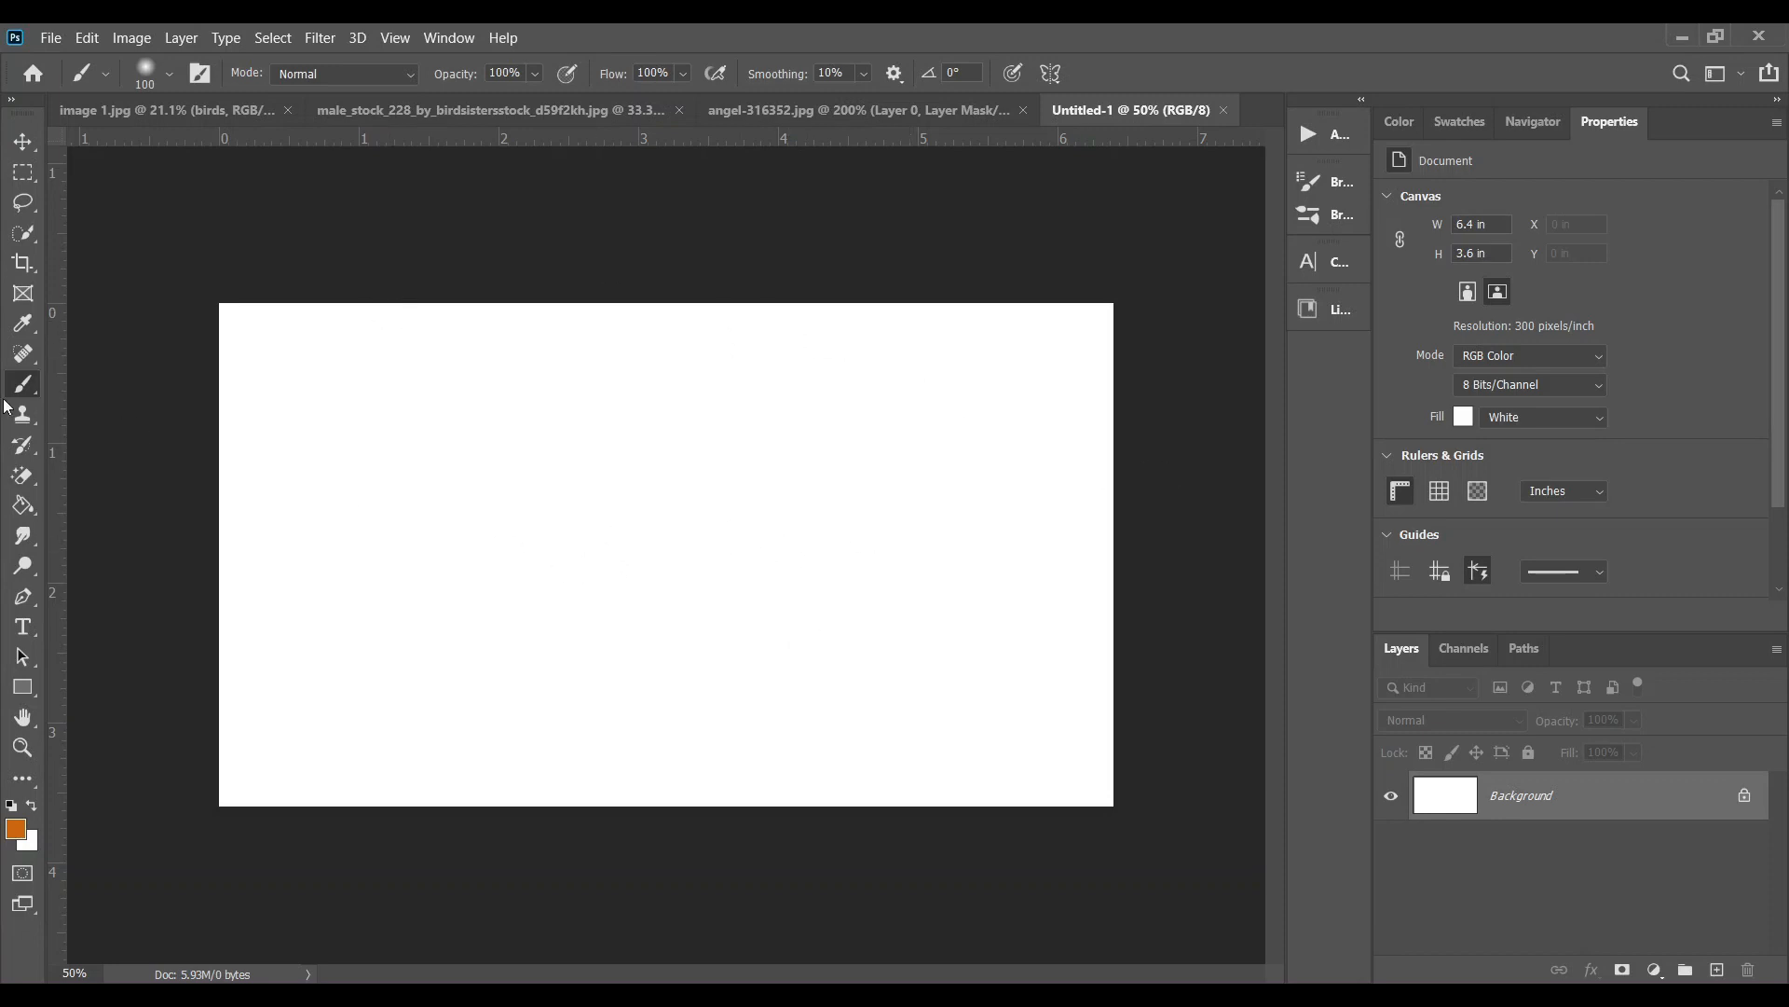
# Paint a diagonal orange splatter stroke across the canvas on a new layer using the 700 px splatter brush
pyautogui.click(105, 74)
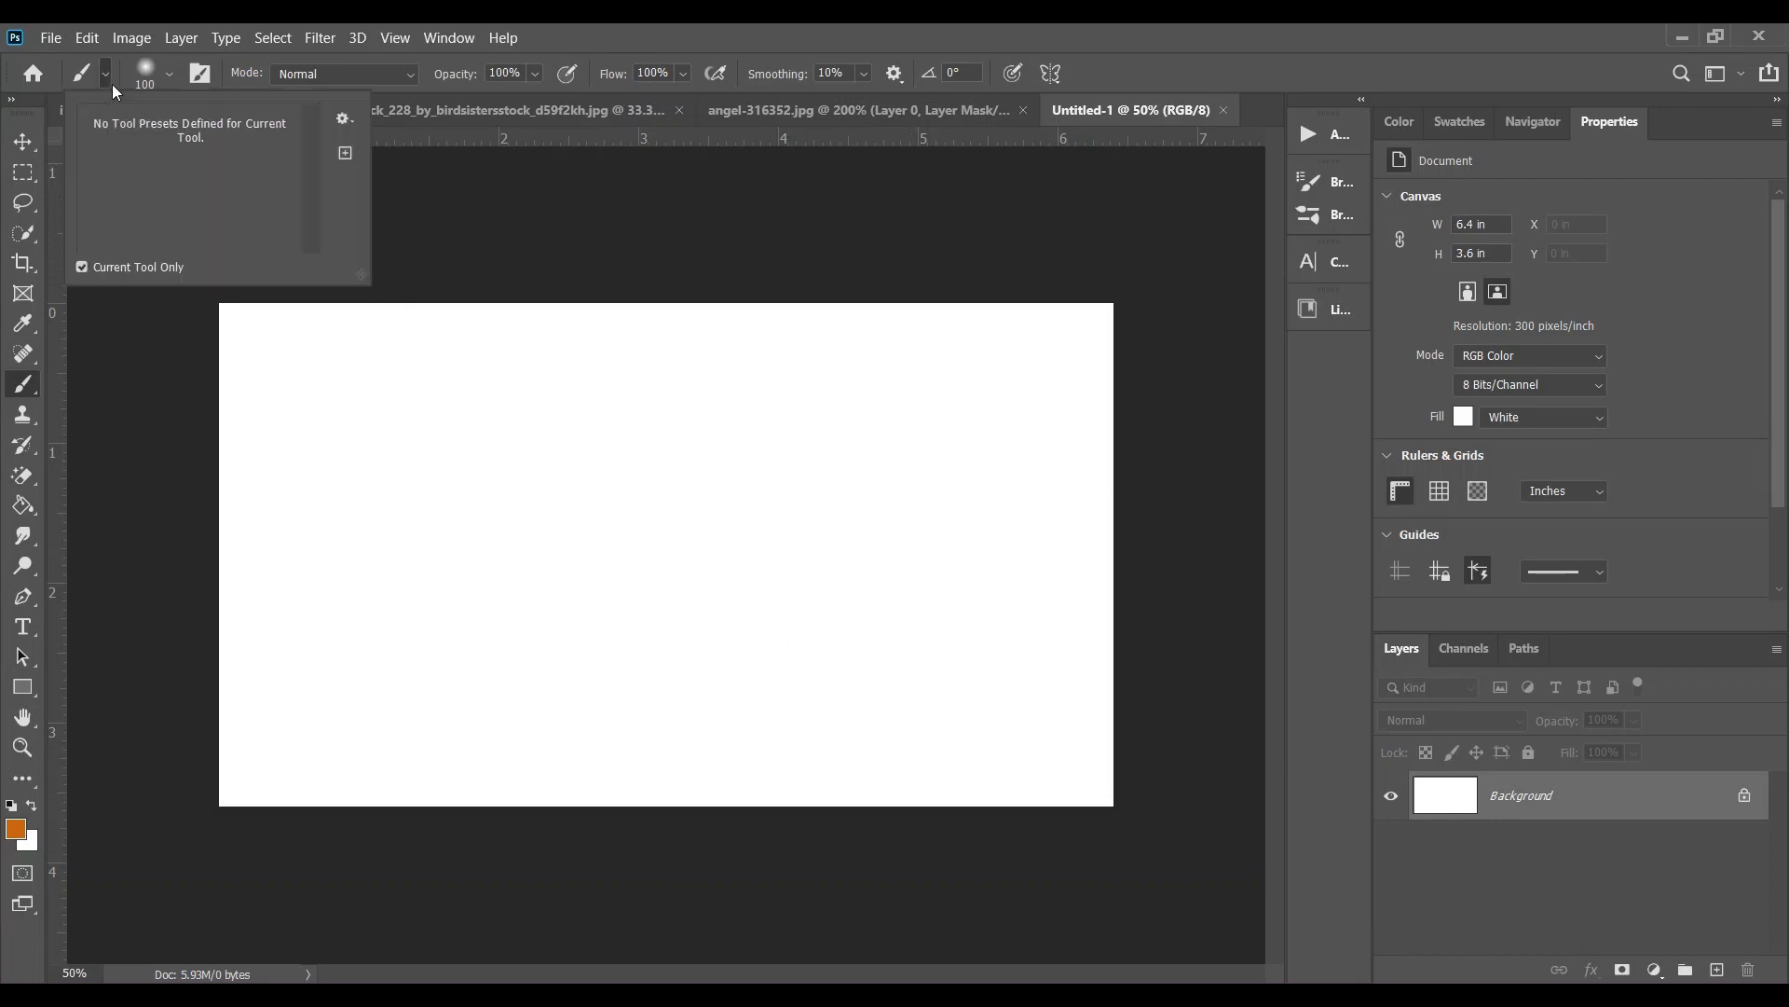
pyautogui.click(168, 74)
pyautogui.doubleClick(50, 247)
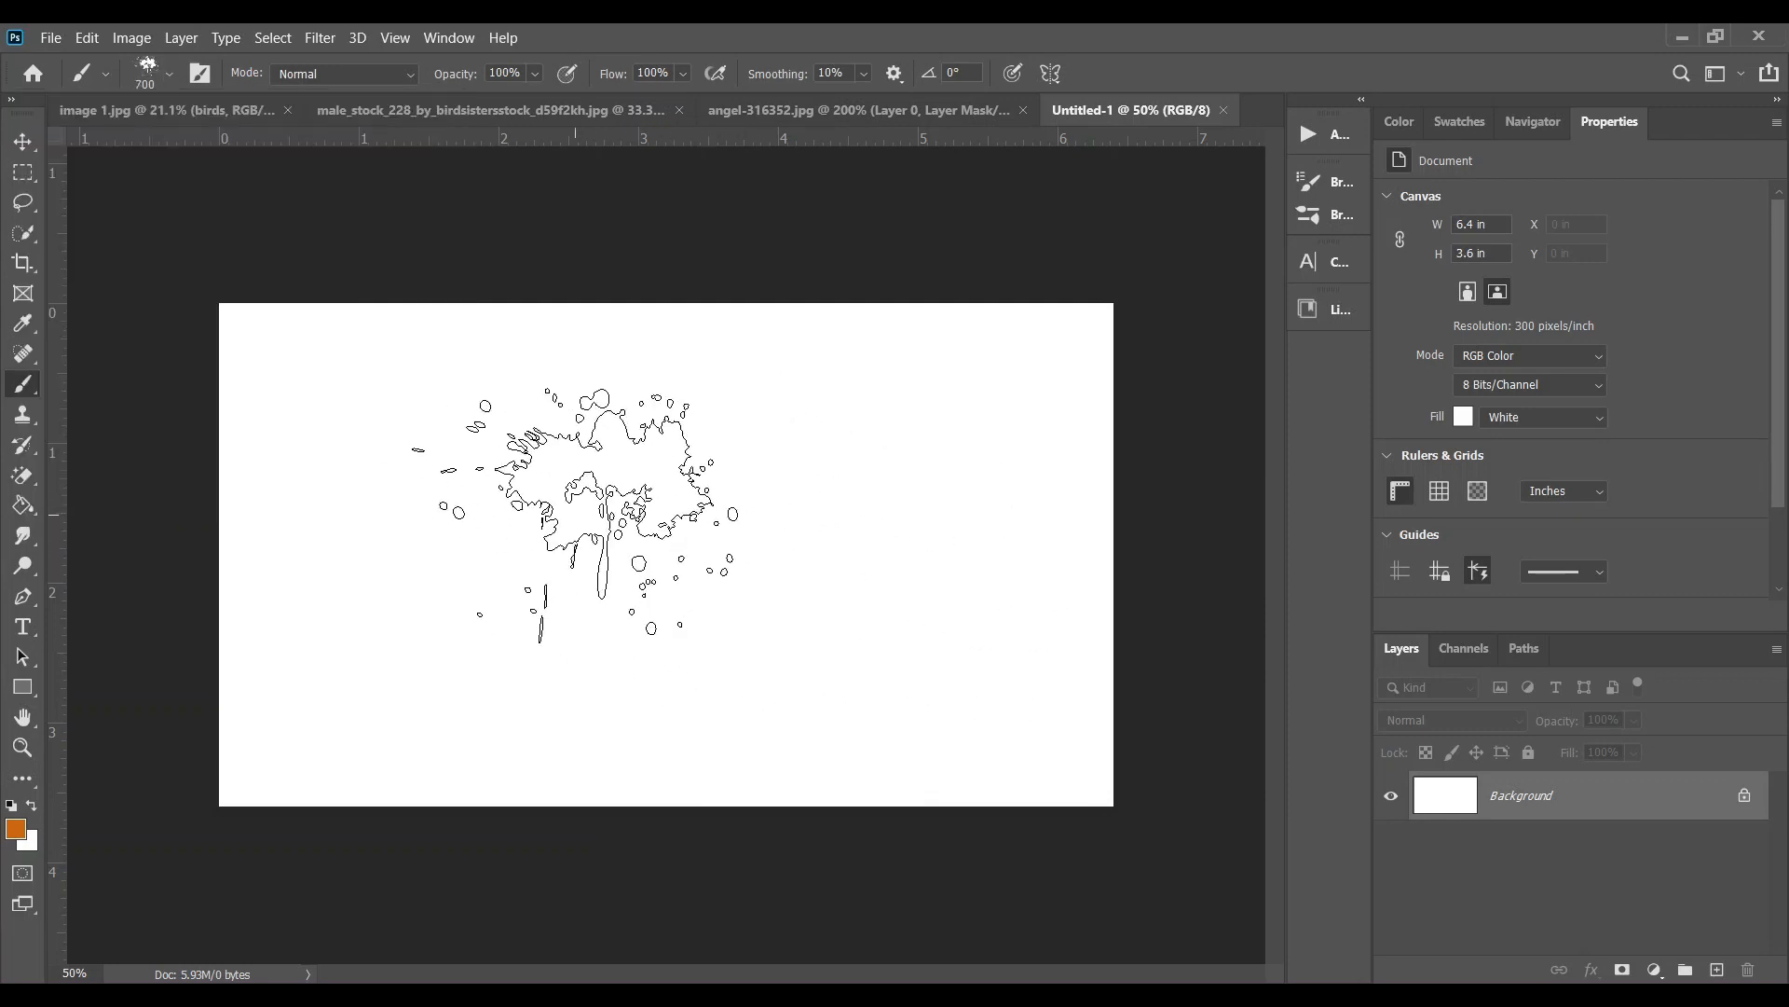
pyautogui.click(1717, 970)
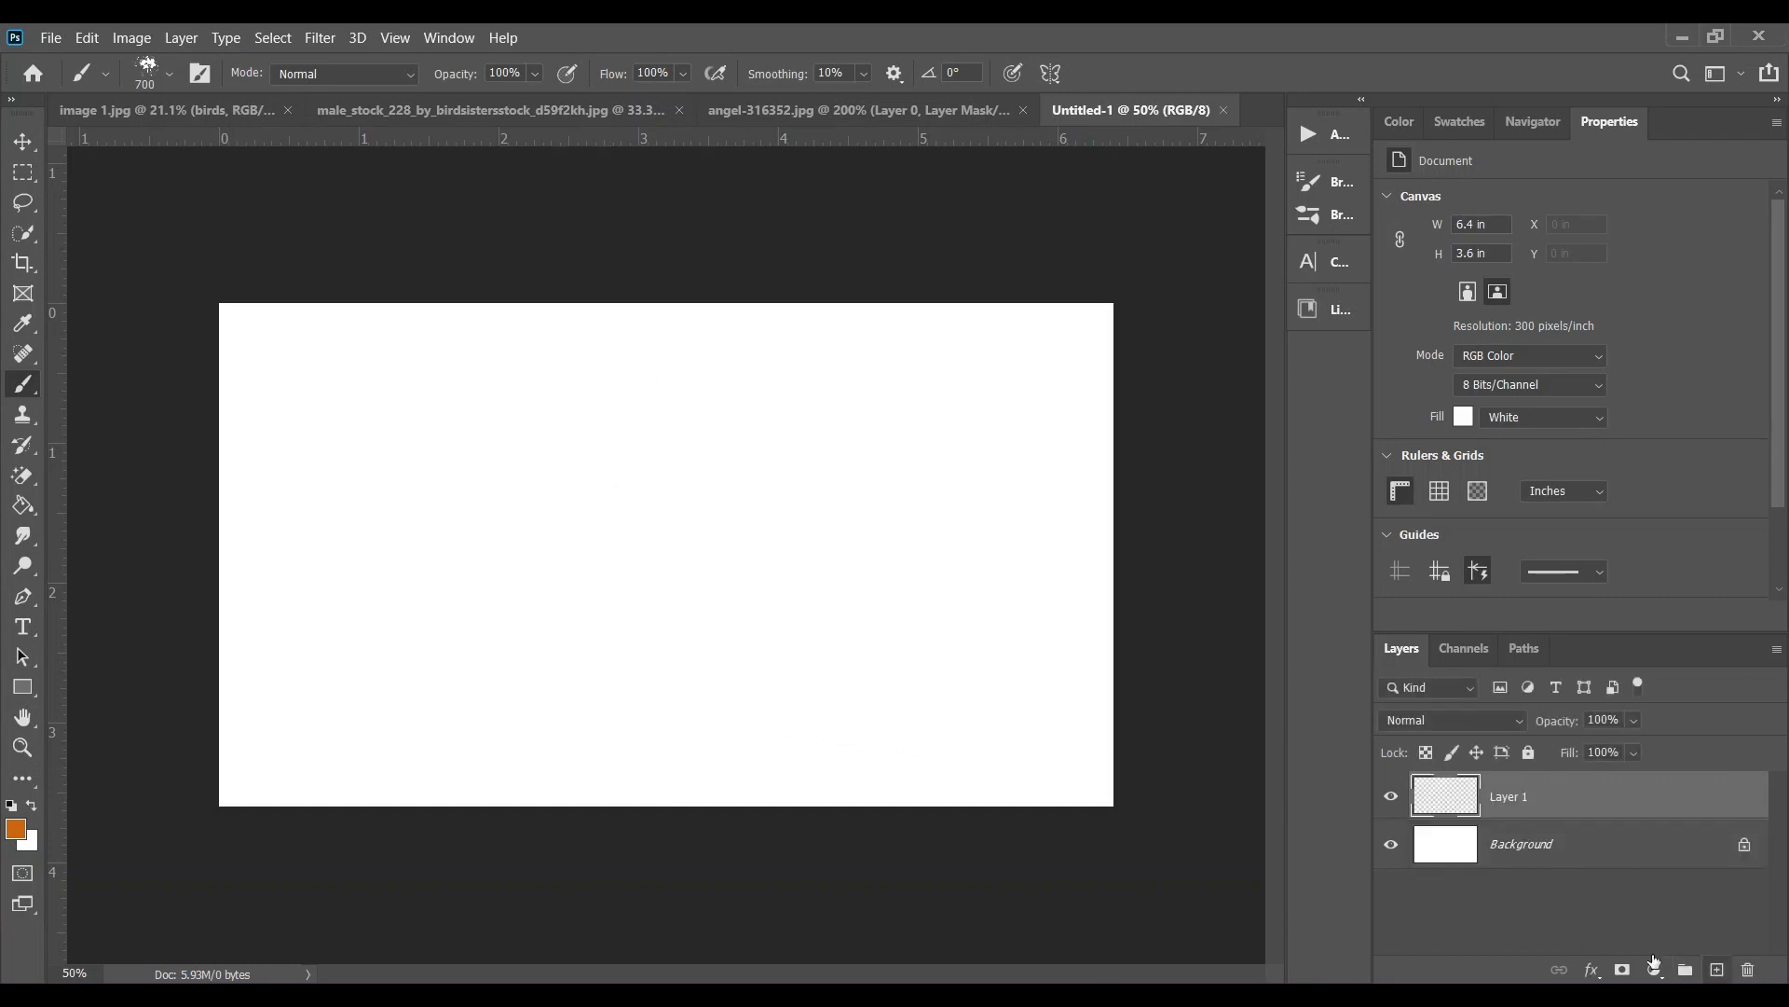
pyautogui.moveTo(563, 512)
pyautogui.mouseDown()
pyautogui.moveTo(690, 533)
pyautogui.moveTo(750, 484)
pyautogui.moveTo(740, 569)
pyautogui.moveTo(809, 595)
pyautogui.moveTo(616, 595)
pyautogui.moveTo(541, 569)
pyautogui.moveTo(451, 482)
pyautogui.moveTo(732, 487)
pyautogui.moveTo(499, 520)
pyautogui.moveTo(848, 617)
pyautogui.moveTo(741, 596)
pyautogui.mouseUp()
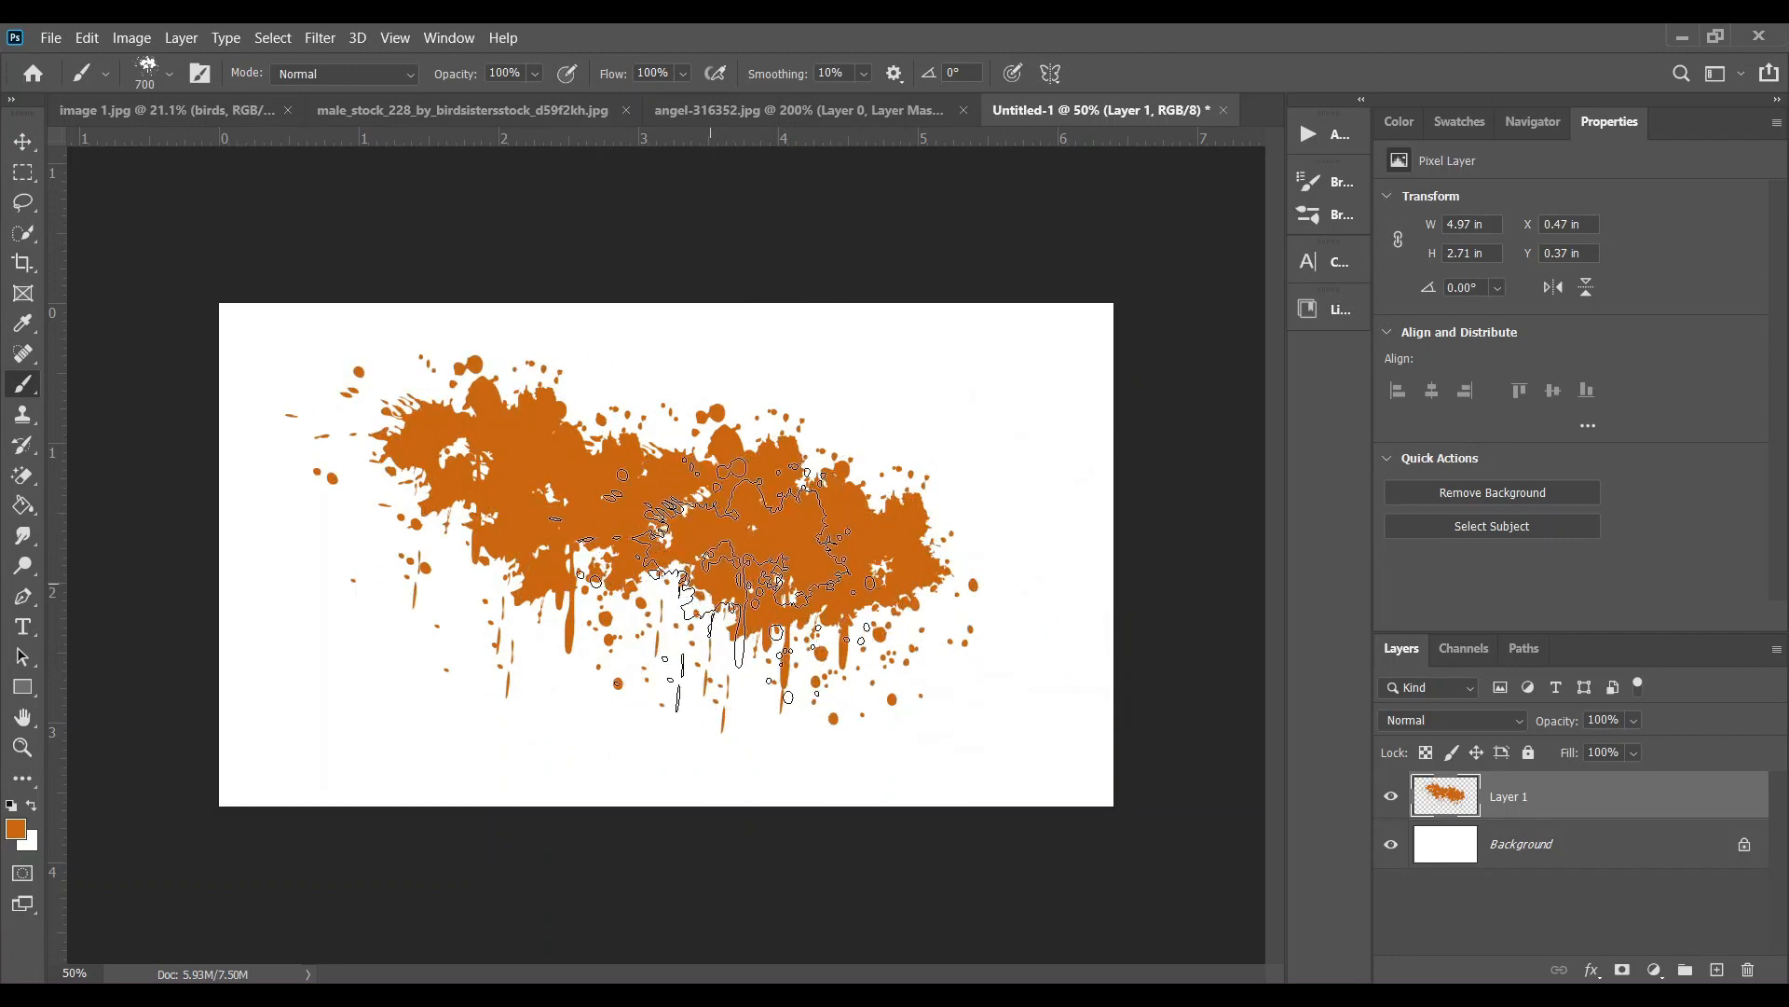
# Try erasing the upper-right part of the orange splatter with the regular Eraser tool at 90 px, and undo the erasing
pyautogui.click(22, 475)
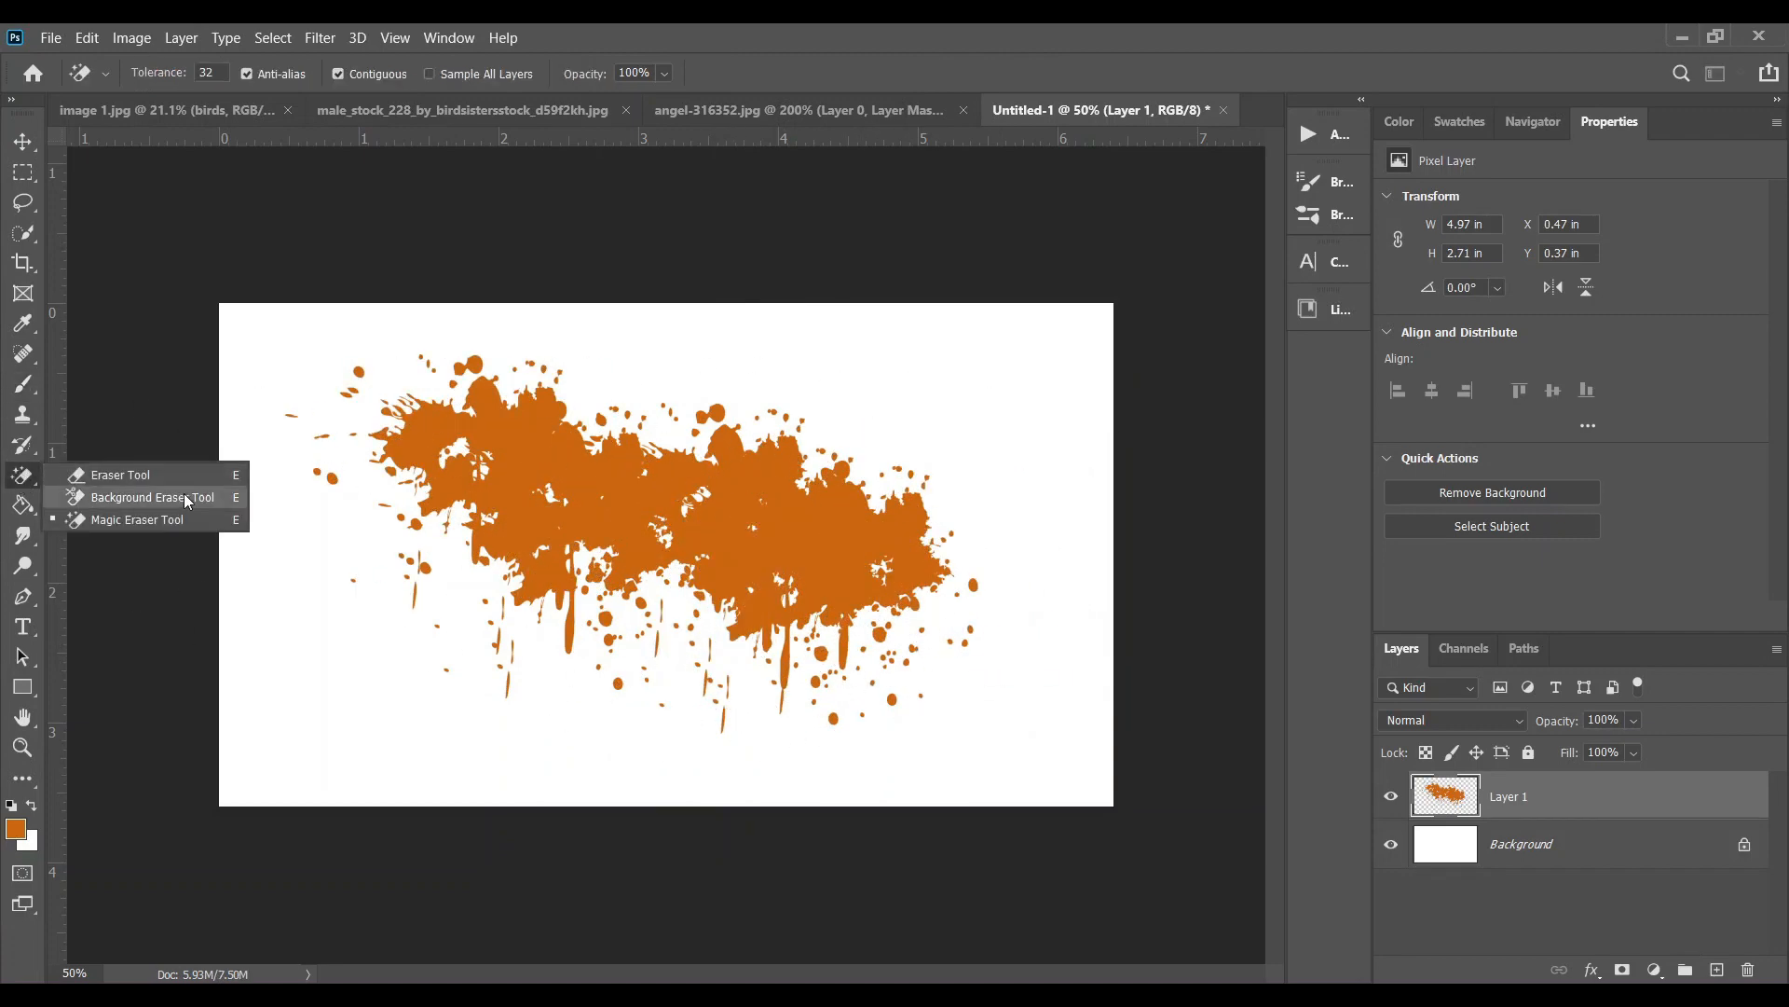
pyautogui.click(131, 474)
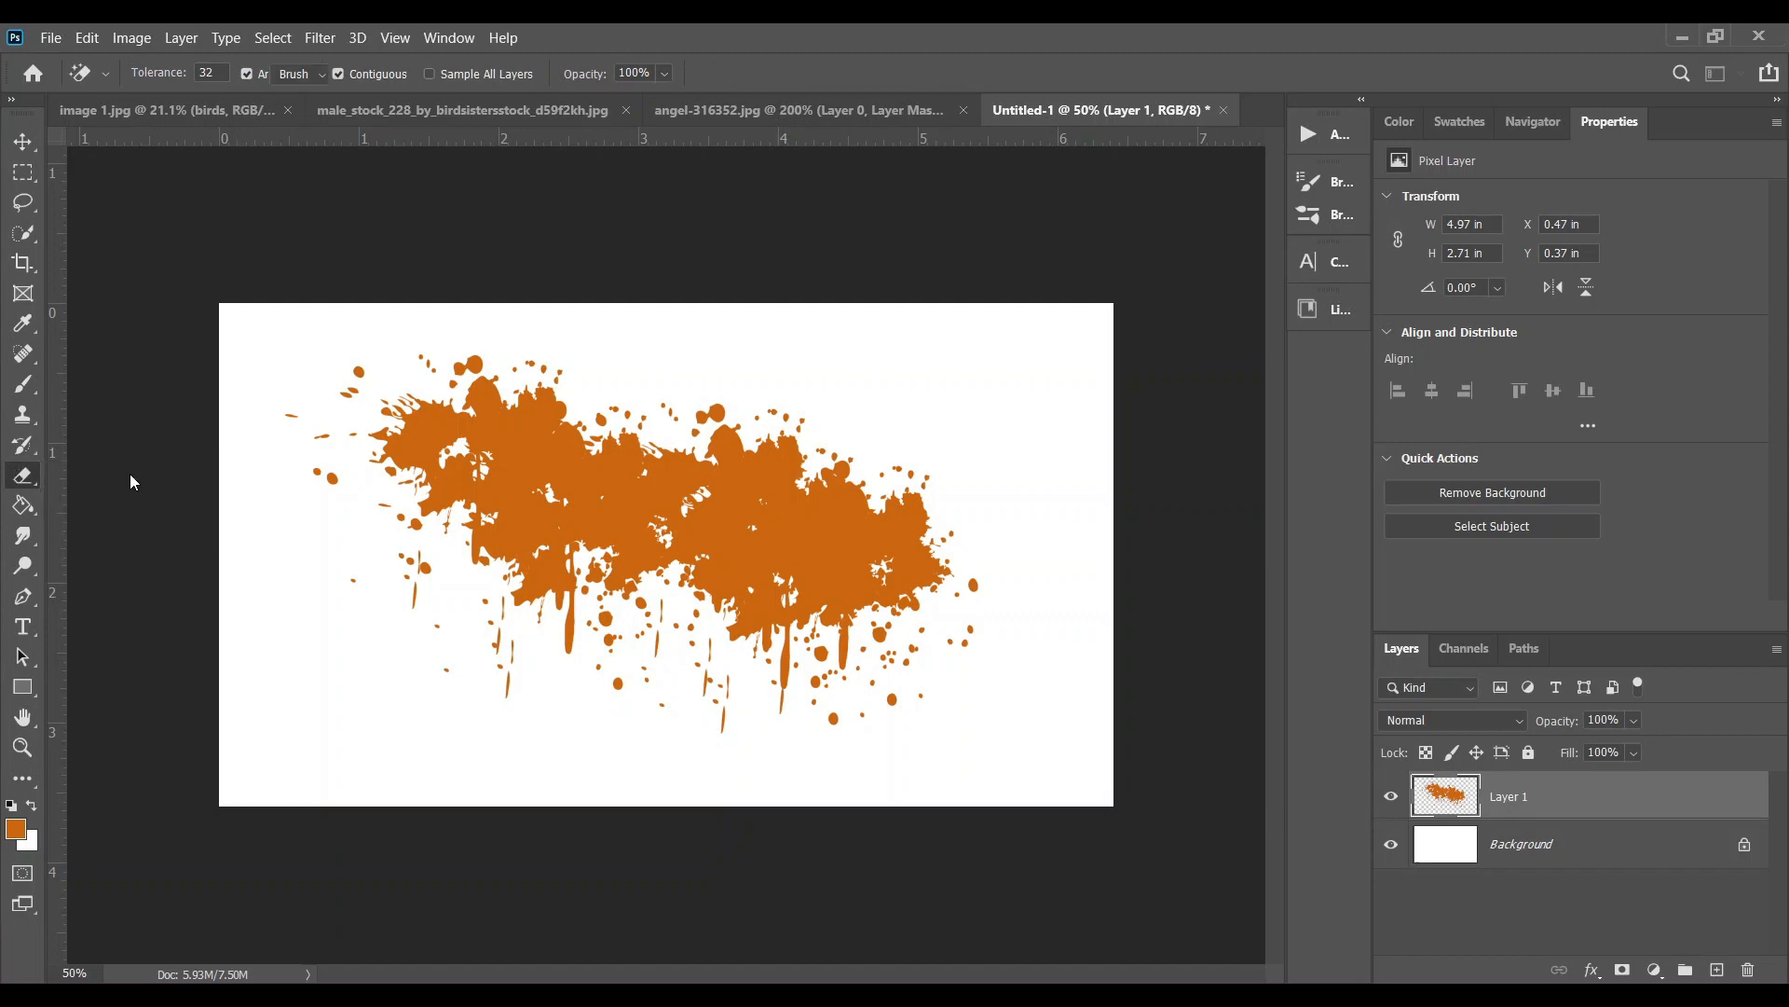
pyautogui.moveTo(853, 483)
pyautogui.mouseDown()
pyautogui.moveTo(815, 491)
pyautogui.moveTo(827, 518)
pyautogui.moveTo(955, 547)
pyautogui.moveTo(866, 575)
pyautogui.moveTo(831, 491)
pyautogui.moveTo(756, 475)
pyautogui.moveTo(810, 456)
pyautogui.moveTo(680, 424)
pyautogui.mouseUp()
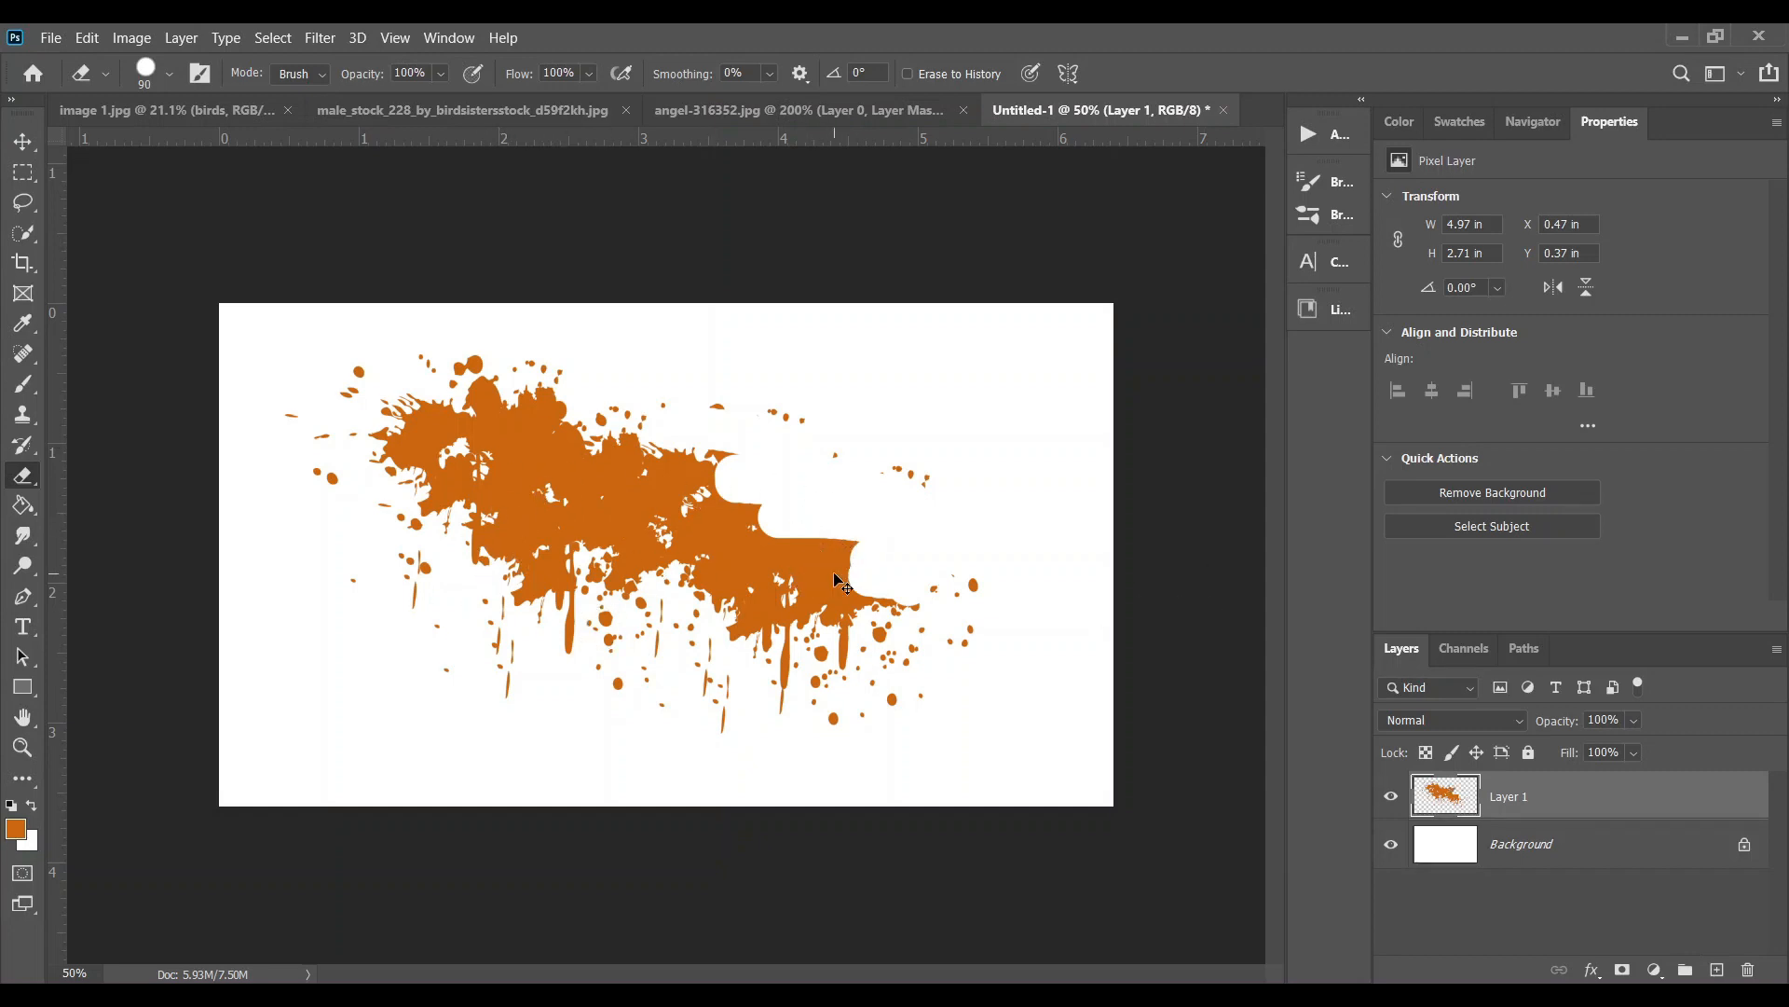
pyautogui.hotkey('ctrl', 'z')
pyautogui.hotkey('ctrl', 'z')
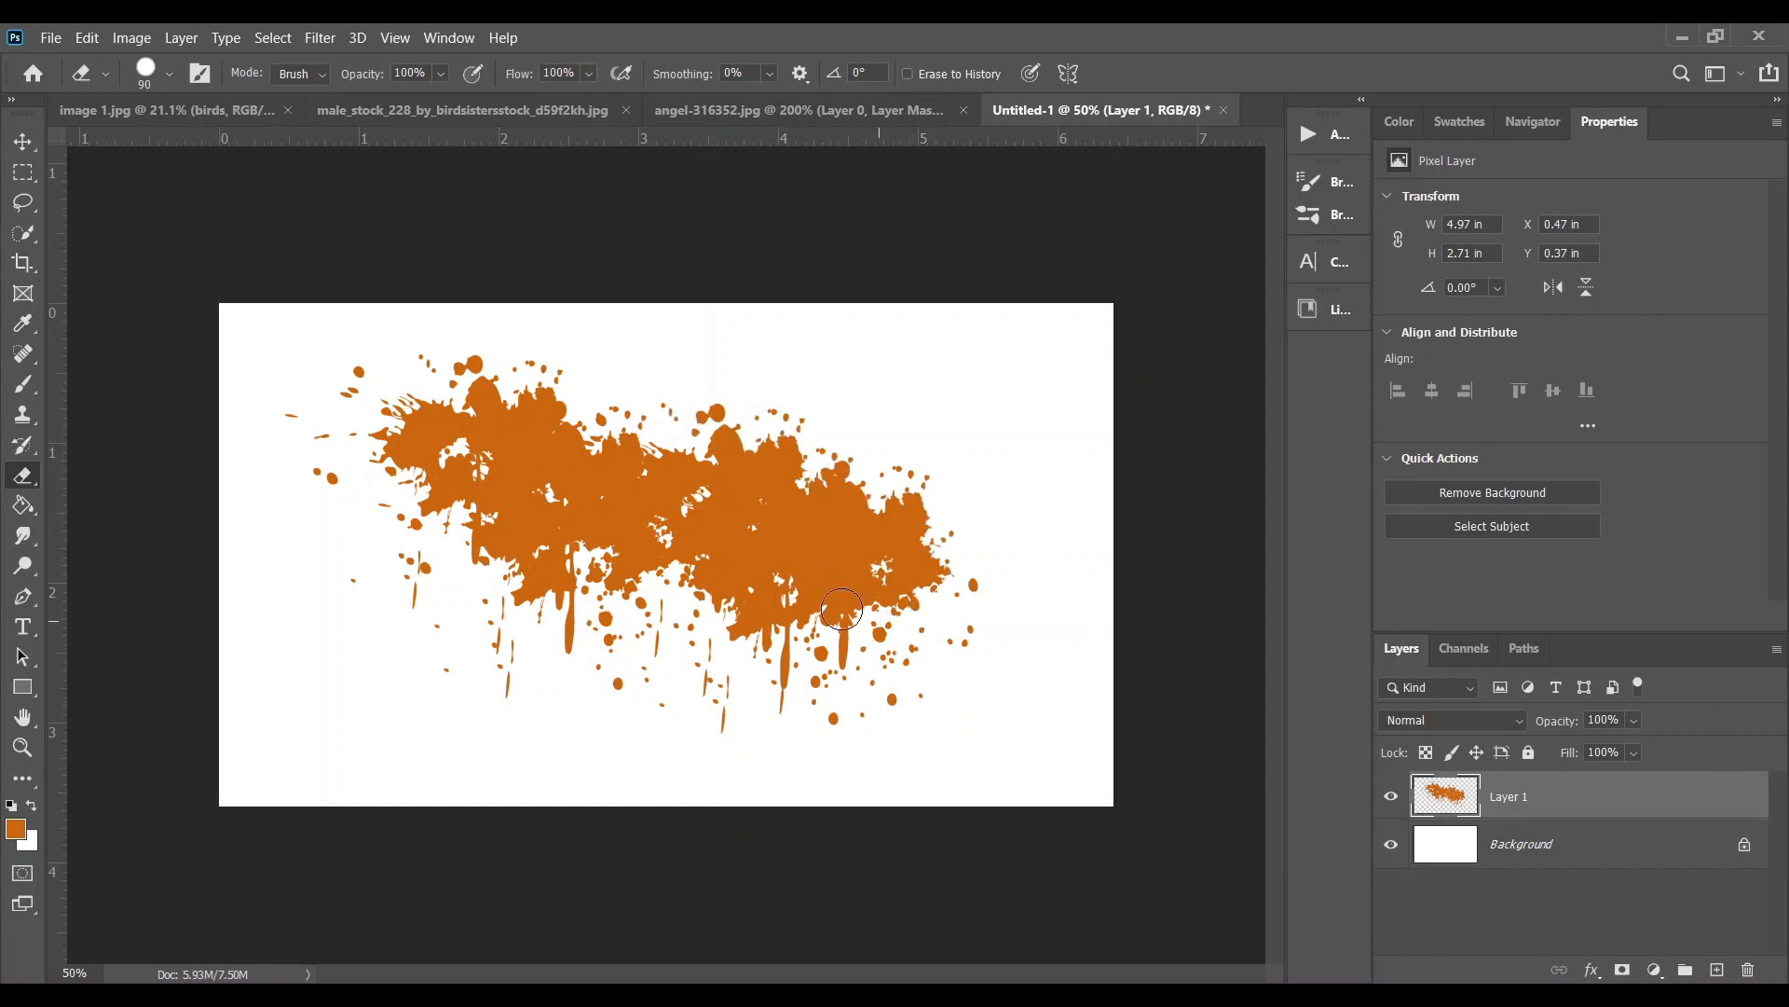
# Switch back to the Brush tool with the orange splatter layer active
pyautogui.click(25, 385)
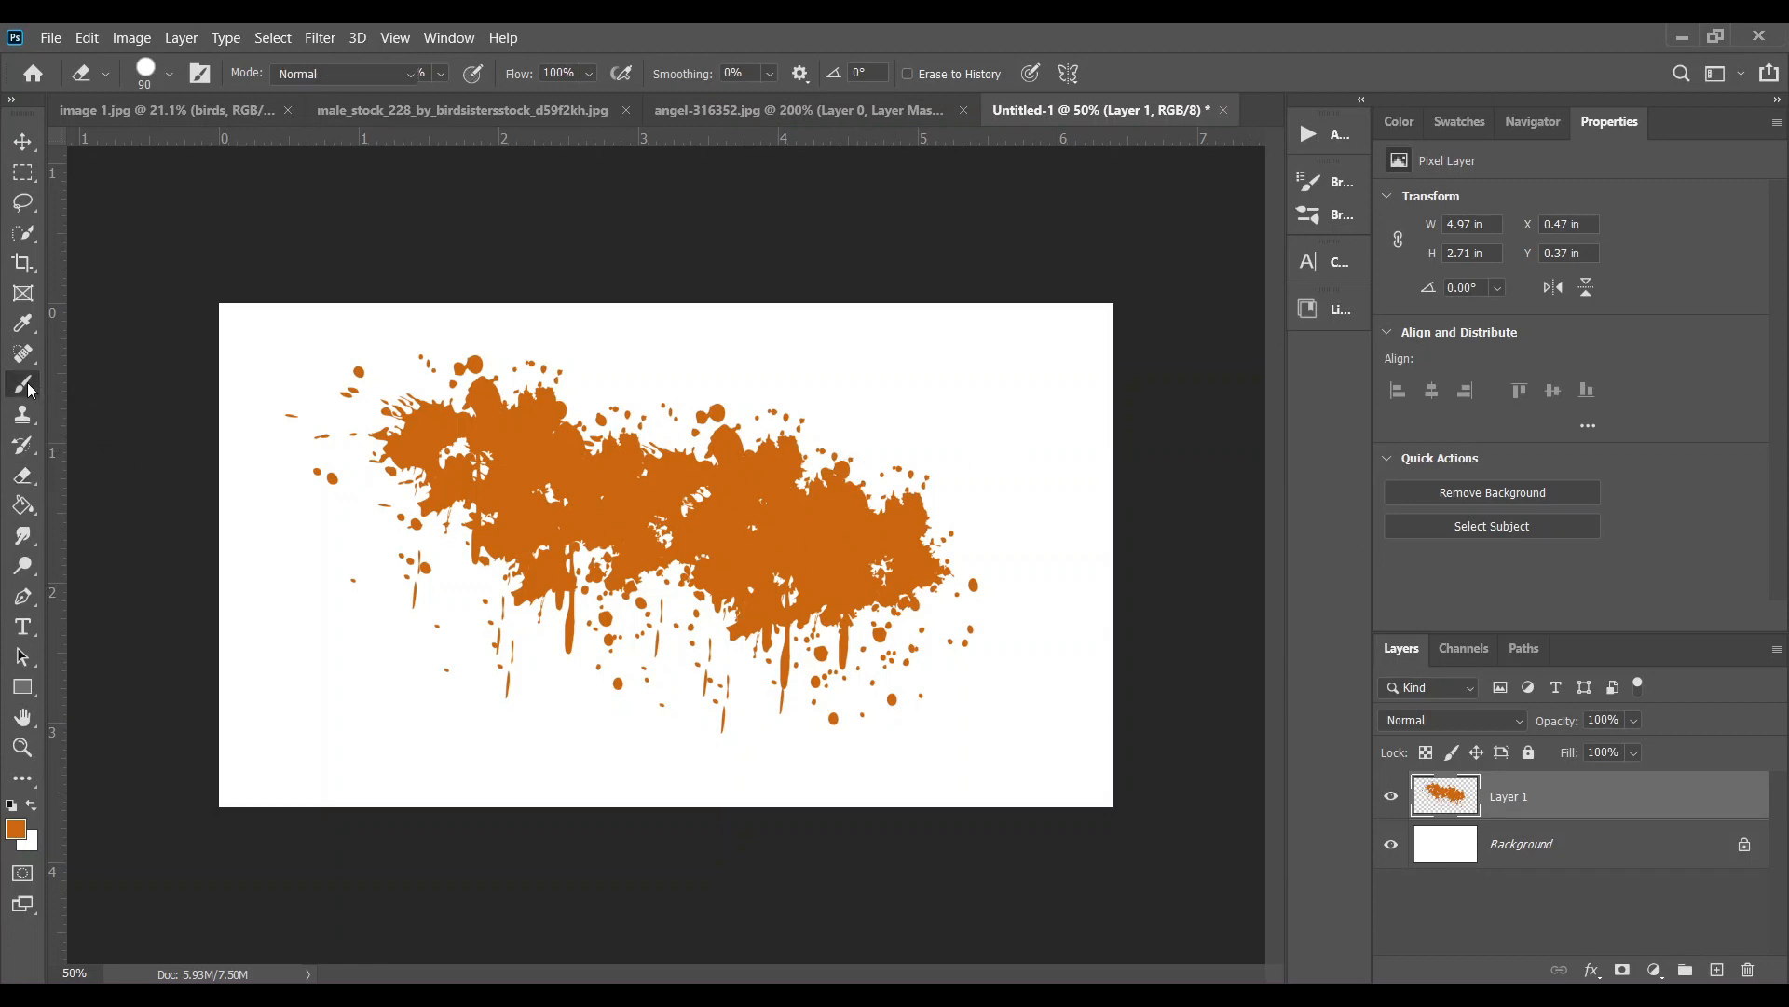